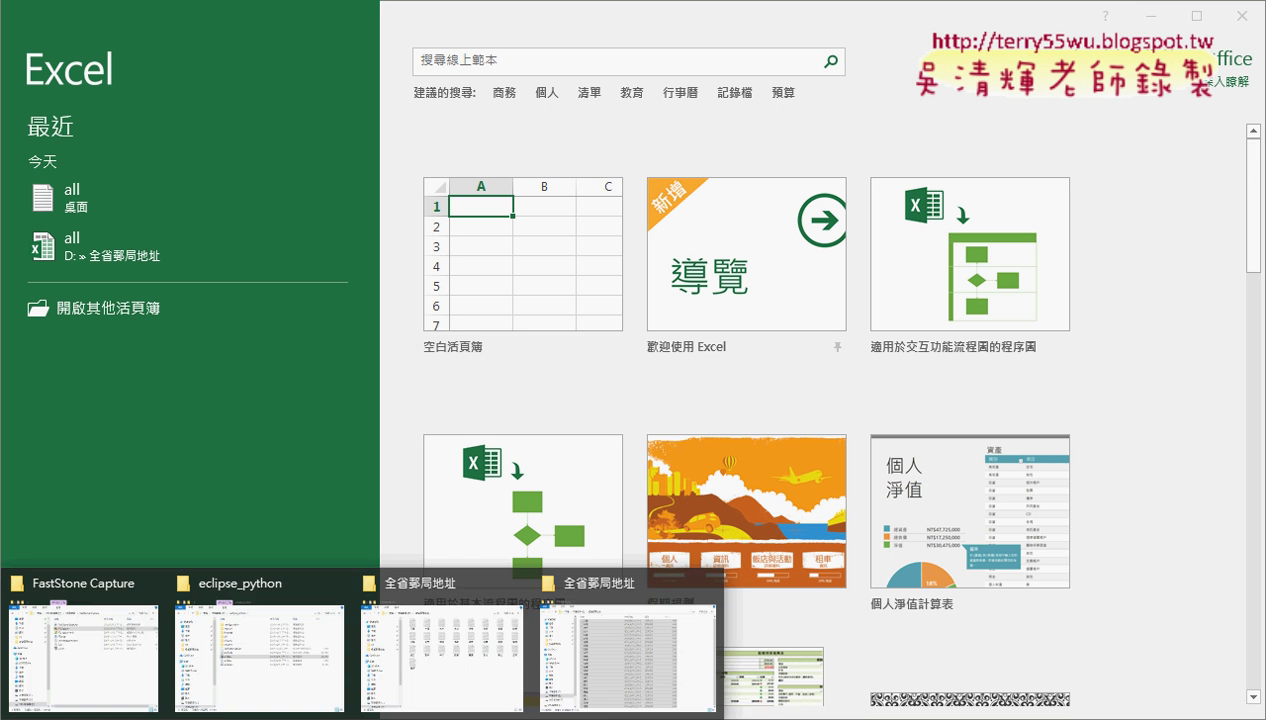
# Select all 25 post-office text files in the folder window, then minimize it.
pyautogui.click(672, 638)
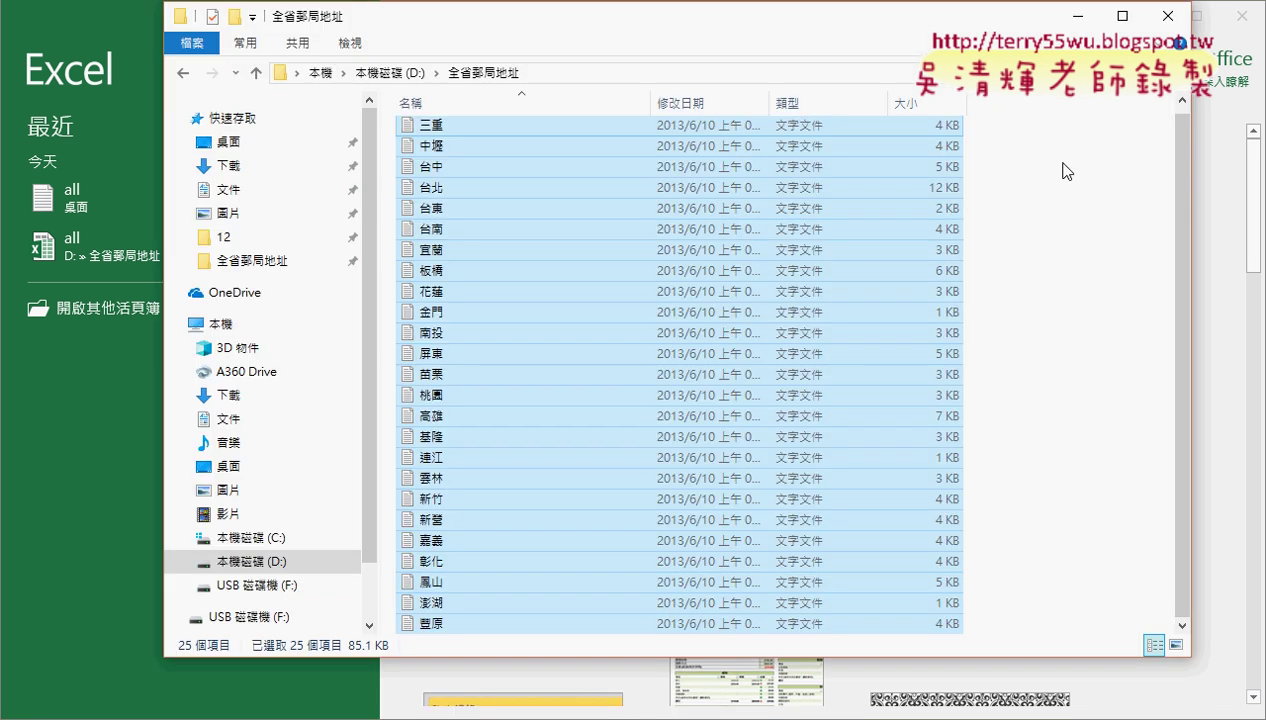
pyautogui.moveTo(1002, 116); pyautogui.dragTo(400, 625)
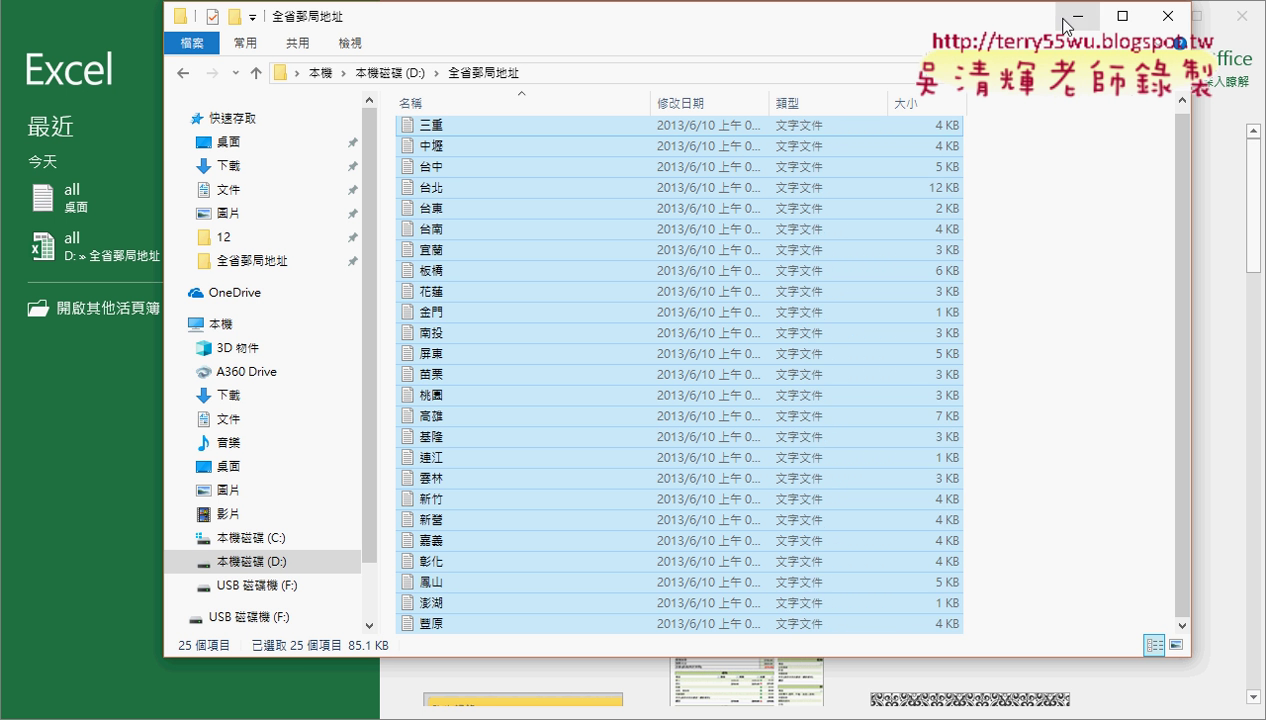
pyautogui.click(1077, 16)
# Create a blank workbook and open the Visual Basic editor from the Developer tab.
pyautogui.click(486, 256)
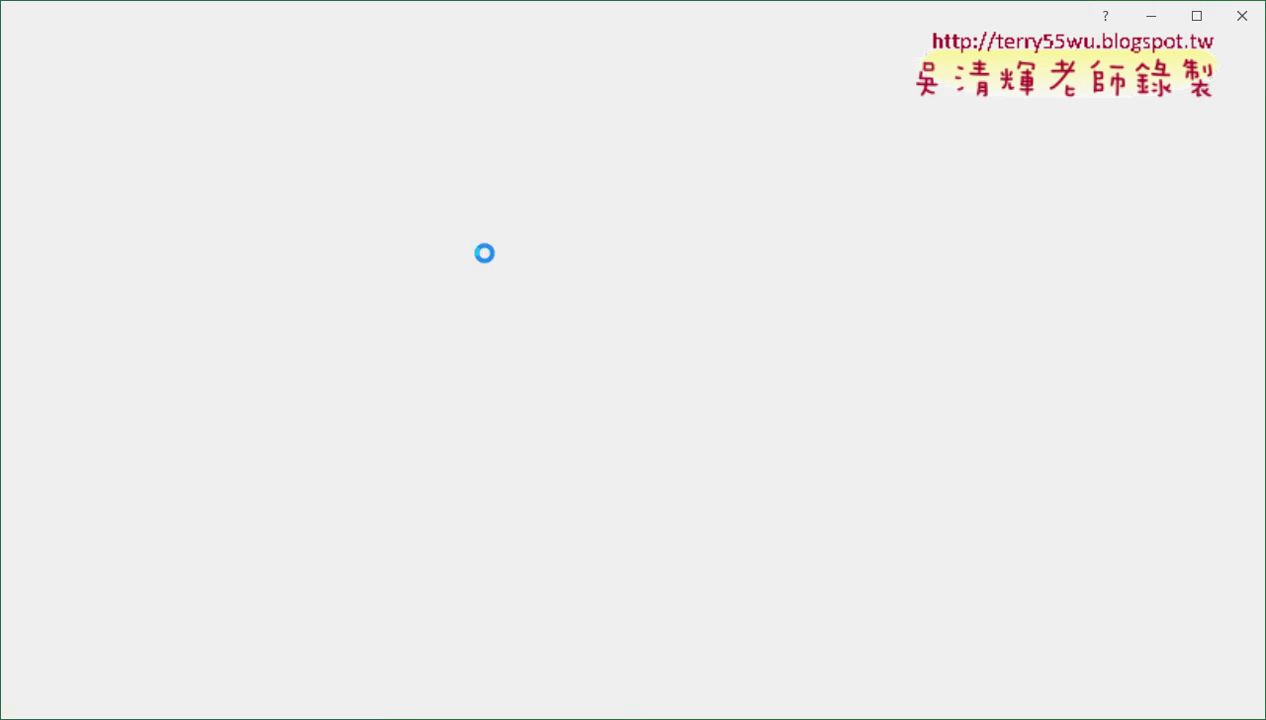
pyautogui.click(508, 48)
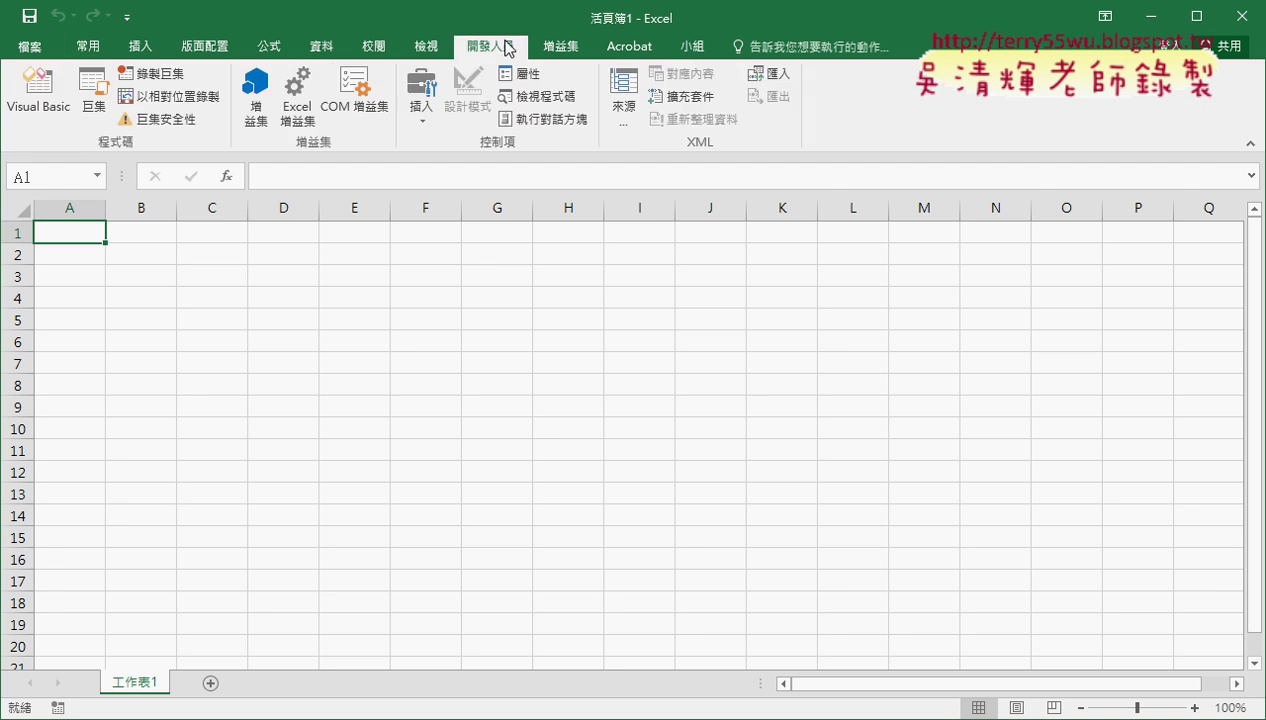
pyautogui.click(48, 104)
# Insert a new module under ThisWorkbook and paste in the batch text-import macro.
pyautogui.rightClick(436, 226)
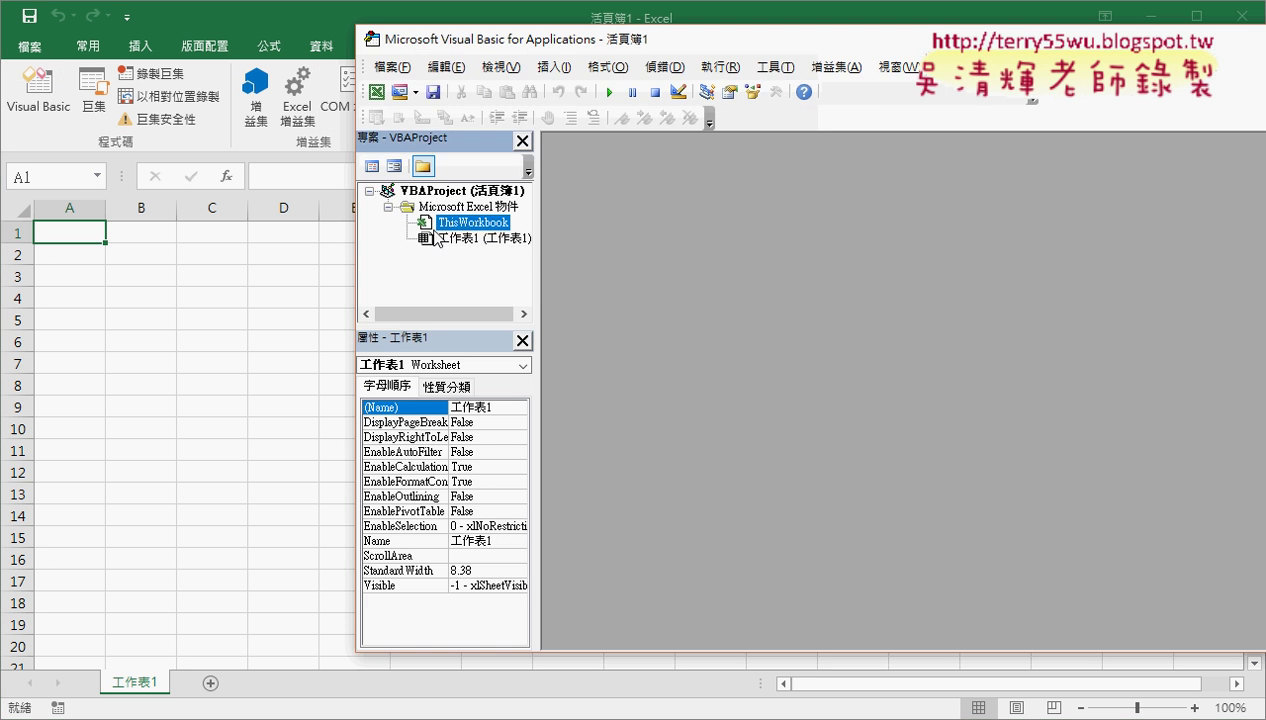
pyautogui.moveTo(512, 313)
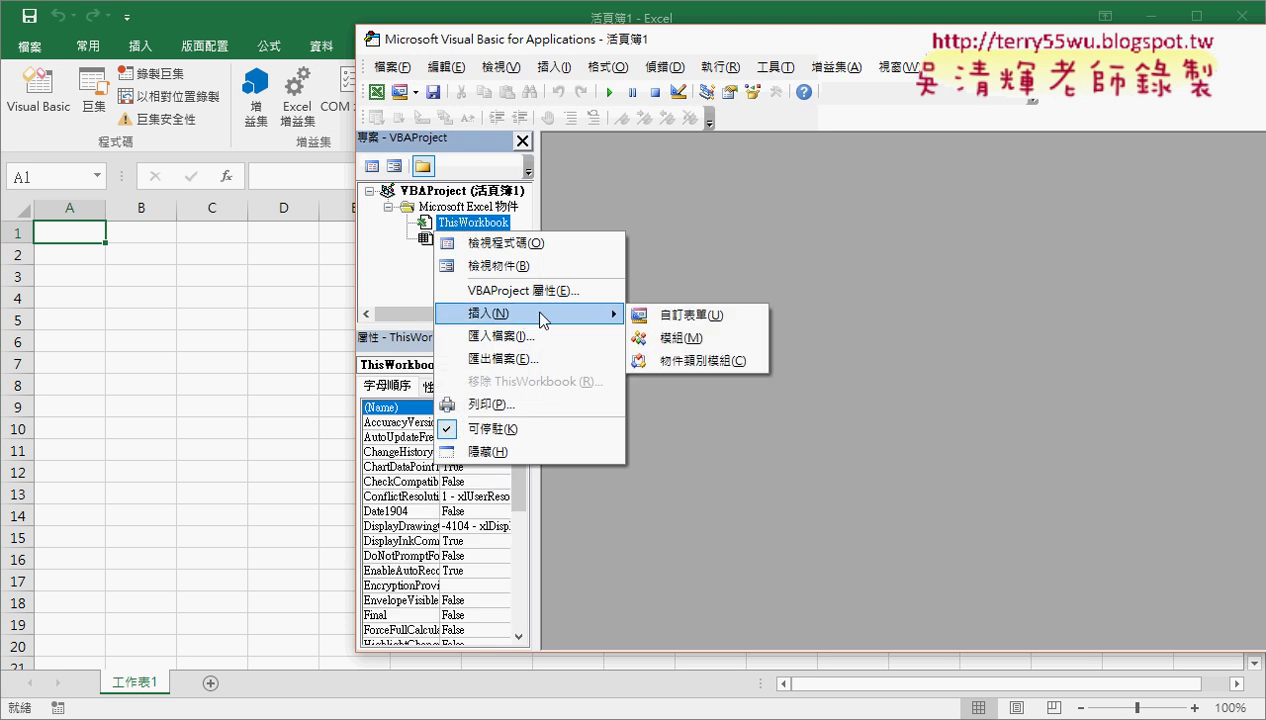
pyautogui.click(718, 338)
pyautogui.rightClick(688, 256)
pyautogui.click(722, 316)
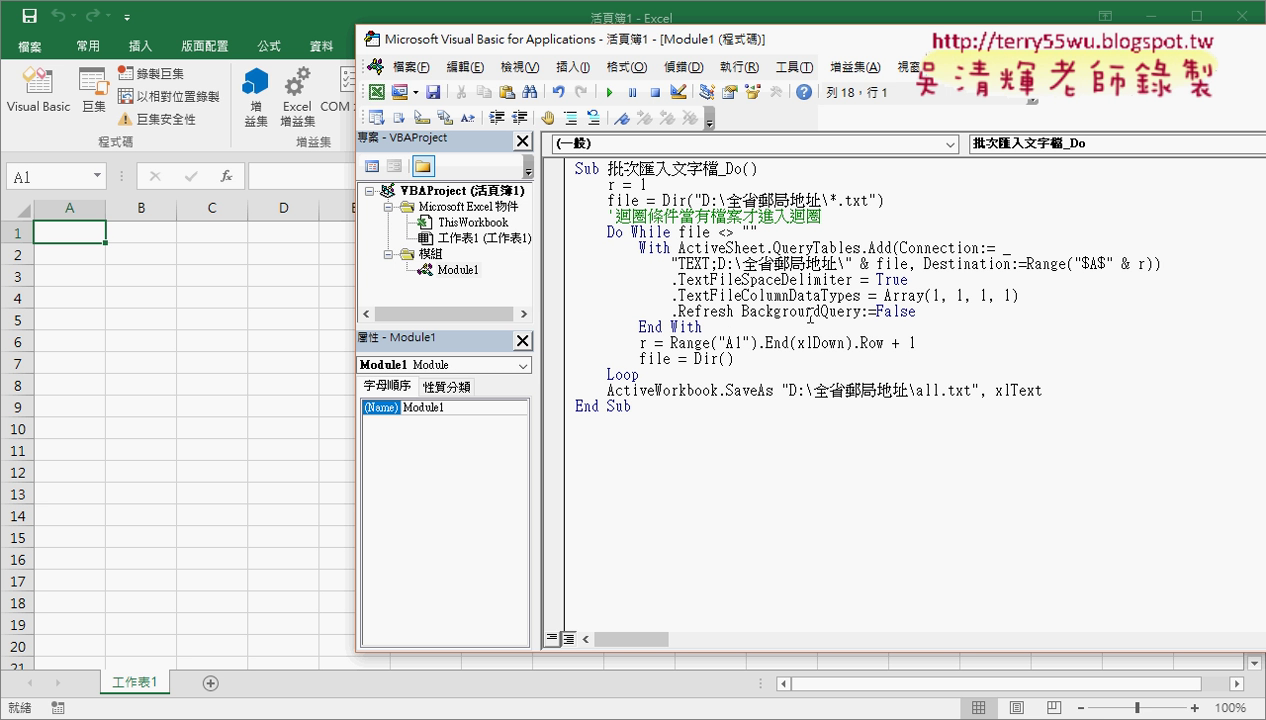
pyautogui.click(740, 200)
pyautogui.moveTo(663, 200); pyautogui.dragTo(688, 200)
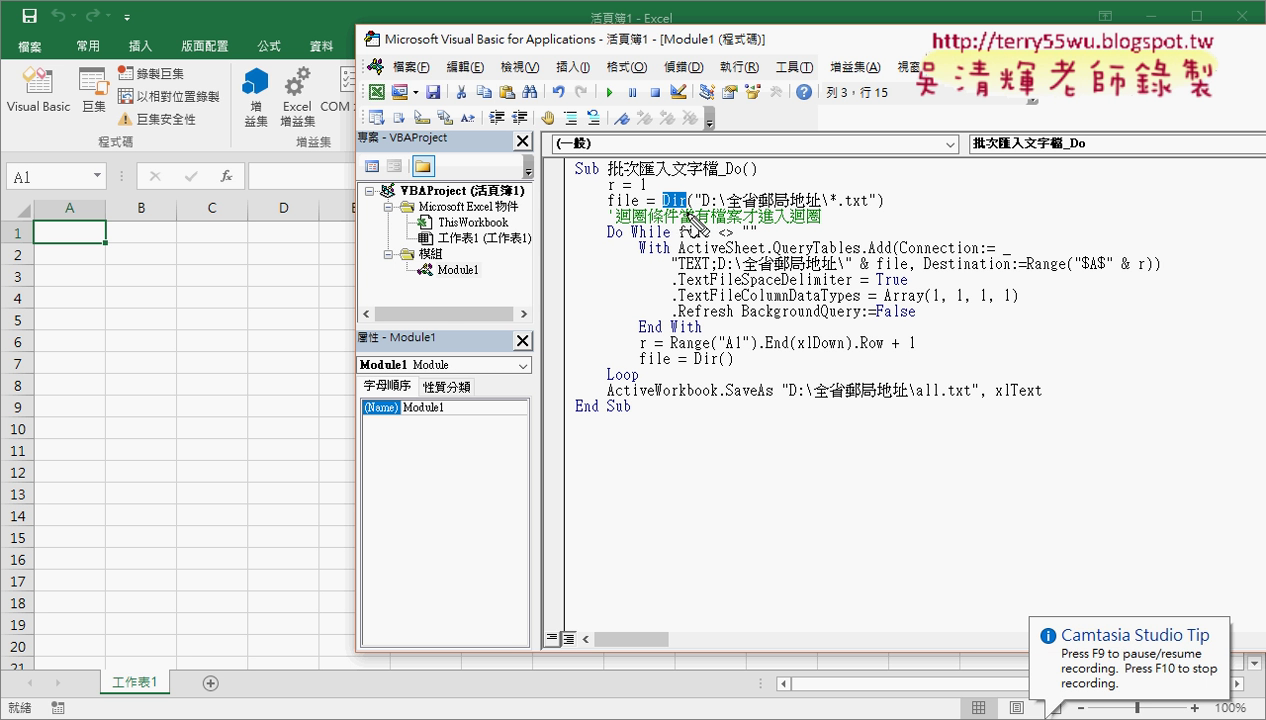
pyautogui.moveTo(660, 214); pyautogui.dragTo(684, 217)
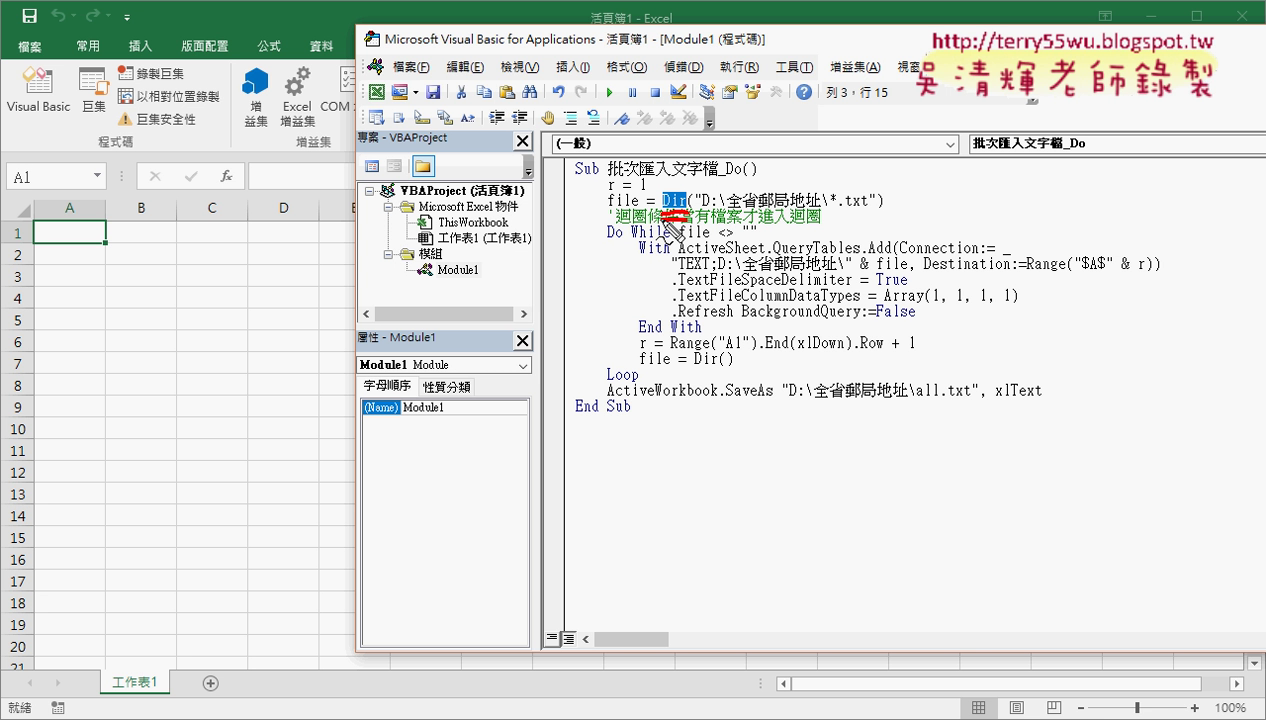
pyautogui.moveTo(706, 213); pyautogui.dragTo(868, 215)
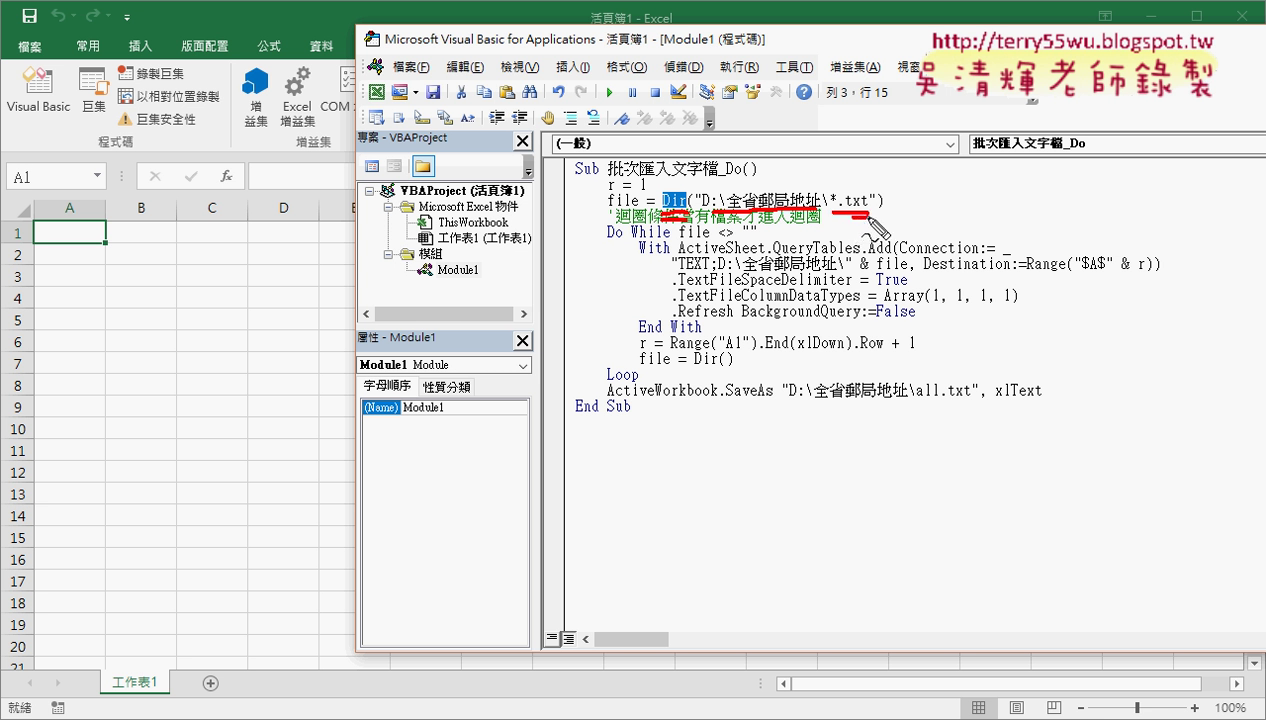
pyautogui.moveTo(828, 204); pyautogui.dragTo(837, 208)
pyautogui.moveTo(760, 205)
pyautogui.mouseDown()
pyautogui.moveTo(645, 186)
pyautogui.moveTo(660, 206)
pyautogui.mouseUp()
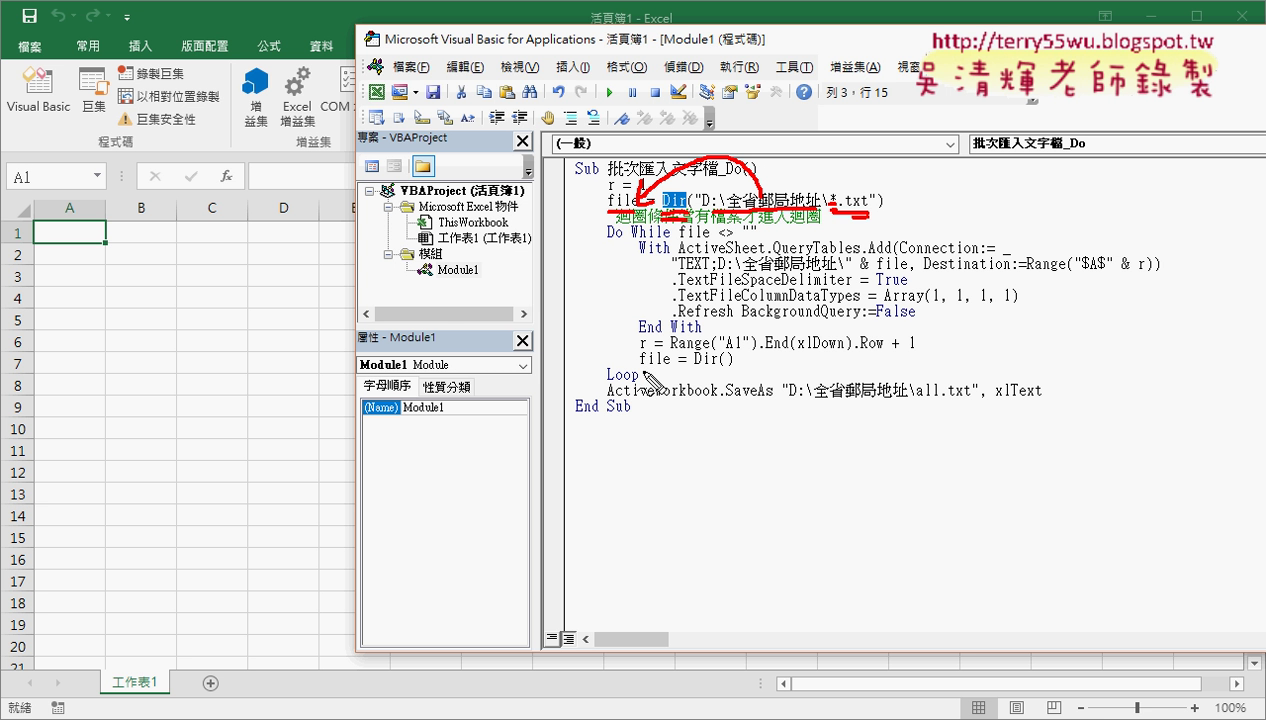
pyautogui.moveTo(641, 370); pyautogui.dragTo(732, 367)
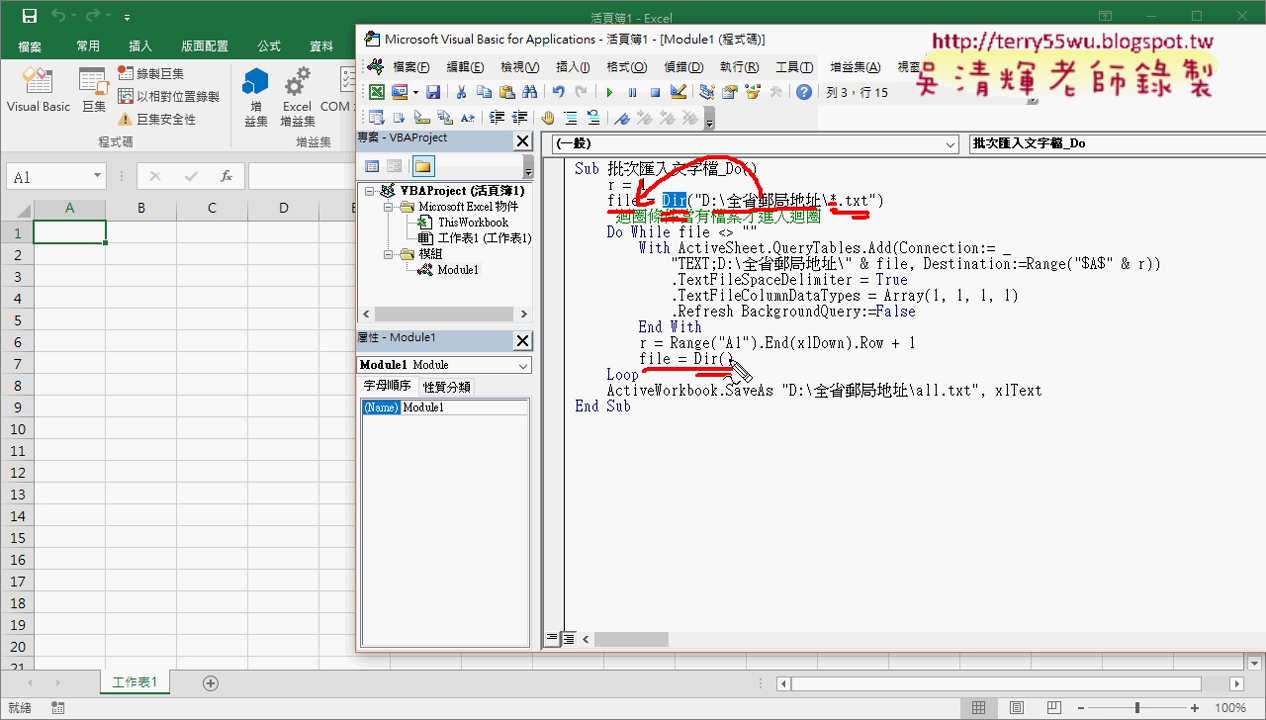
pyautogui.moveTo(744, 377); pyautogui.dragTo(708, 377)
pyautogui.moveTo(650, 370)
pyautogui.mouseDown()
pyautogui.moveTo(656, 336)
pyautogui.moveTo(664, 350)
pyautogui.mouseUp()
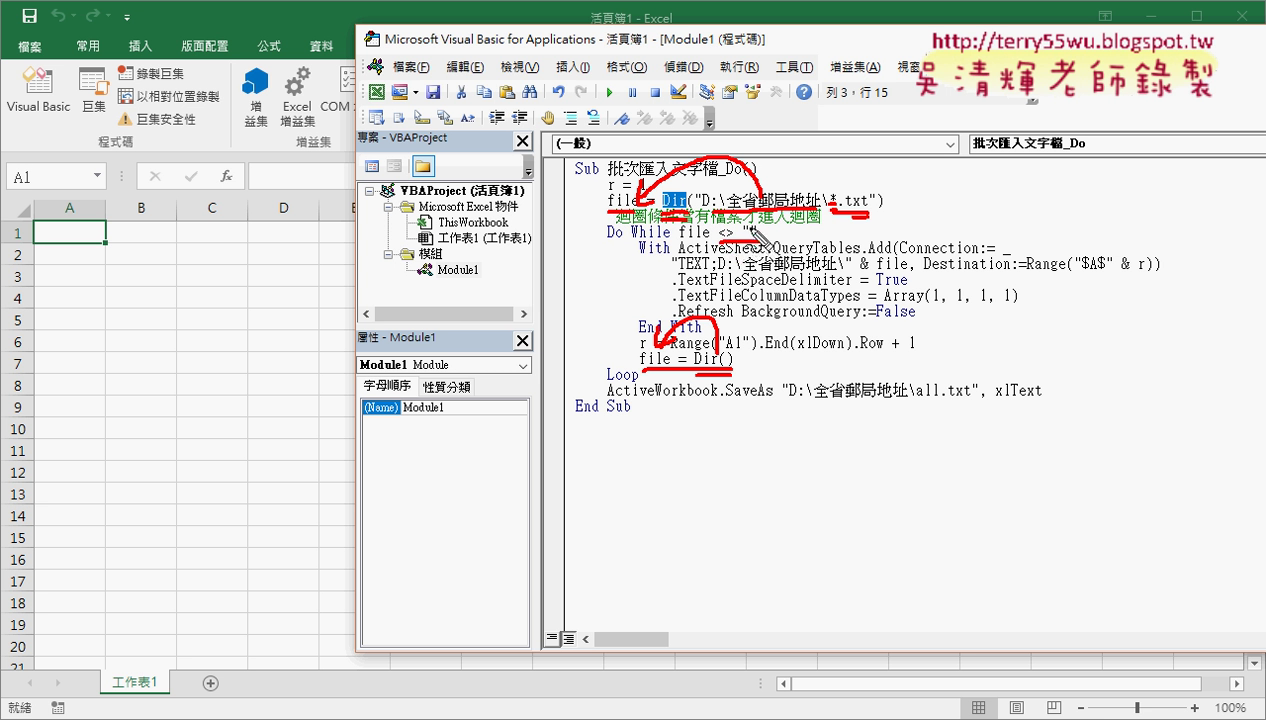
pyautogui.moveTo(740, 240); pyautogui.dragTo(756, 240)
pyautogui.moveTo(735, 338); pyautogui.dragTo(797, 335)
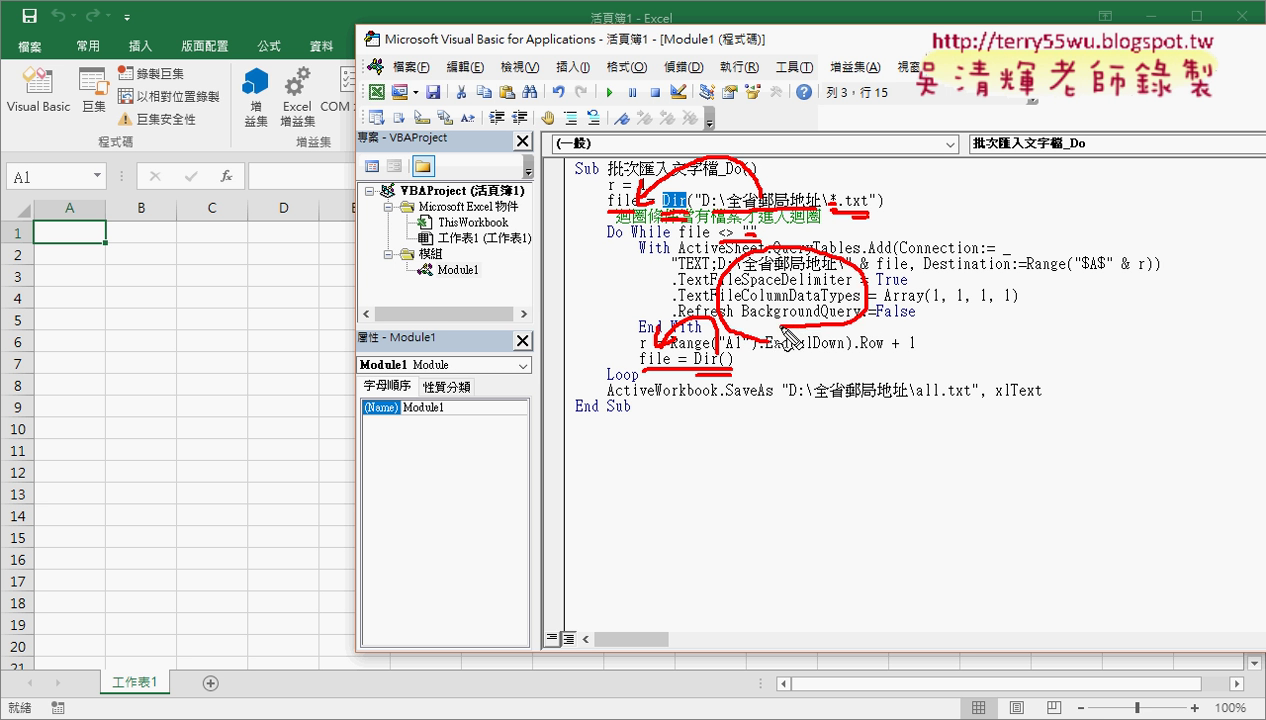
pyautogui.moveTo(86, 251); pyautogui.dragTo(108, 243)
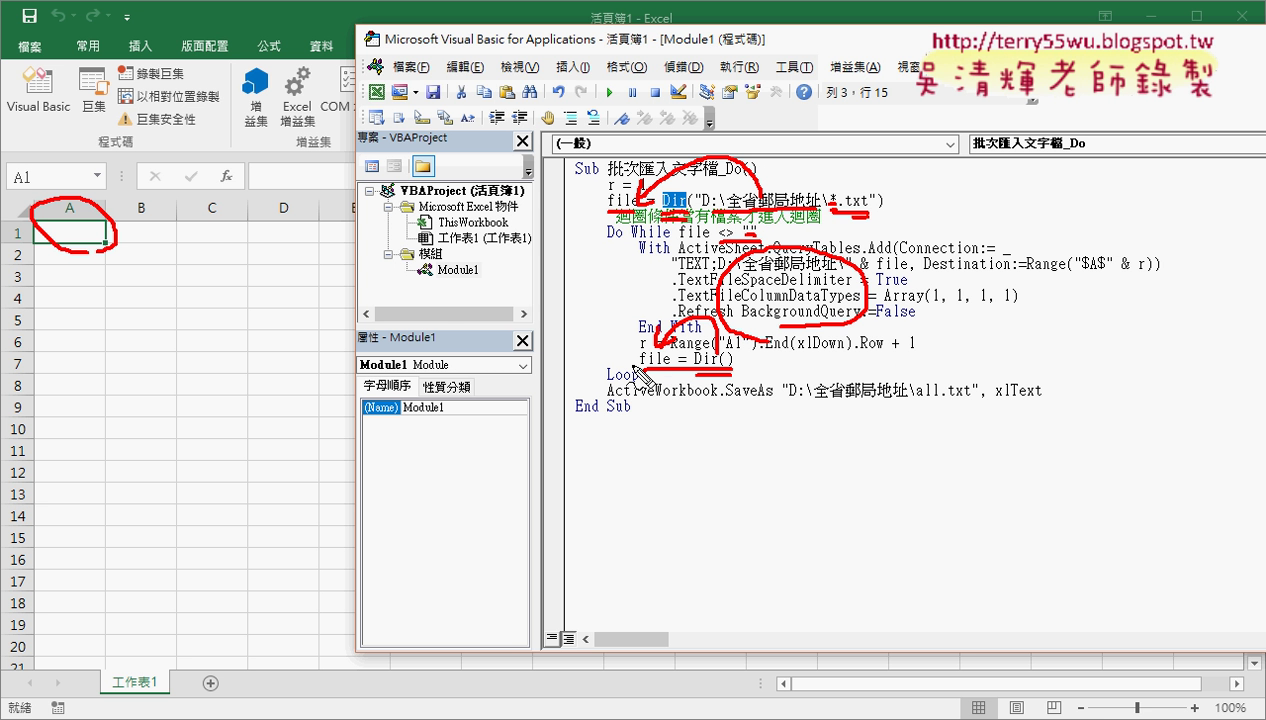
# Annotate the Do While loop, file = Dir(), and the SaveAs all.txt line, then clear the marks.
pyautogui.moveTo(637, 362); pyautogui.dragTo(604, 232)
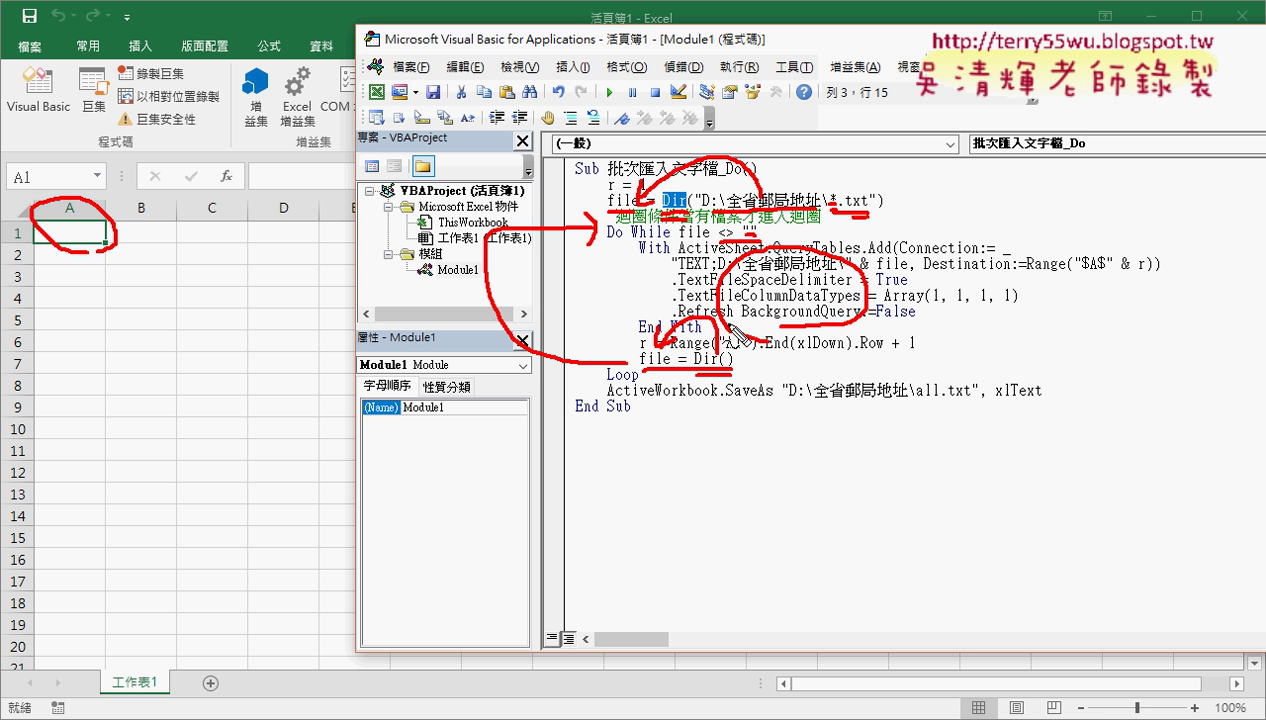
pyautogui.moveTo(758, 352)
pyautogui.mouseDown()
pyautogui.moveTo(757, 366)
pyautogui.moveTo(779, 367)
pyautogui.mouseUp()
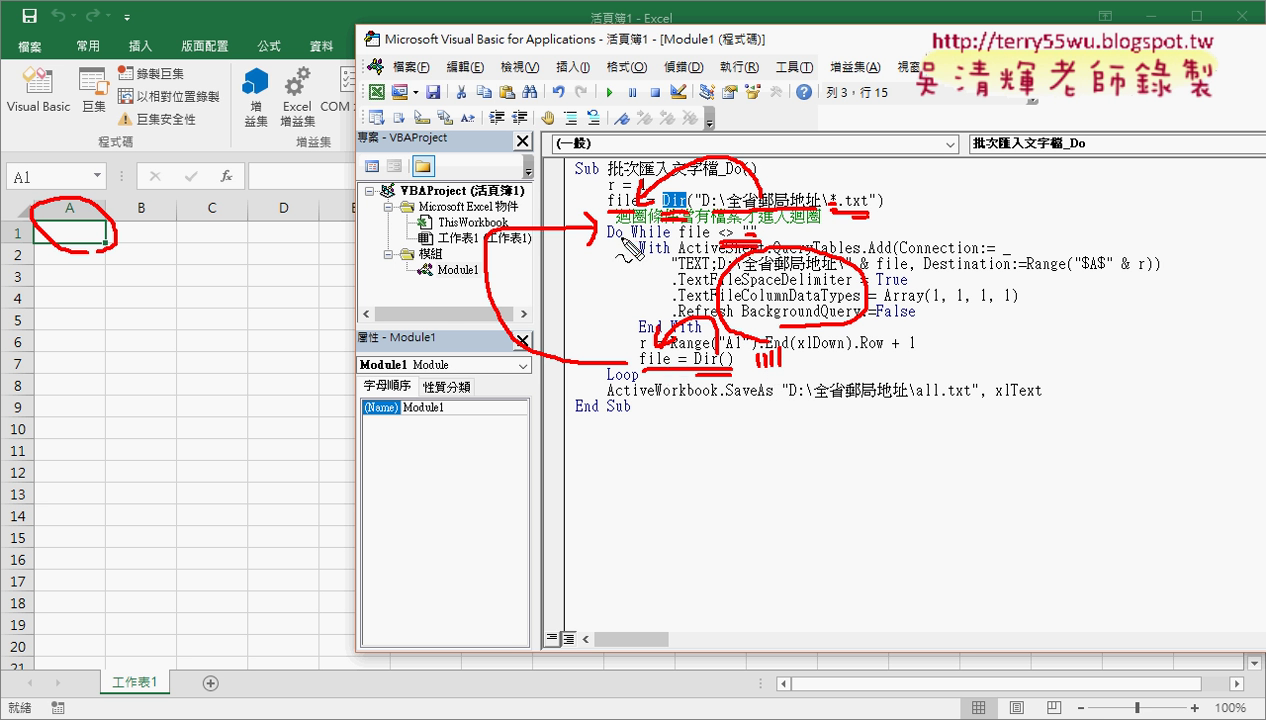
pyautogui.moveTo(617, 240); pyautogui.dragTo(672, 240)
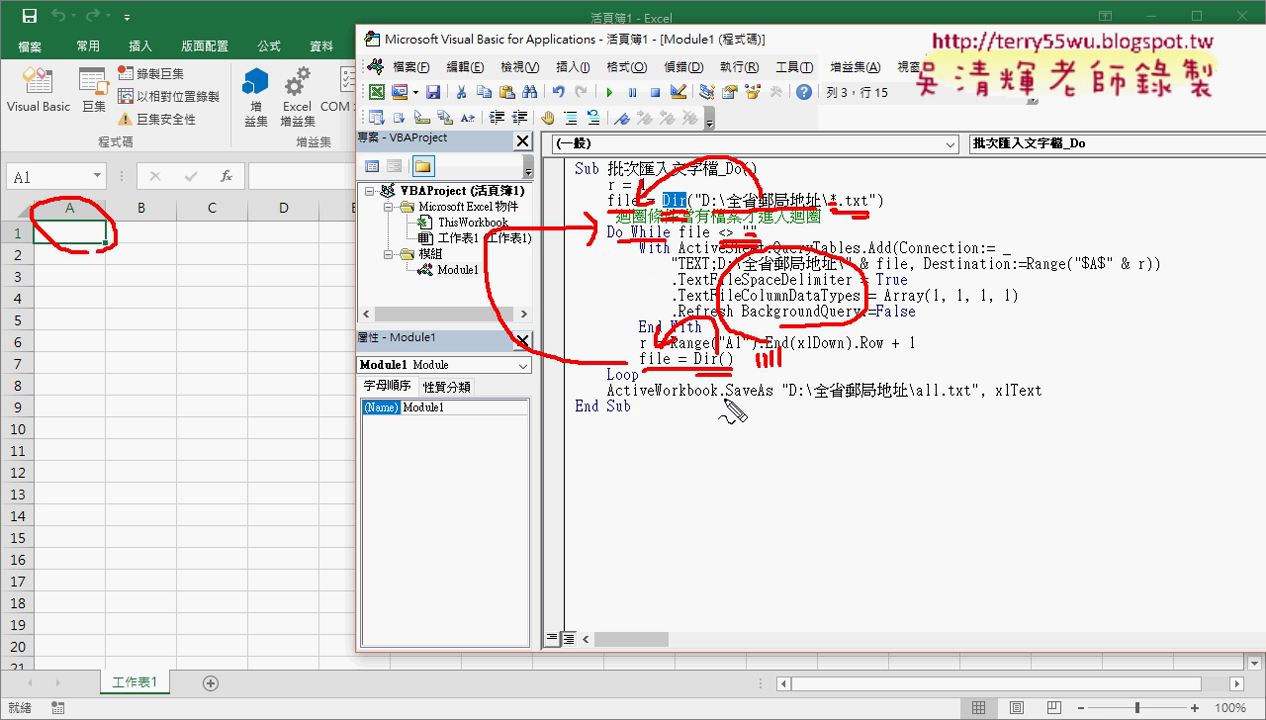
pyautogui.moveTo(724, 400); pyautogui.dragTo(975, 408)
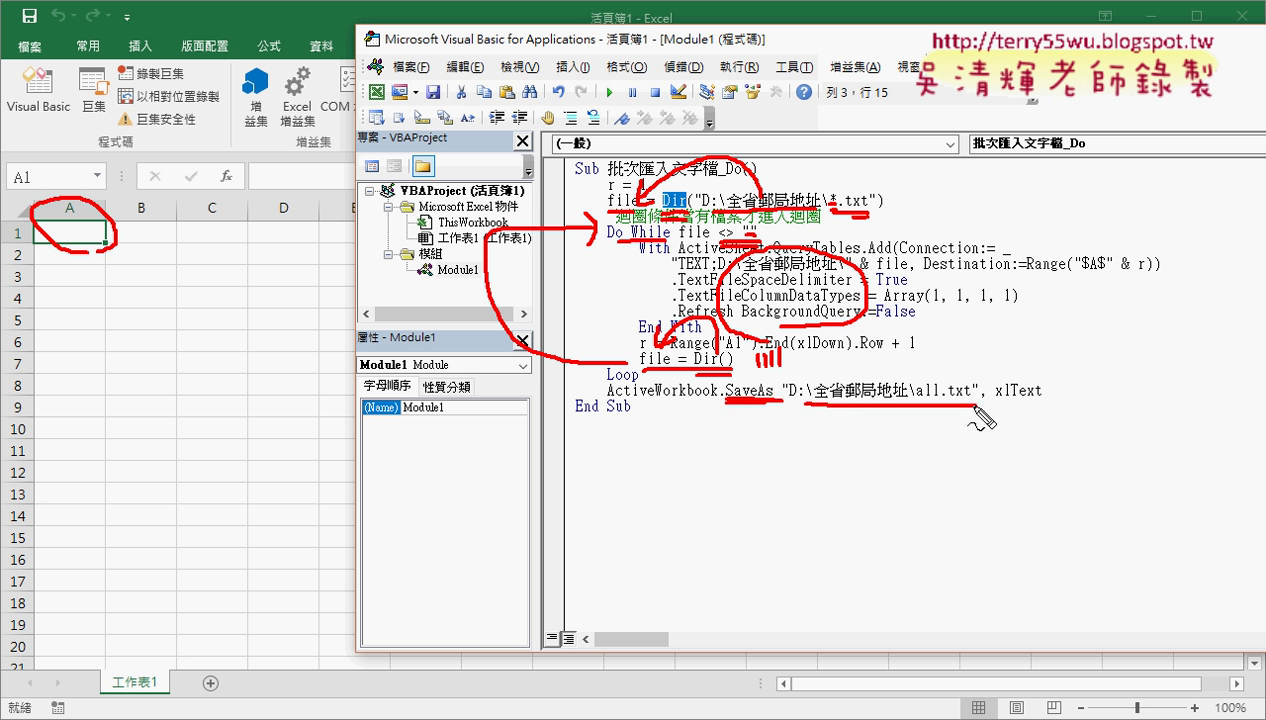
pyautogui.moveTo(815, 410); pyautogui.dragTo(984, 412)
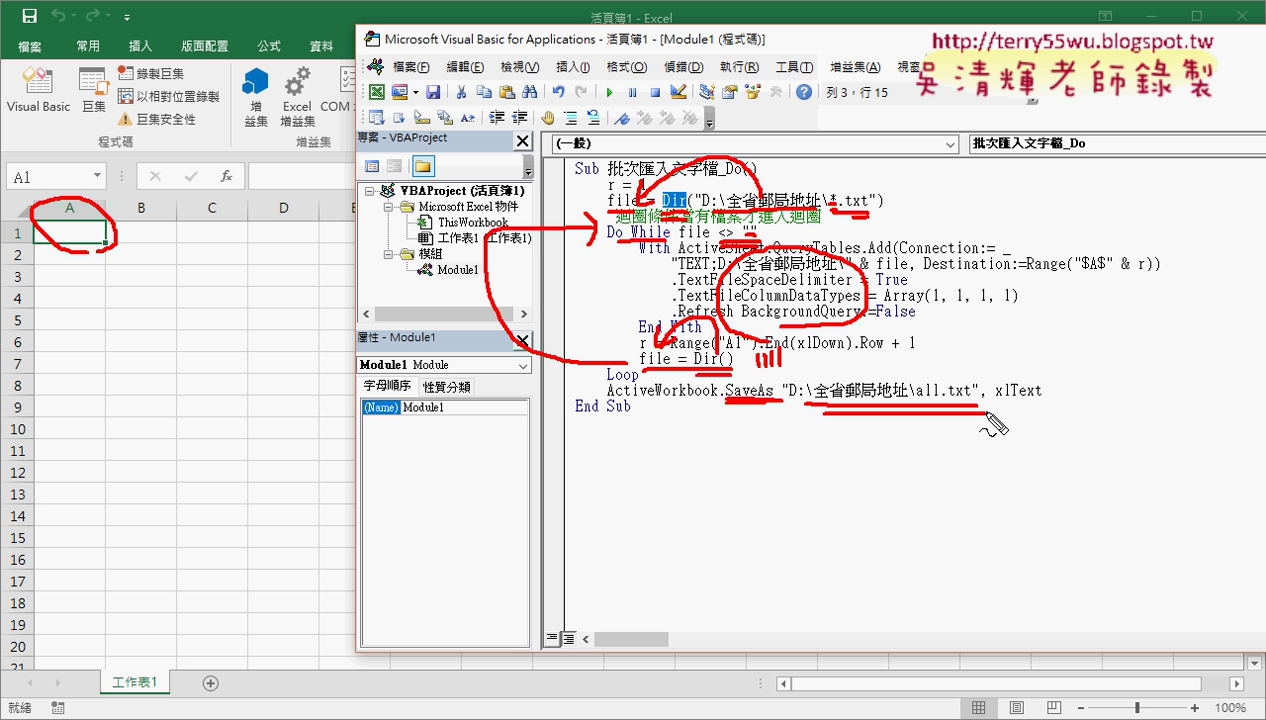
pyautogui.press('Escape')
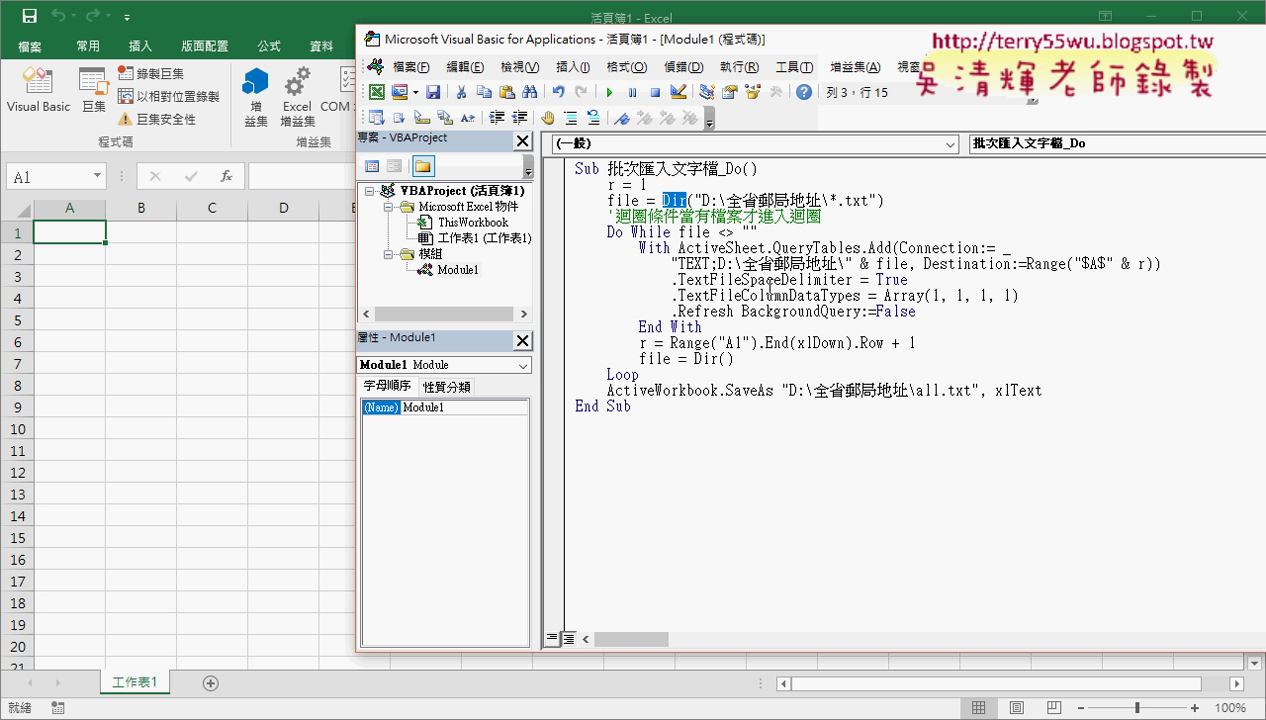
# Run the batch text-import macro and switch to the post-office folder window.
pyautogui.click(763, 280)
pyautogui.click(610, 93)
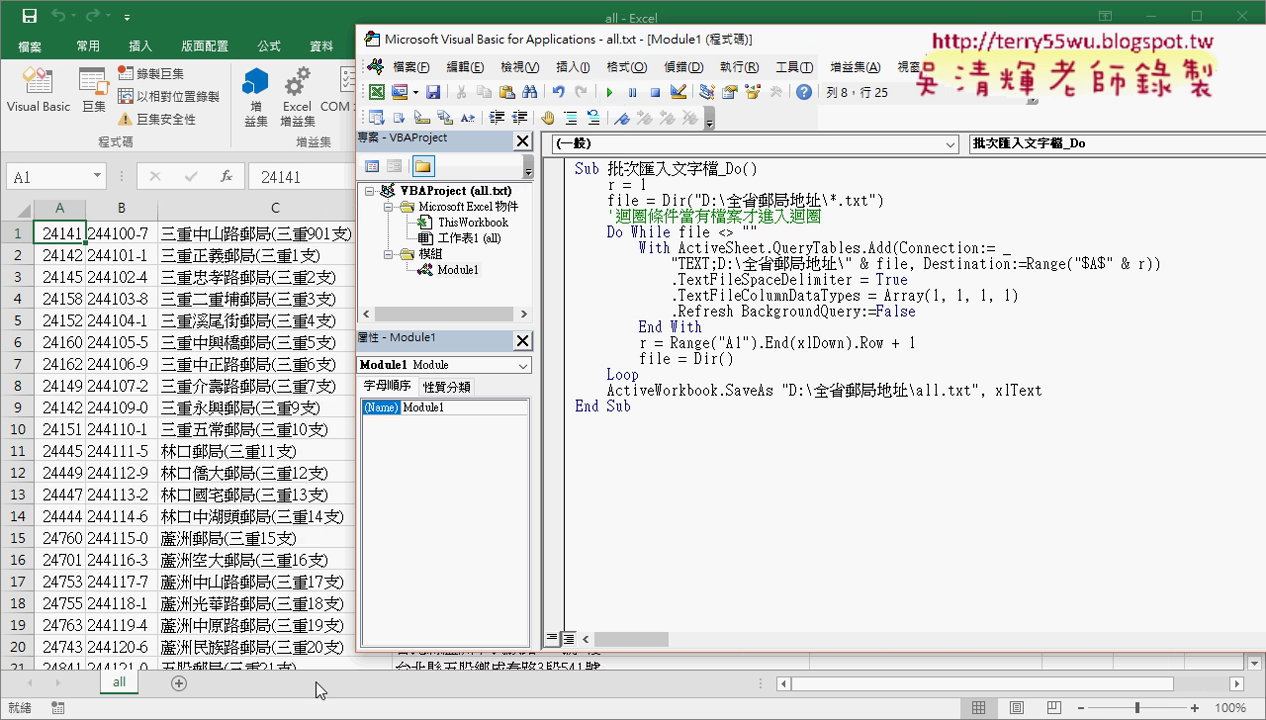
pyautogui.hotkey('alt', 'Tab')
pyautogui.hotkey('alt', 'Tab')
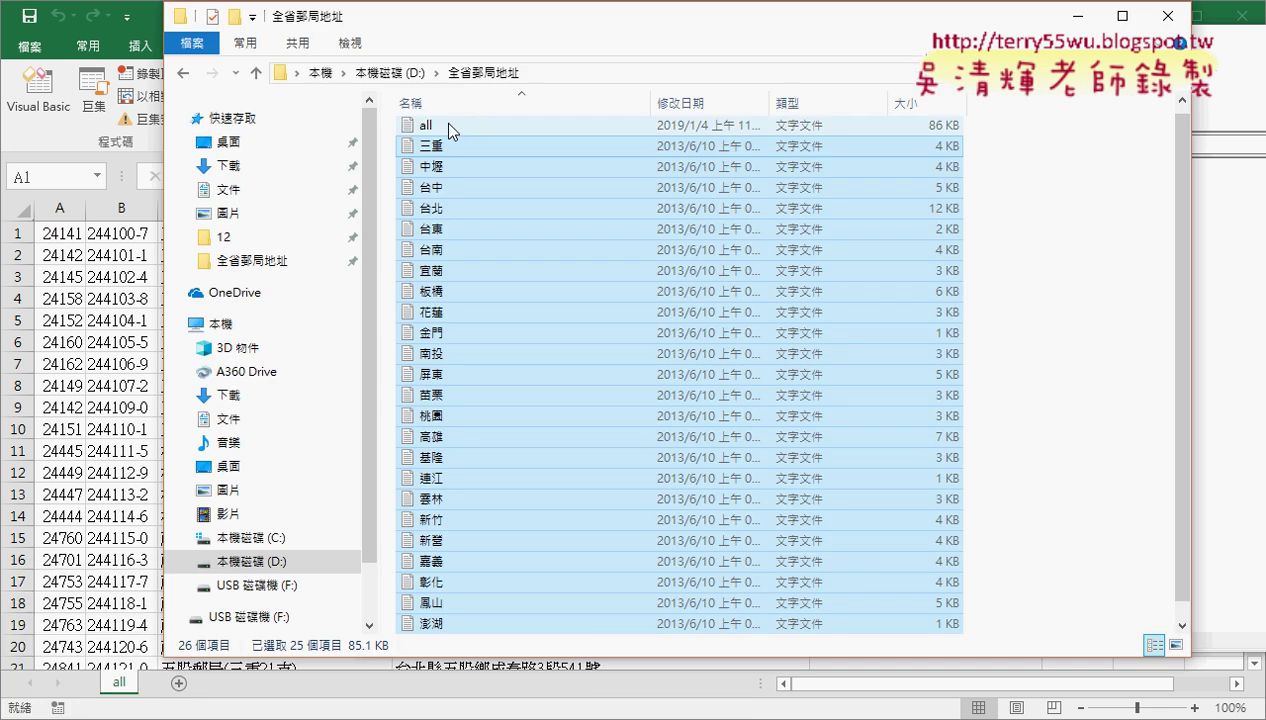
# Open all.txt in Notepad to check the merged addresses, close it, and minimize the folder.
pyautogui.doubleClick(443, 124)
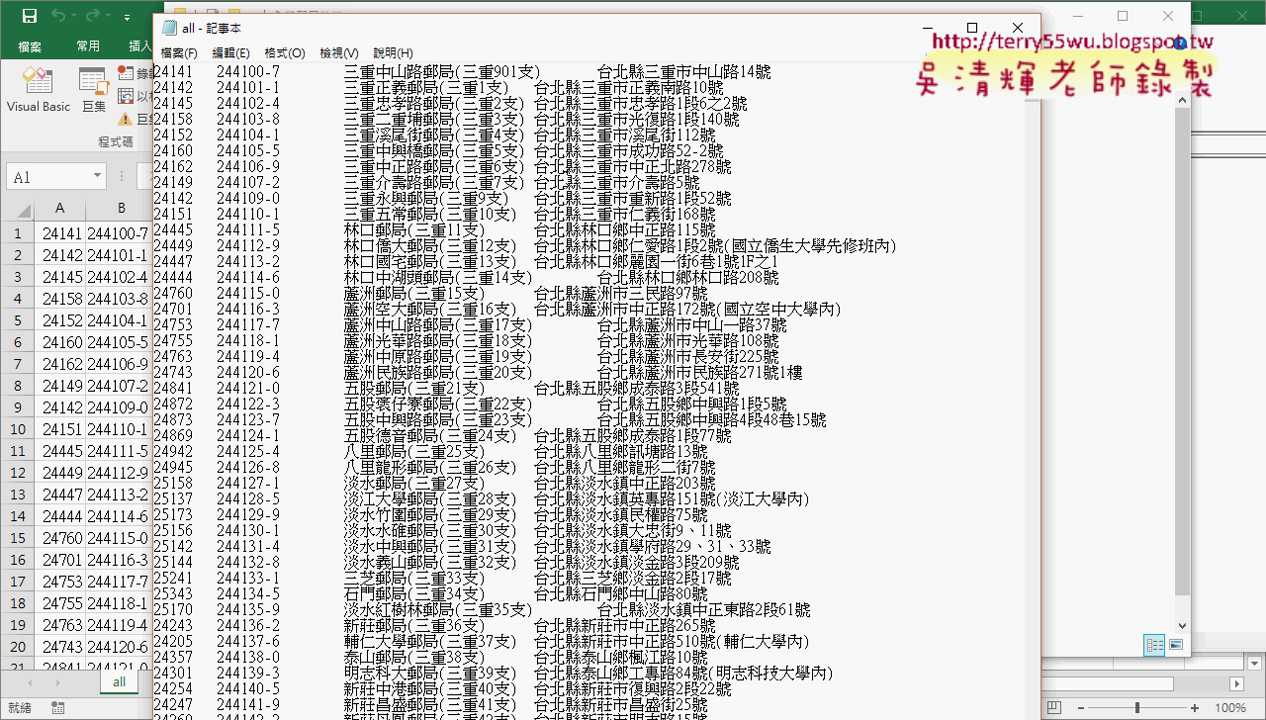
pyautogui.click(1017, 27)
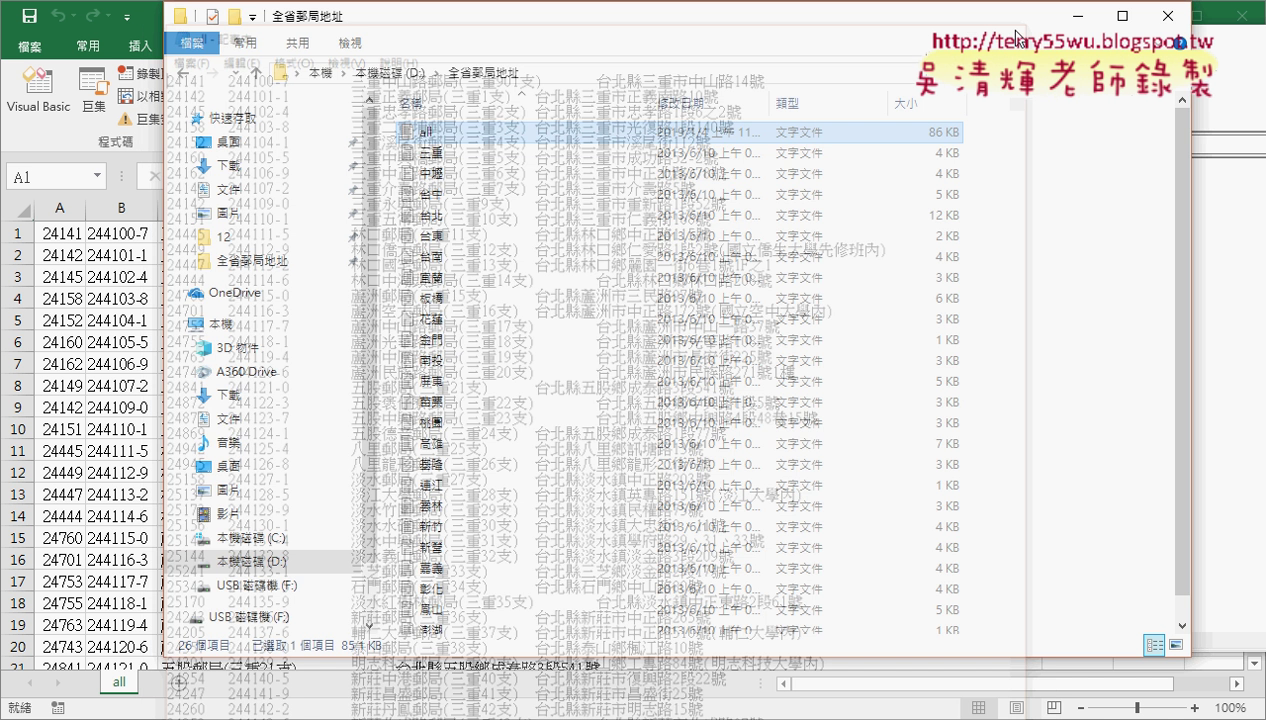
pyautogui.click(1085, 20)
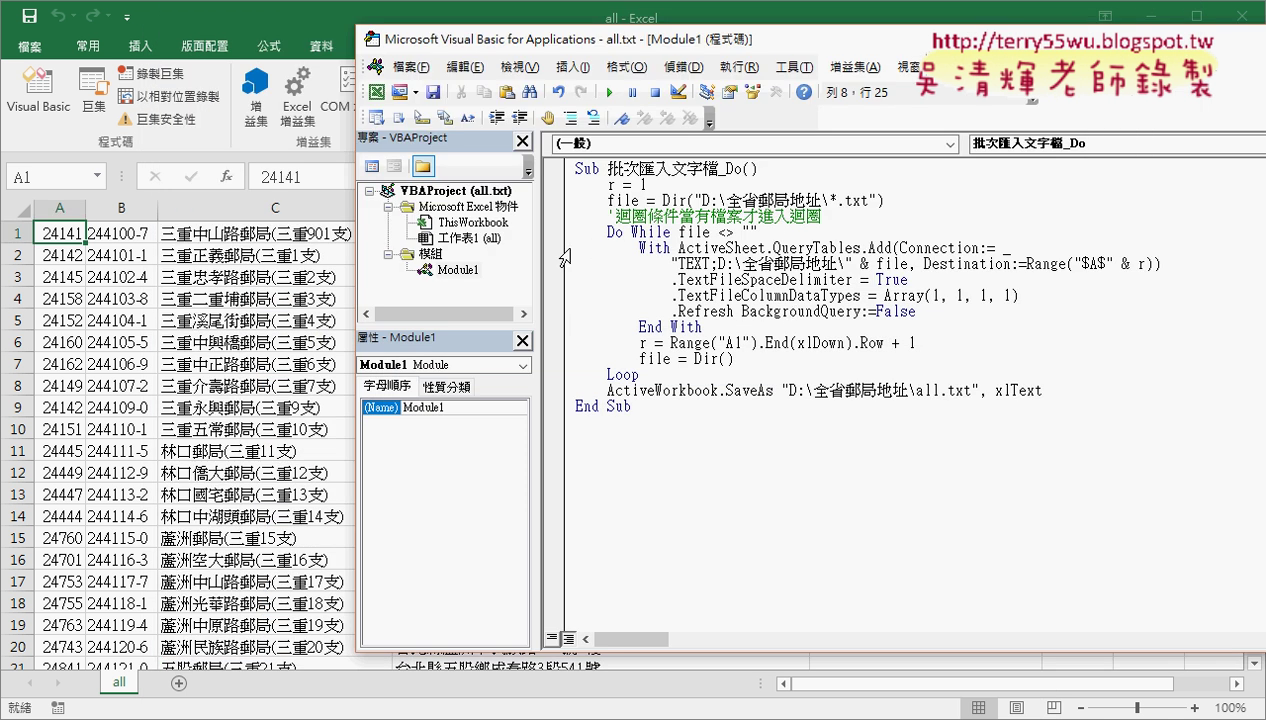
# Highlight and annotate the With ActiveSheet…End With block and the SaveAs line, then deselect.
pyautogui.moveTo(563, 250); pyautogui.dragTo(563, 327)
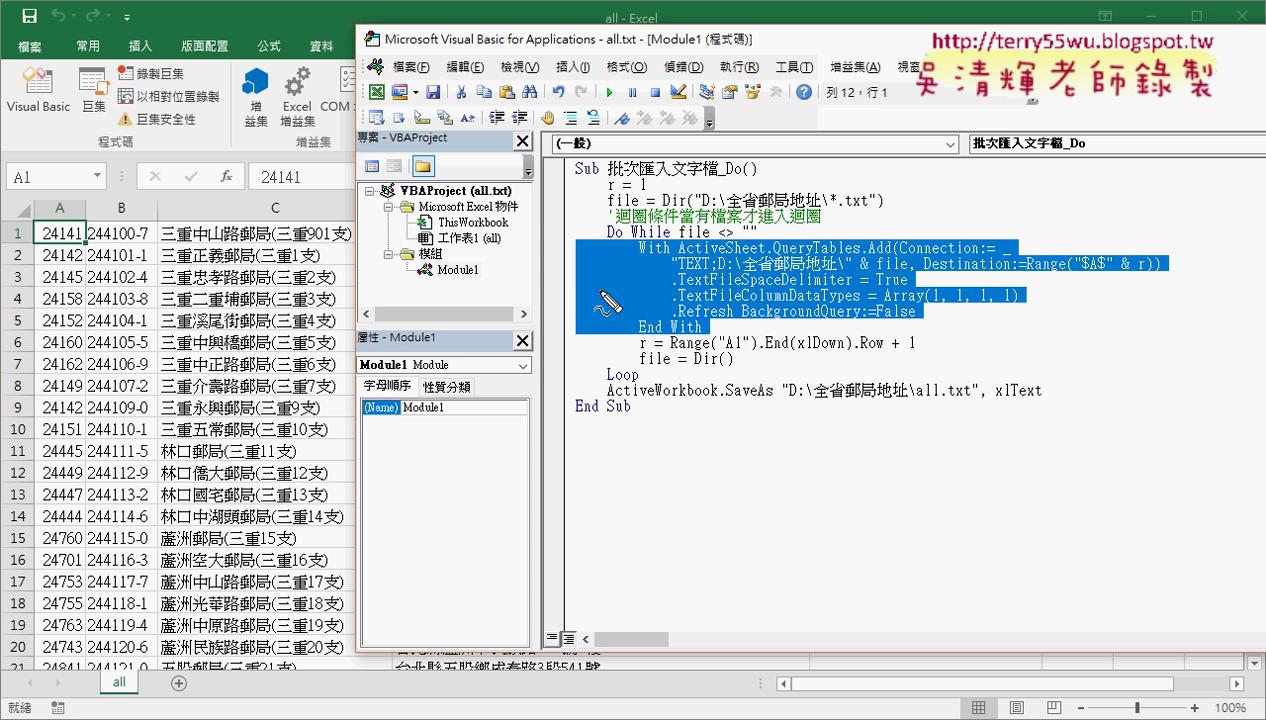
pyautogui.moveTo(468, 262)
pyautogui.mouseDown()
pyautogui.moveTo(575, 314)
pyautogui.moveTo(556, 326)
pyautogui.mouseUp()
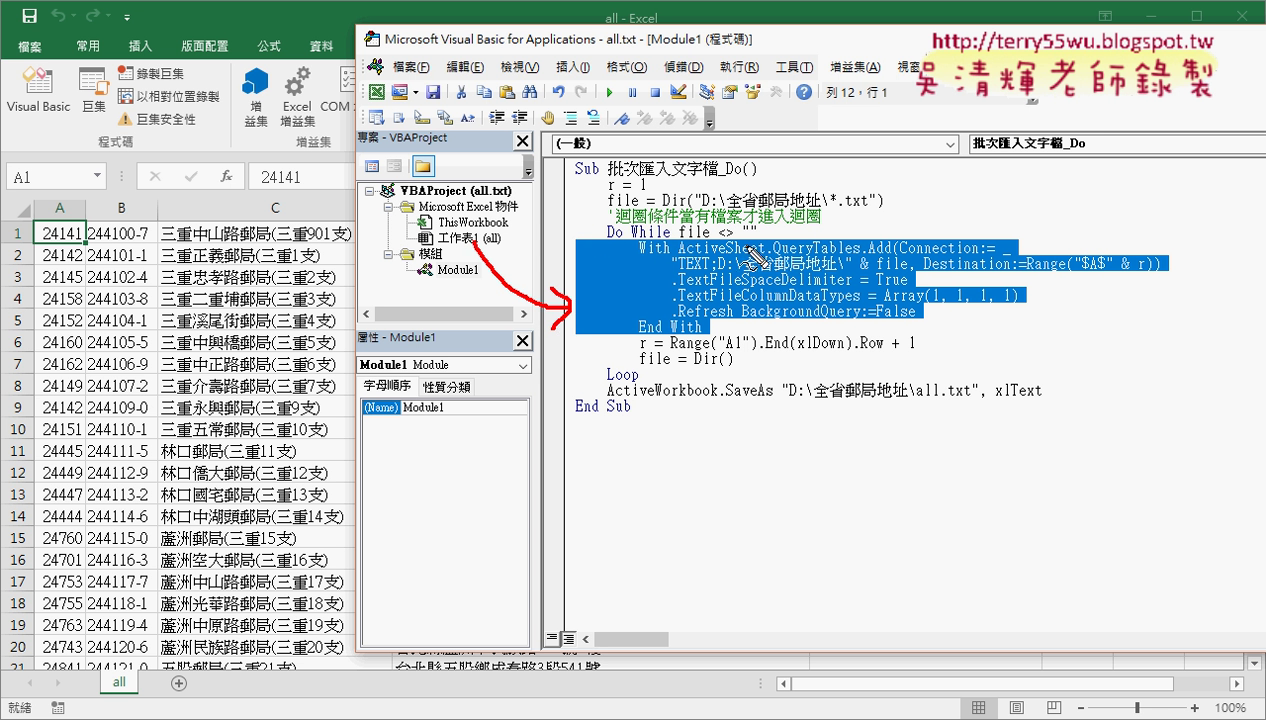
pyautogui.moveTo(722, 241); pyautogui.dragTo(622, 247)
pyautogui.moveTo(735, 331); pyautogui.dragTo(605, 331)
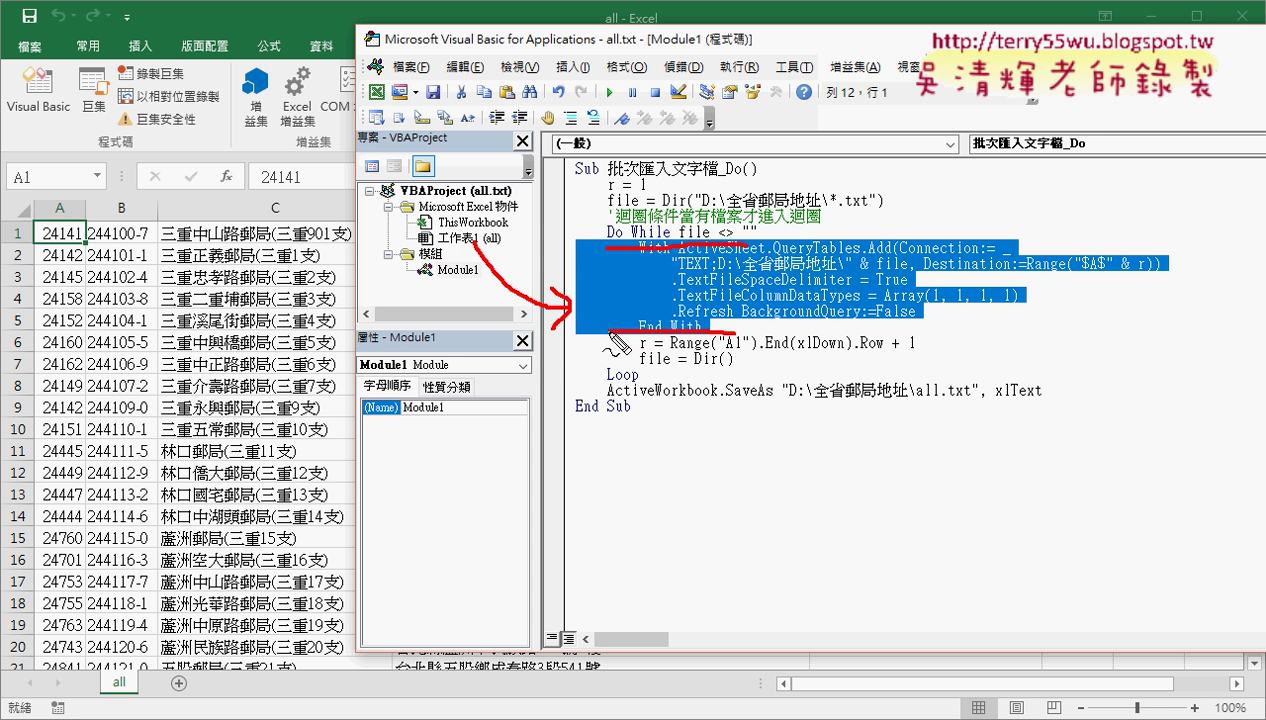
pyautogui.moveTo(771, 400); pyautogui.dragTo(725, 400)
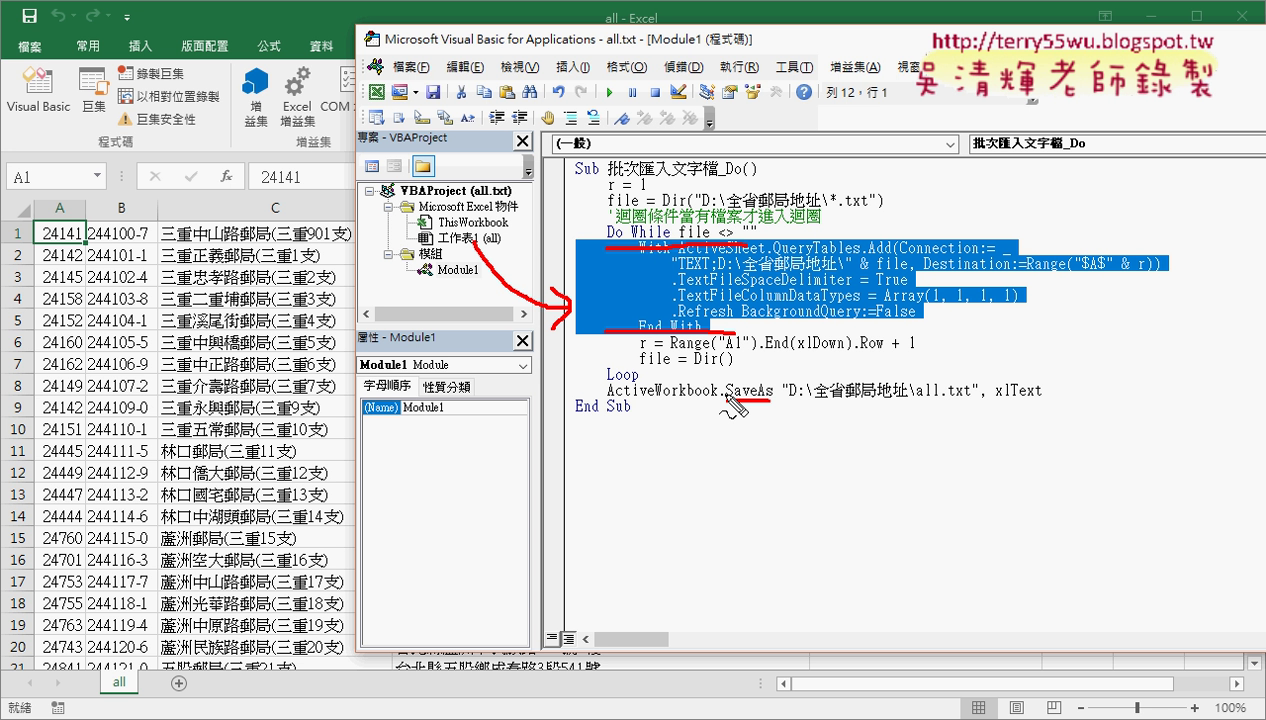
pyautogui.press('Escape')
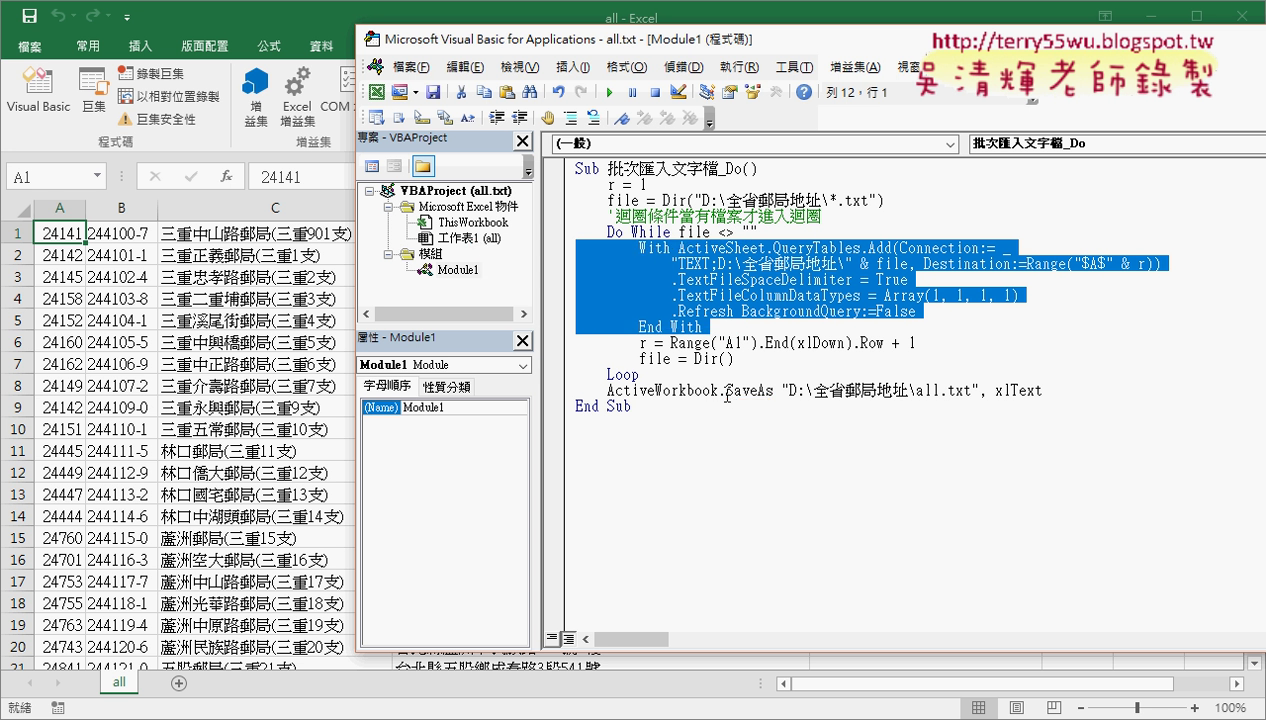
pyautogui.click(763, 404)
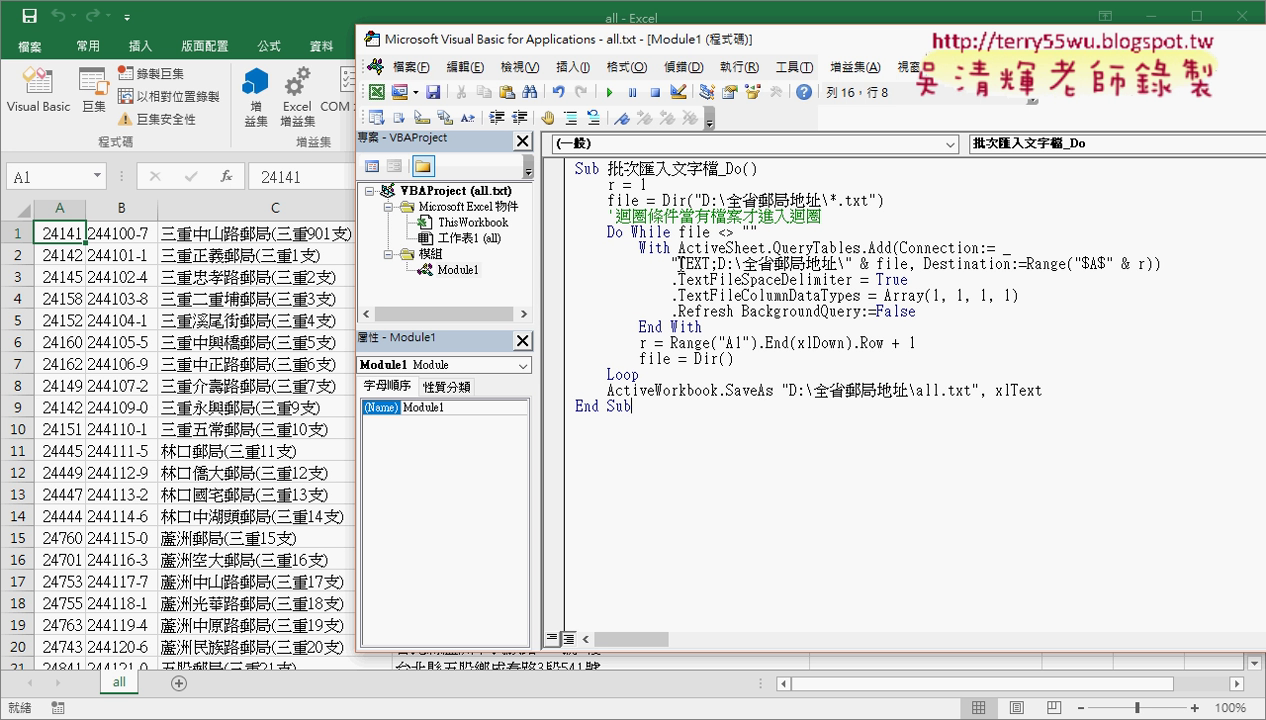
# Copy the words 匯入文字檔 from the macro name and return to the Excel worksheet.
pyautogui.moveTo(640, 168); pyautogui.dragTo(716, 168)
pyautogui.rightClick(716, 168)
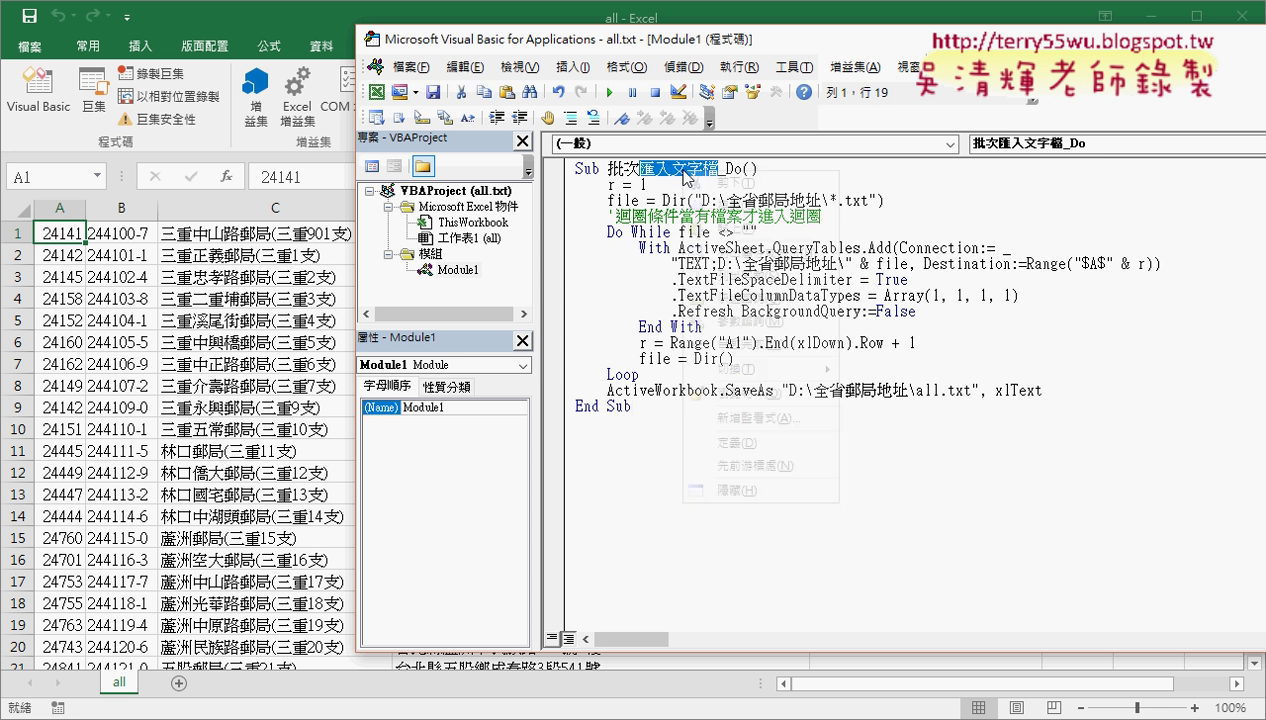
pyautogui.click(740, 203)
pyautogui.hotkey('alt', 'F11')
# Create the blank workbook 活頁簿2 via File > New and maximize its window.
pyautogui.click(257, 319)
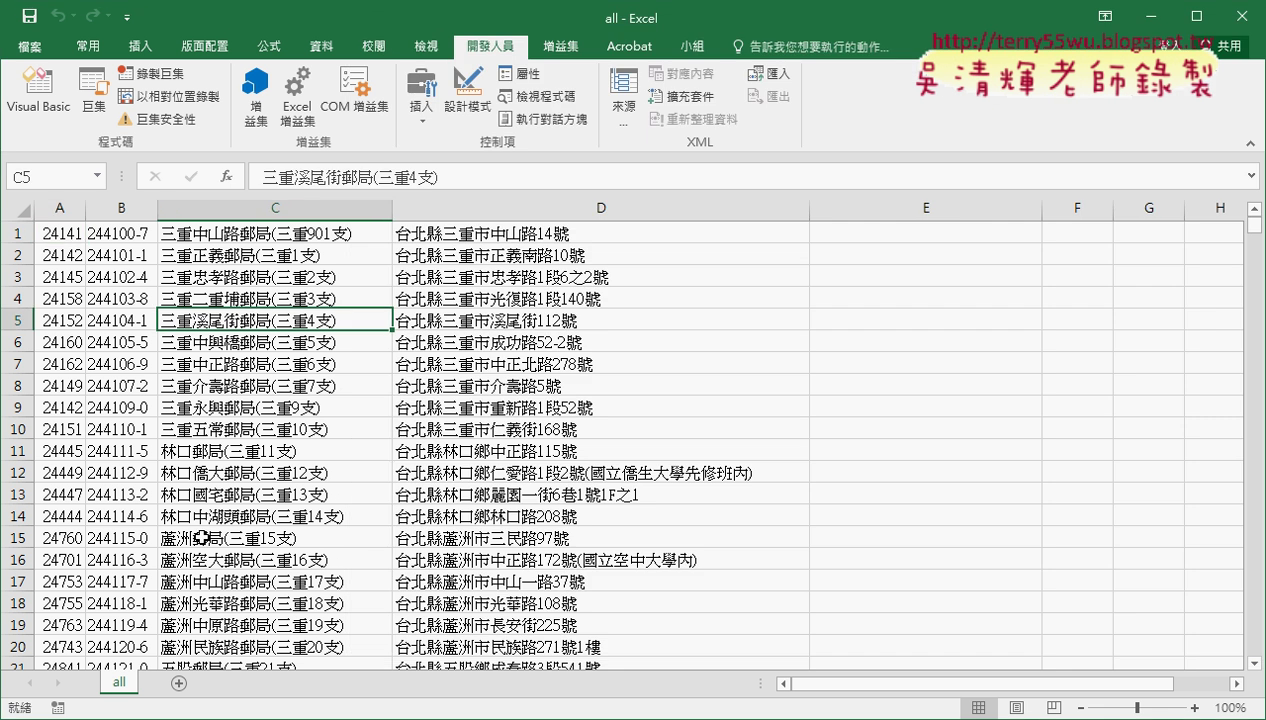
pyautogui.click(50, 48)
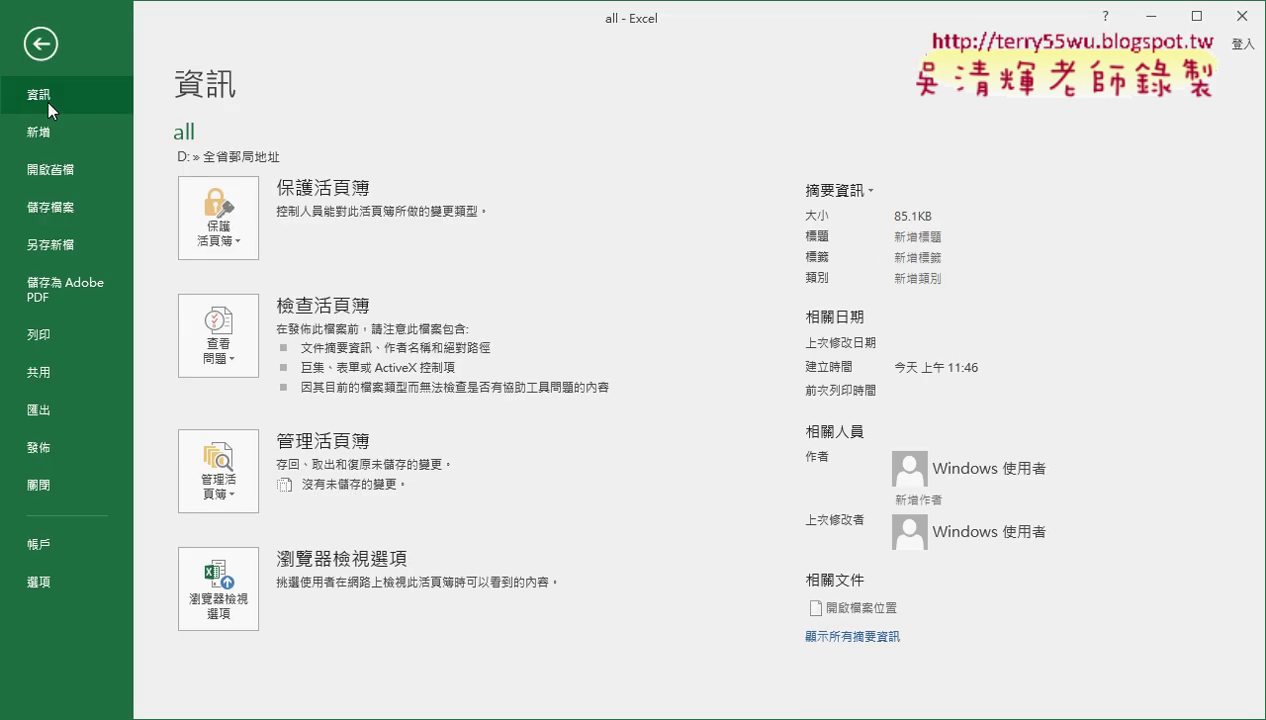
pyautogui.click(54, 134)
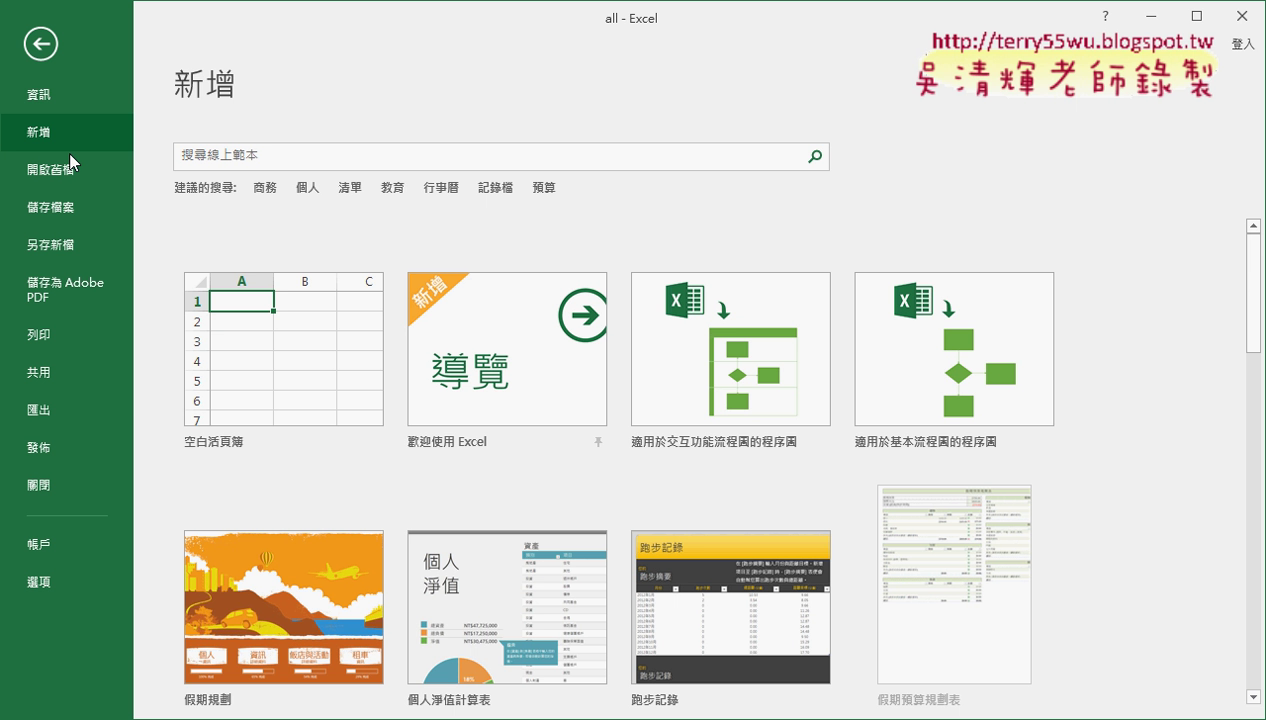
pyautogui.click(261, 373)
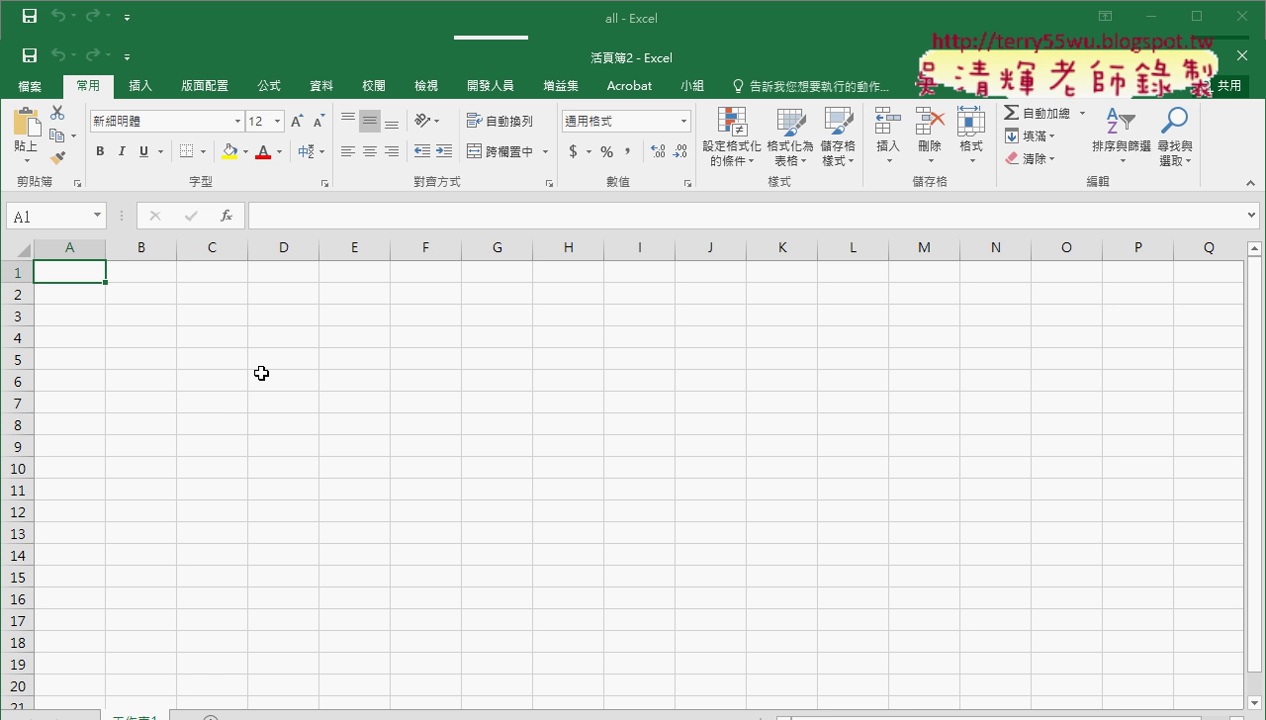
pyautogui.doubleClick(782, 50)
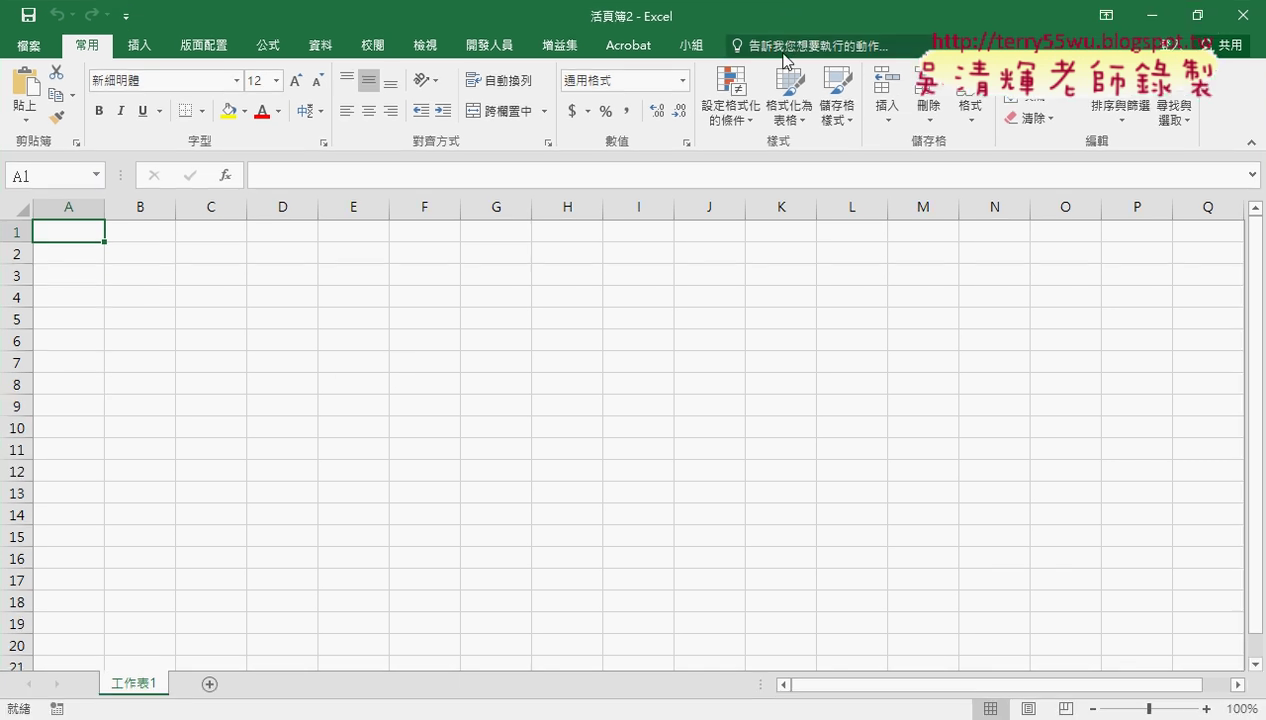
# Show the Developer tab and view Customize Ribbon in Excel Options, cancelling without changes.
pyautogui.click(492, 50)
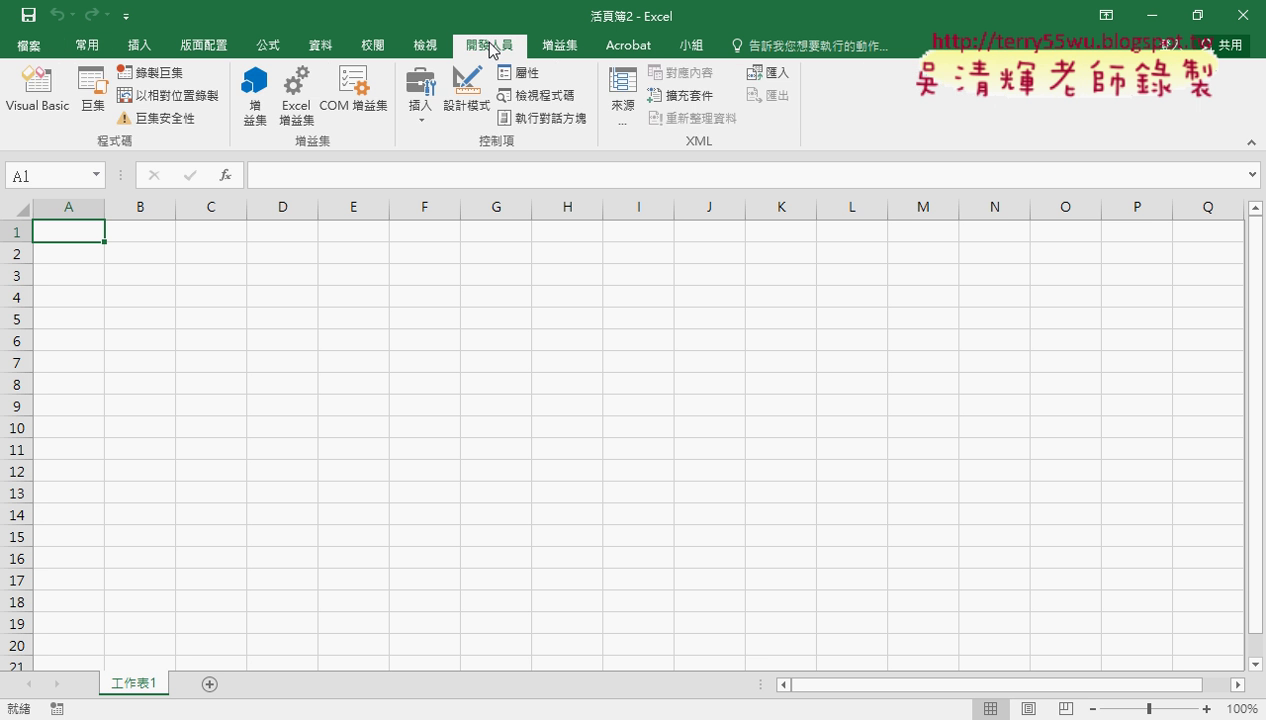
pyautogui.click(126, 16)
pyautogui.click(203, 358)
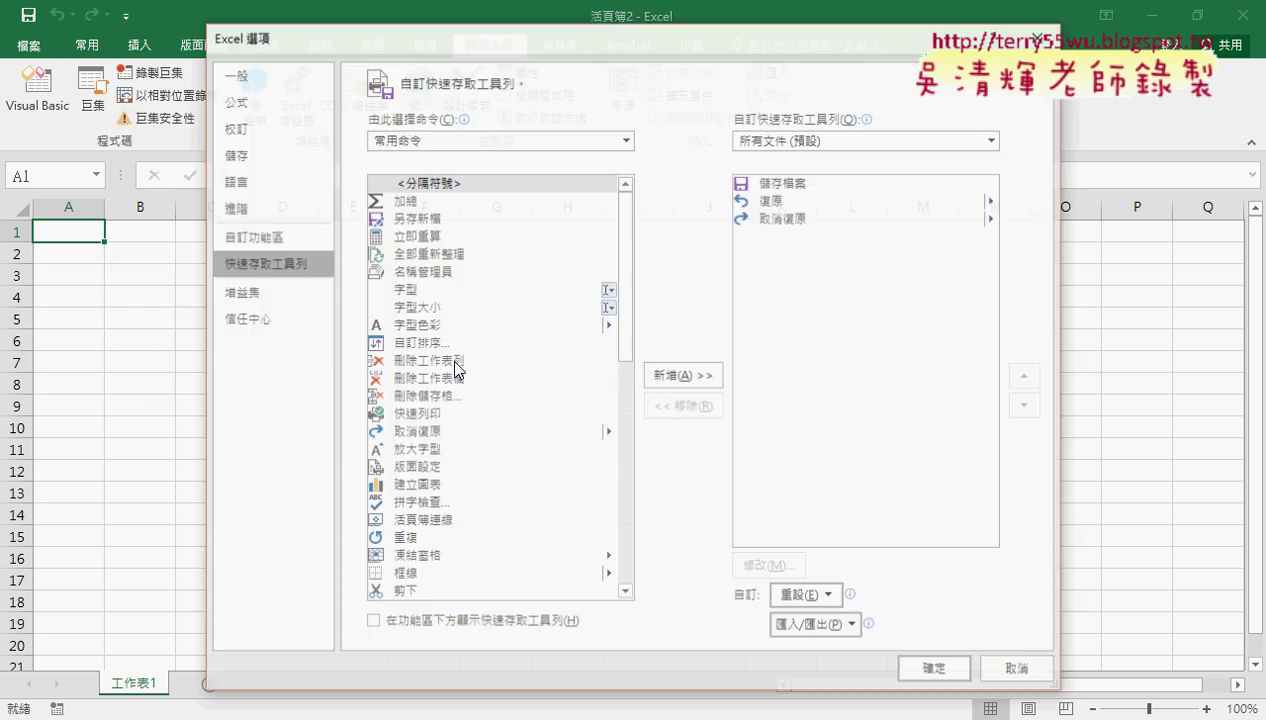
pyautogui.click(293, 240)
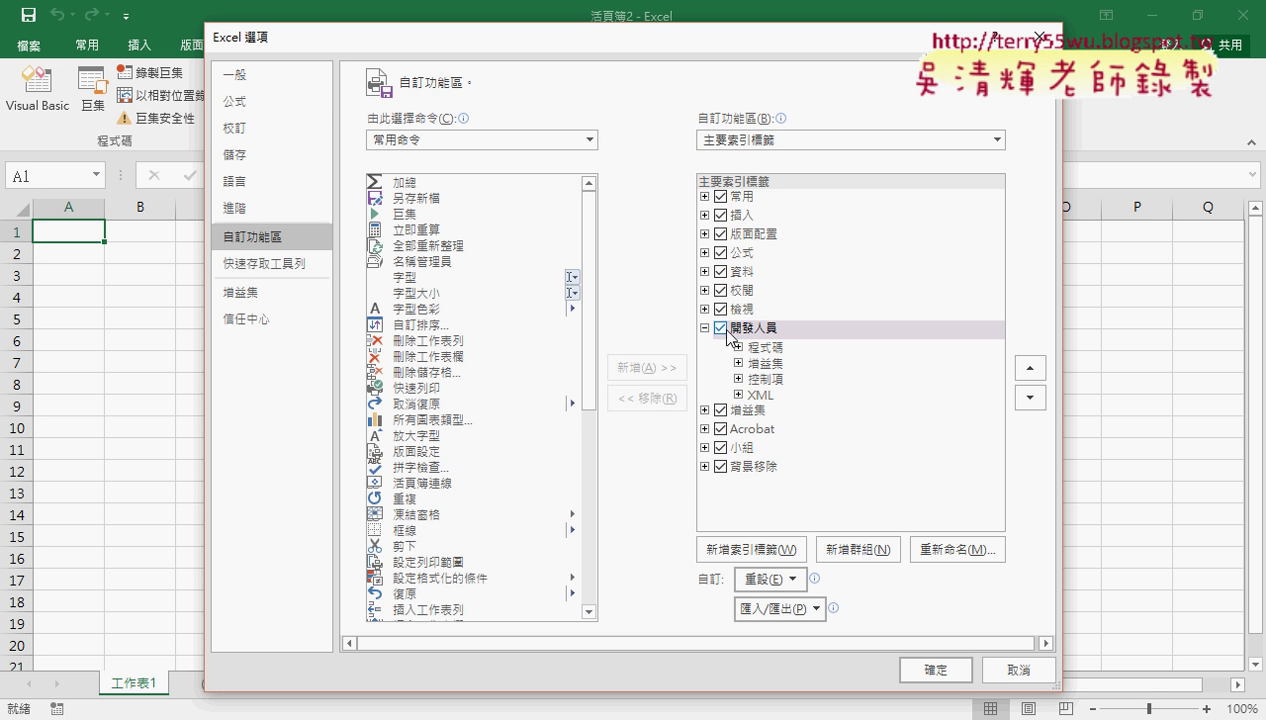
pyautogui.click(1032, 676)
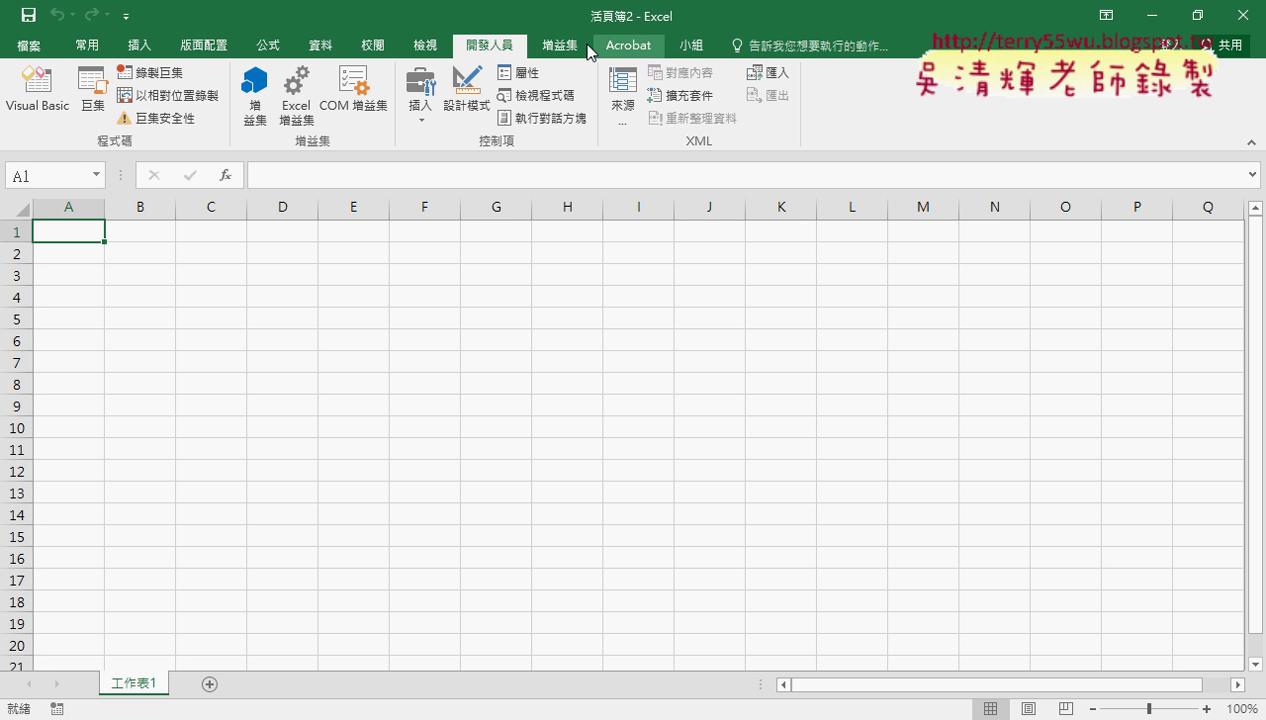
# Switch to the Data tab and mark up the From Text command under Get External Data.
pyautogui.click(321, 47)
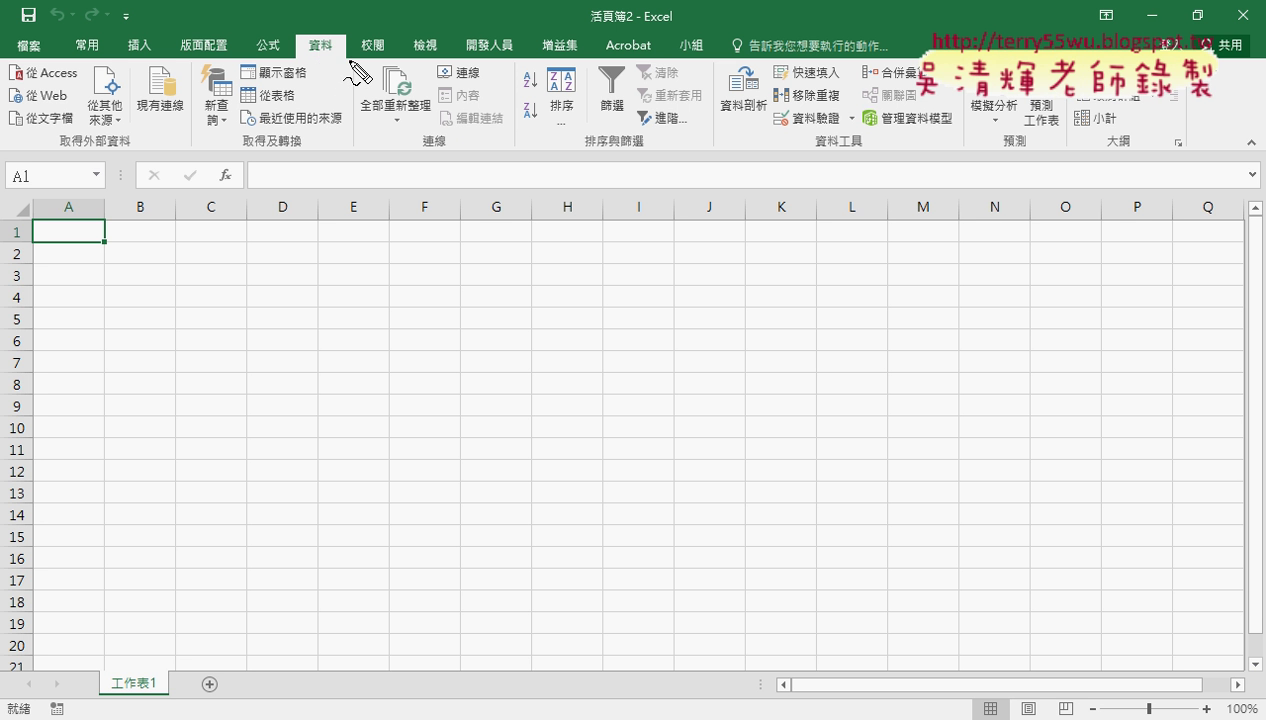
pyautogui.moveTo(340, 56); pyautogui.dragTo(353, 40)
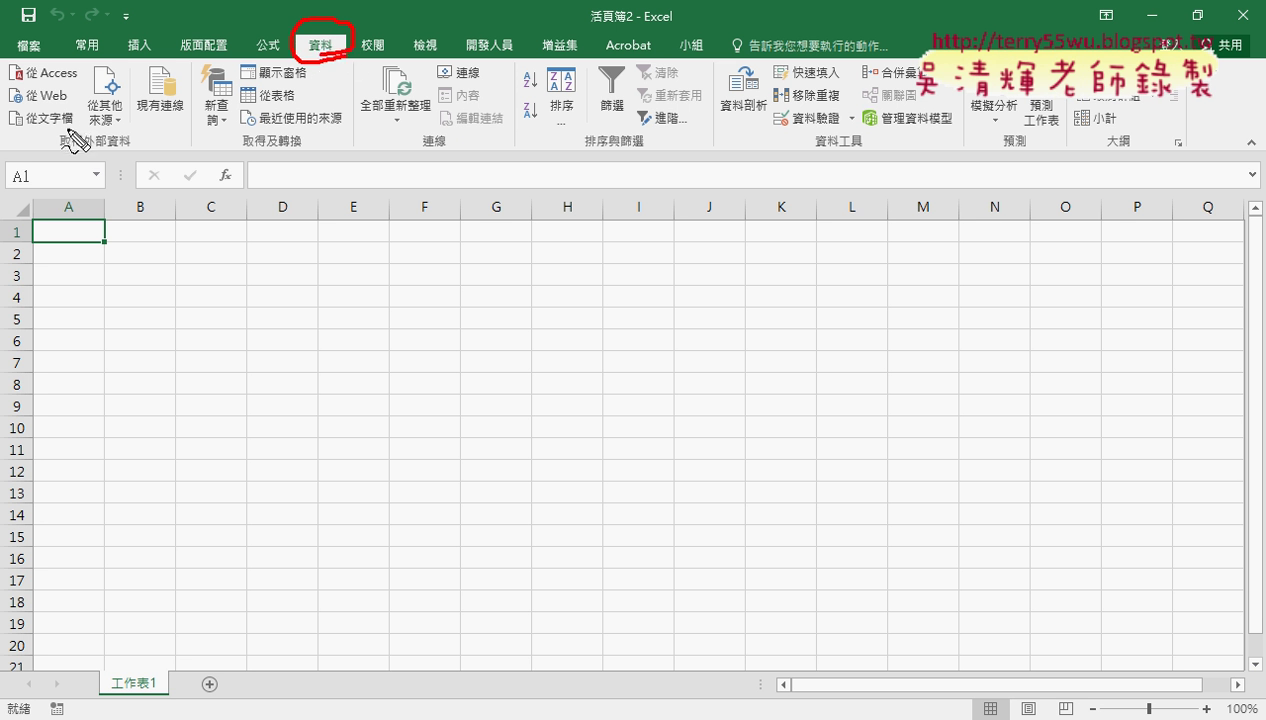
pyautogui.moveTo(90, 108); pyautogui.dragTo(84, 128)
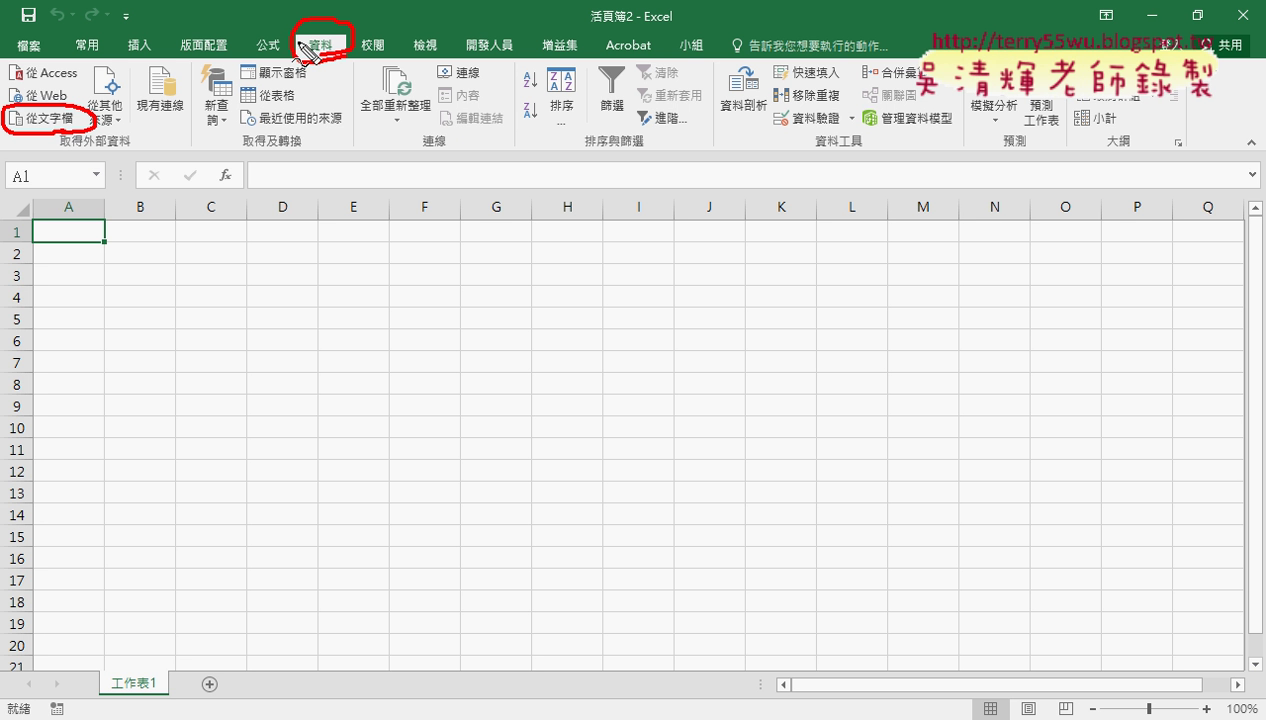
pyautogui.moveTo(298, 50); pyautogui.dragTo(90, 122)
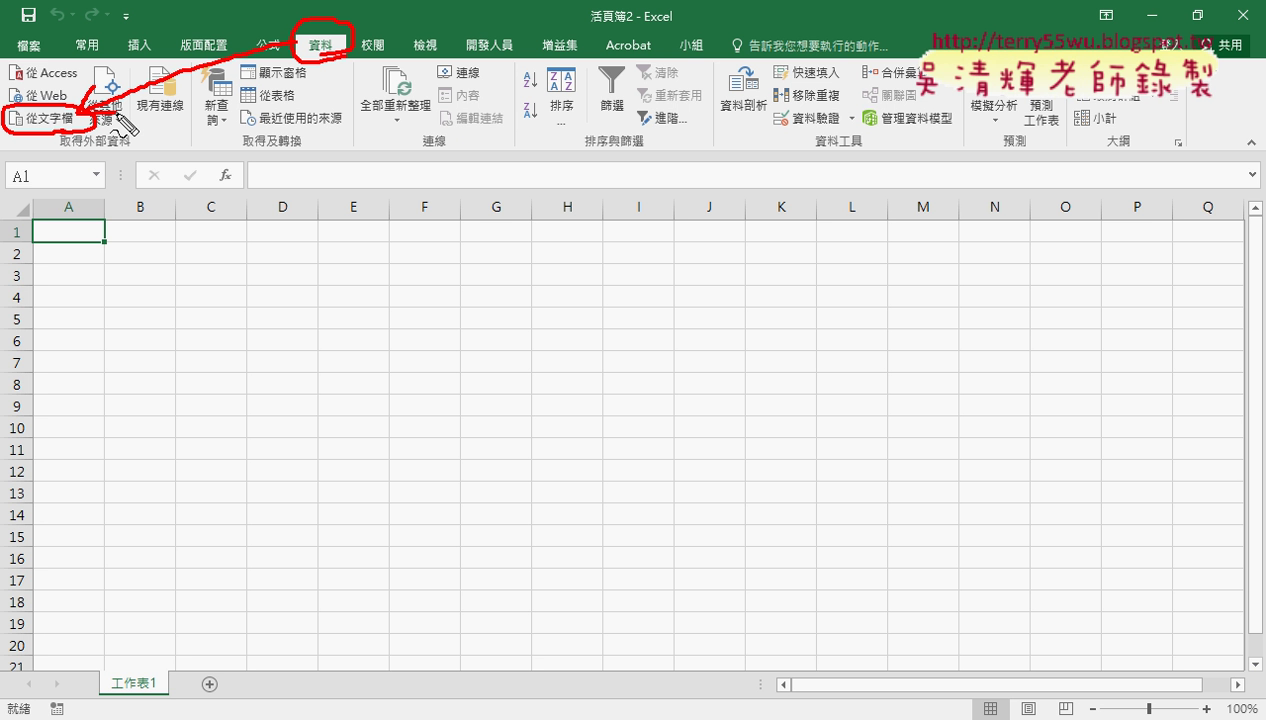
pyautogui.press('Escape')
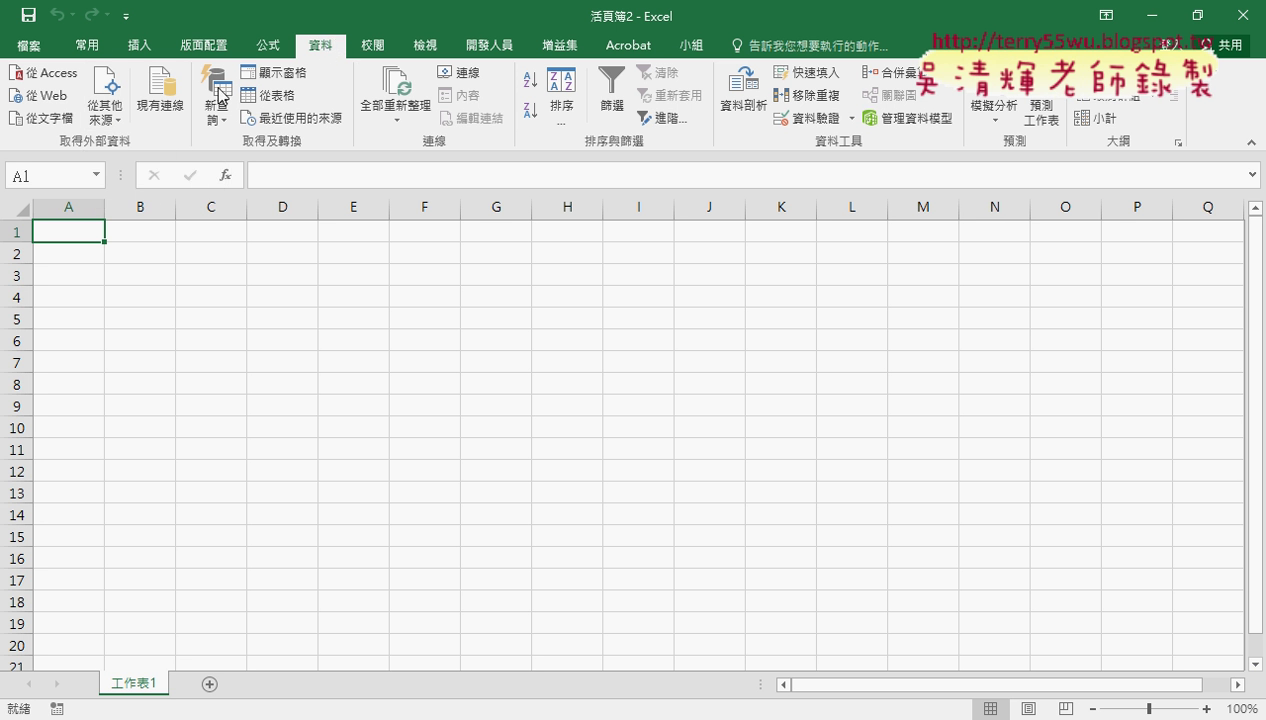
# Start a From Text import of 三重.txt from the 全省郵局地址 folder.
pyautogui.click(55, 118)
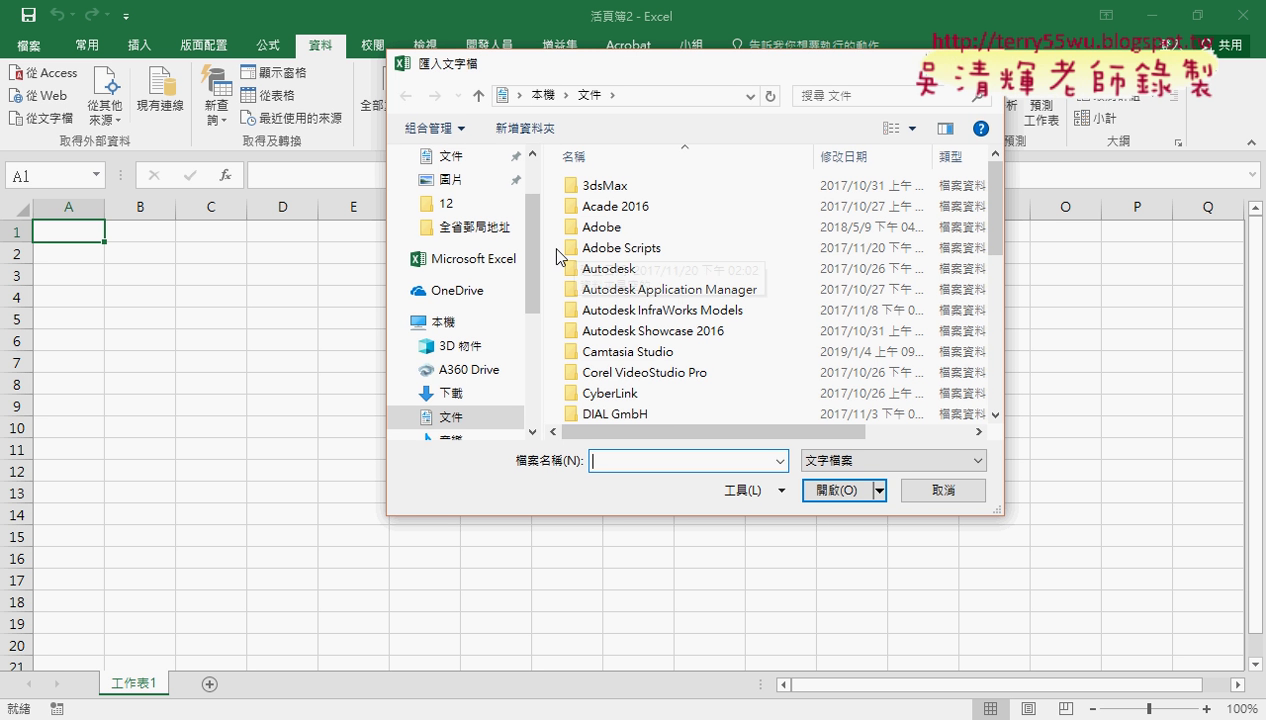
pyautogui.click(483, 233)
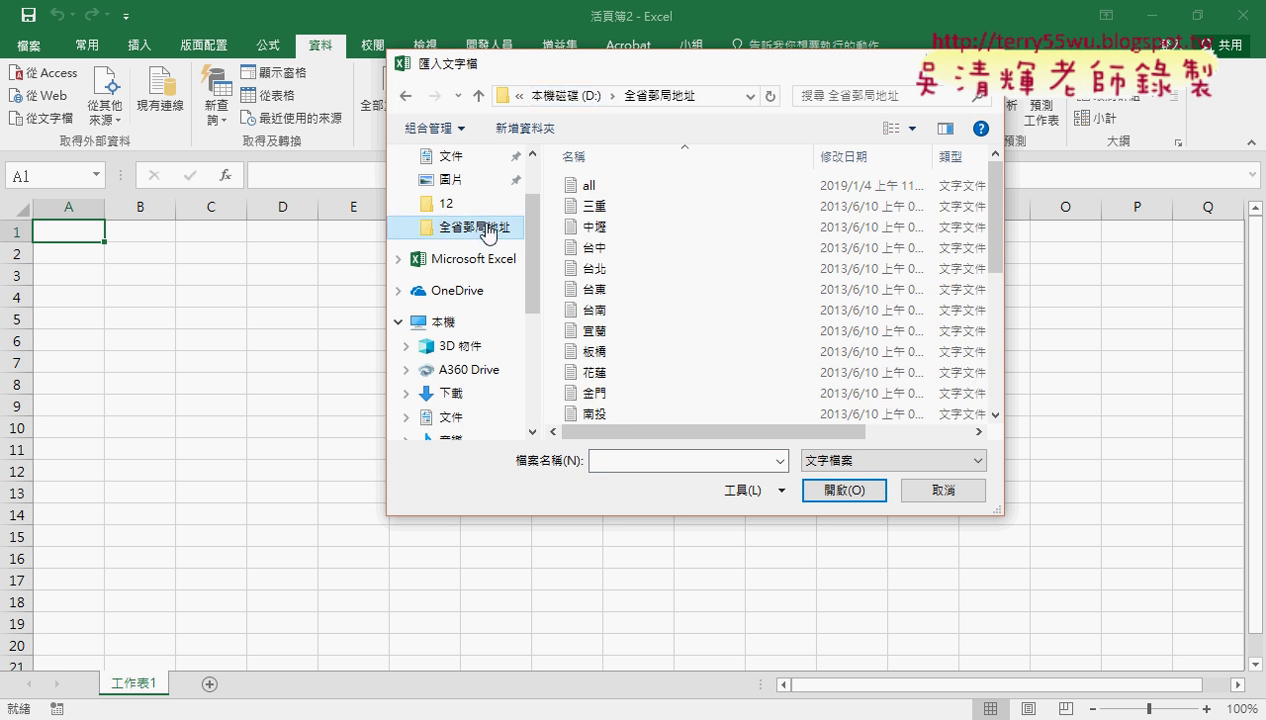
pyautogui.click(586, 210)
pyautogui.click(848, 492)
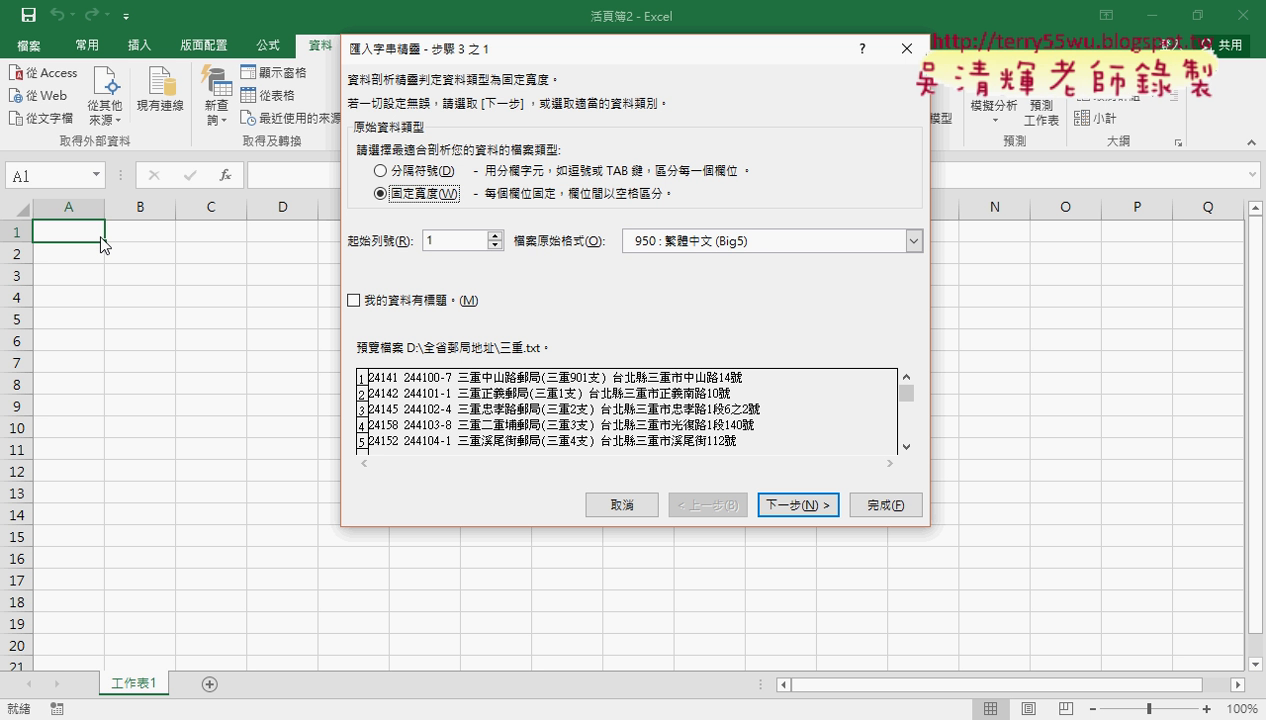
# Set the wizard to Delimited and clear the Tab delimiter on step 2.
pyautogui.click(407, 174)
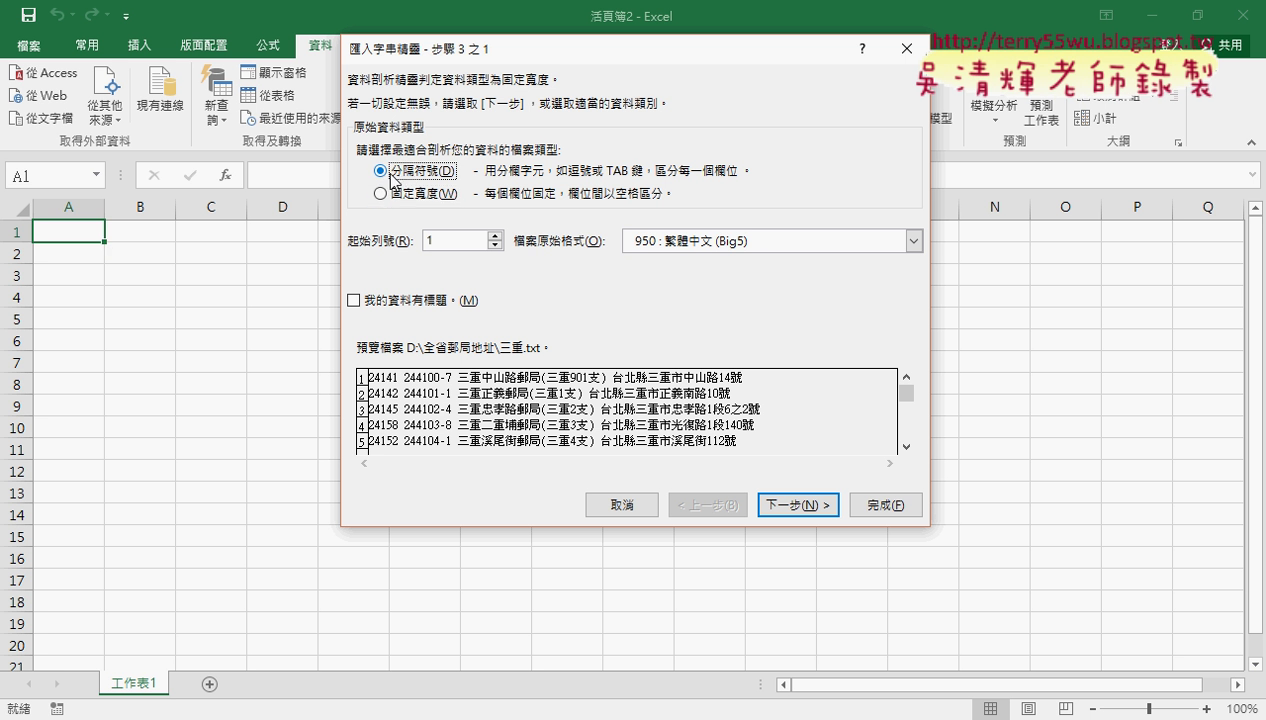
pyautogui.click(797, 507)
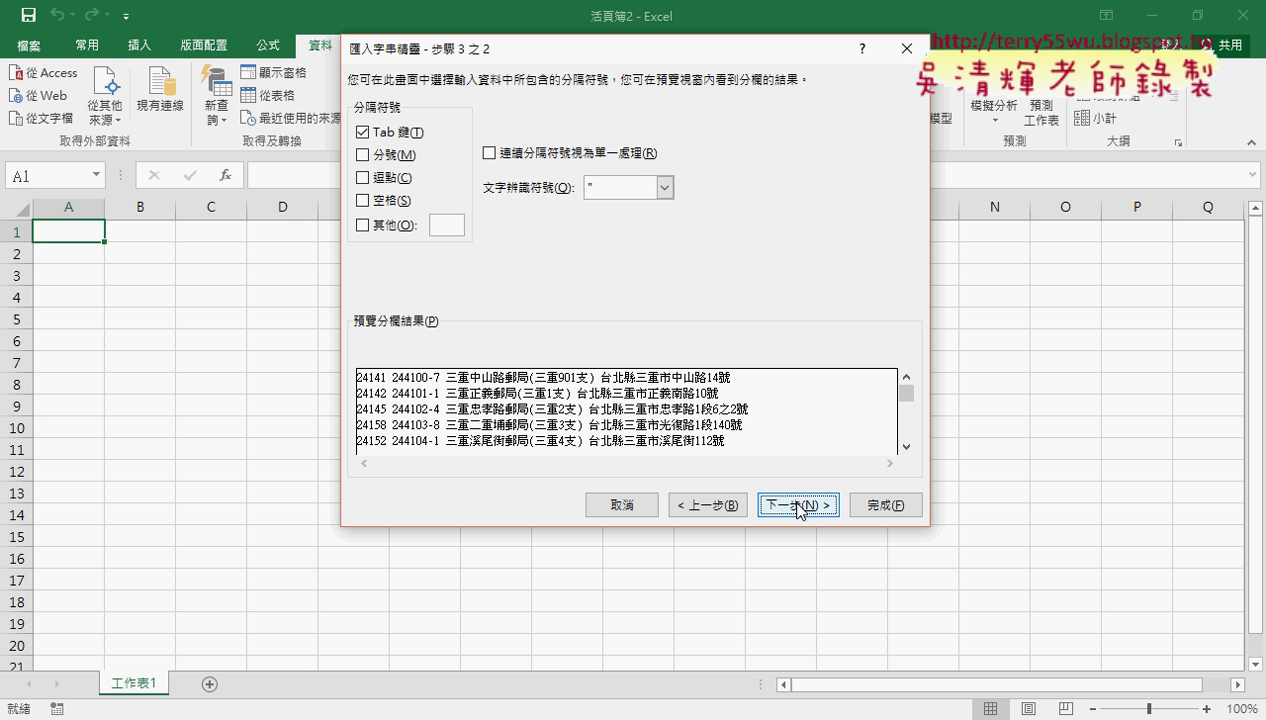
pyautogui.click(362, 133)
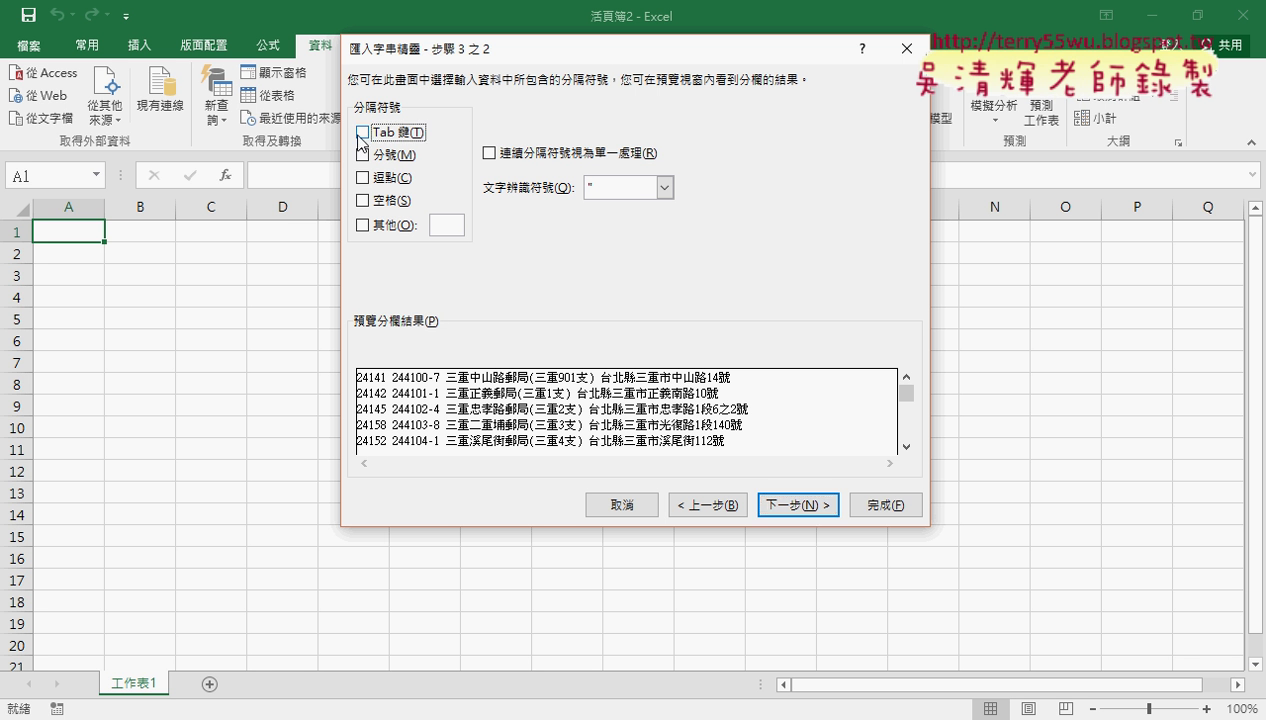
# Open 三重.txt in Notepad to inspect the separator between values, then close it.
pyautogui.moveTo(356, 700)
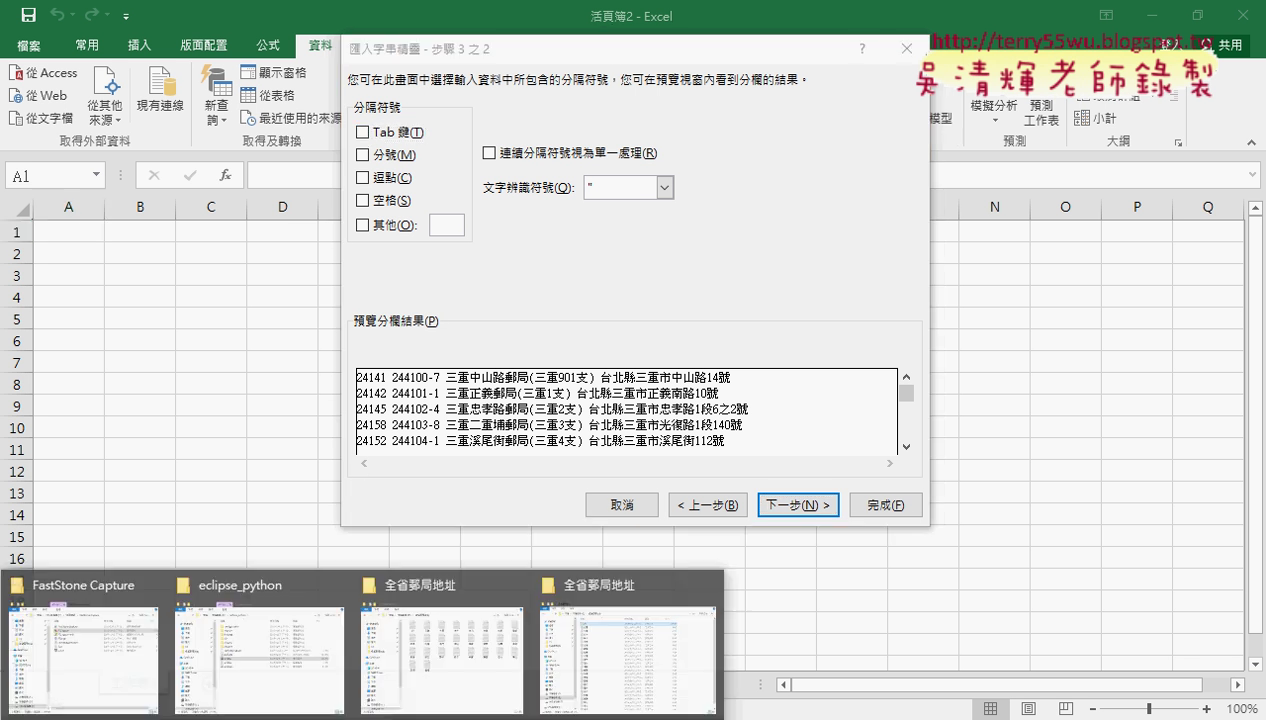
pyautogui.click(581, 652)
pyautogui.doubleClick(448, 155)
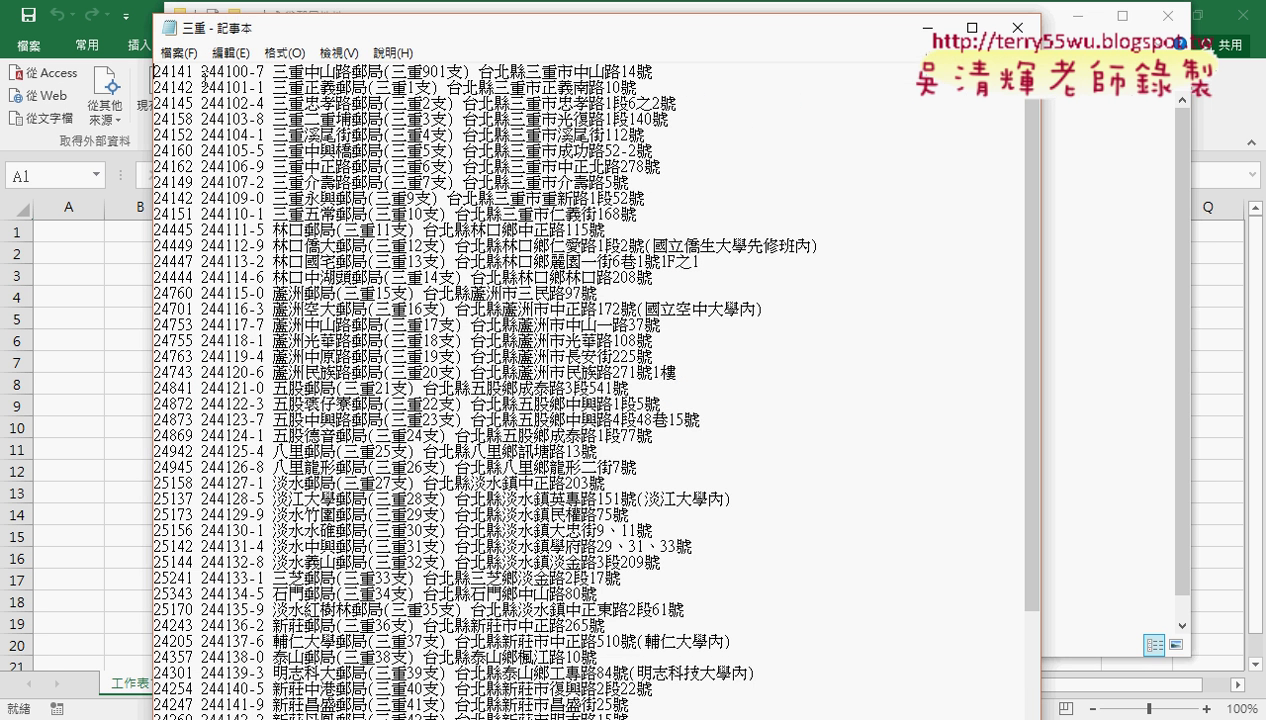
pyautogui.moveTo(193, 71); pyautogui.dragTo(204, 71)
pyautogui.click(1017, 34)
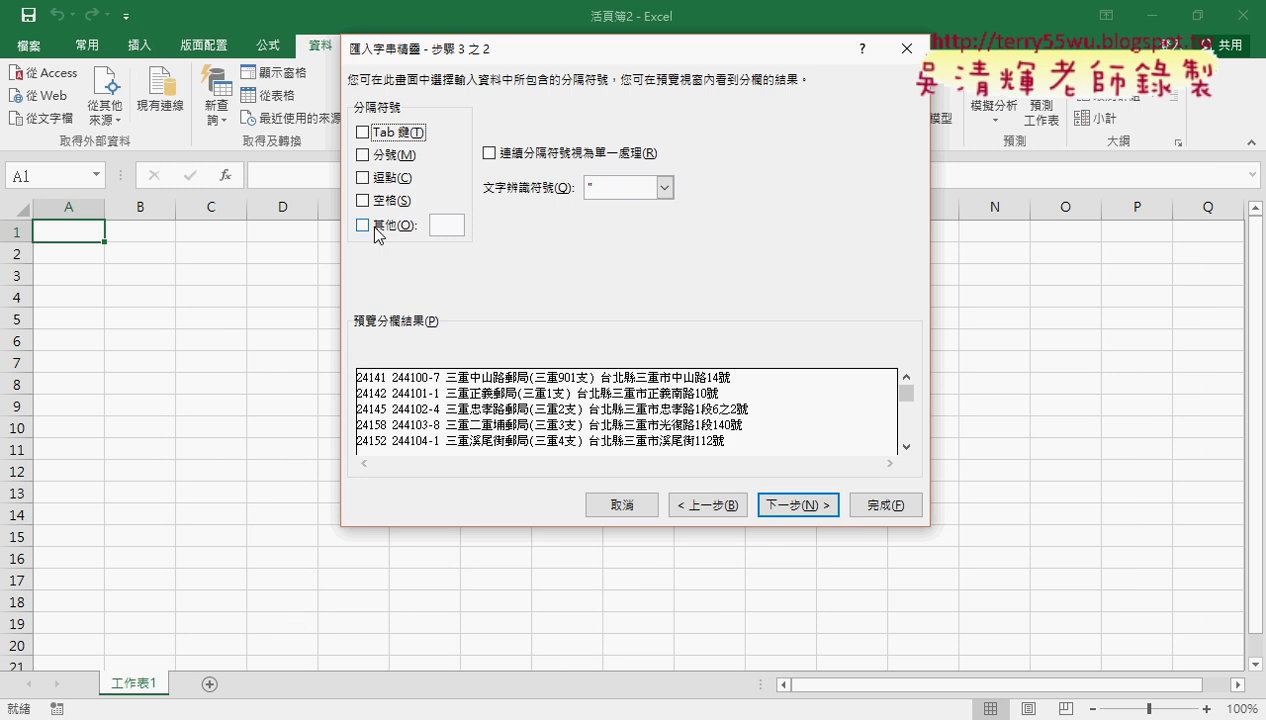
# Use Space as the delimiter and revisit step 1 to toggle the header-row option.
pyautogui.click(363, 201)
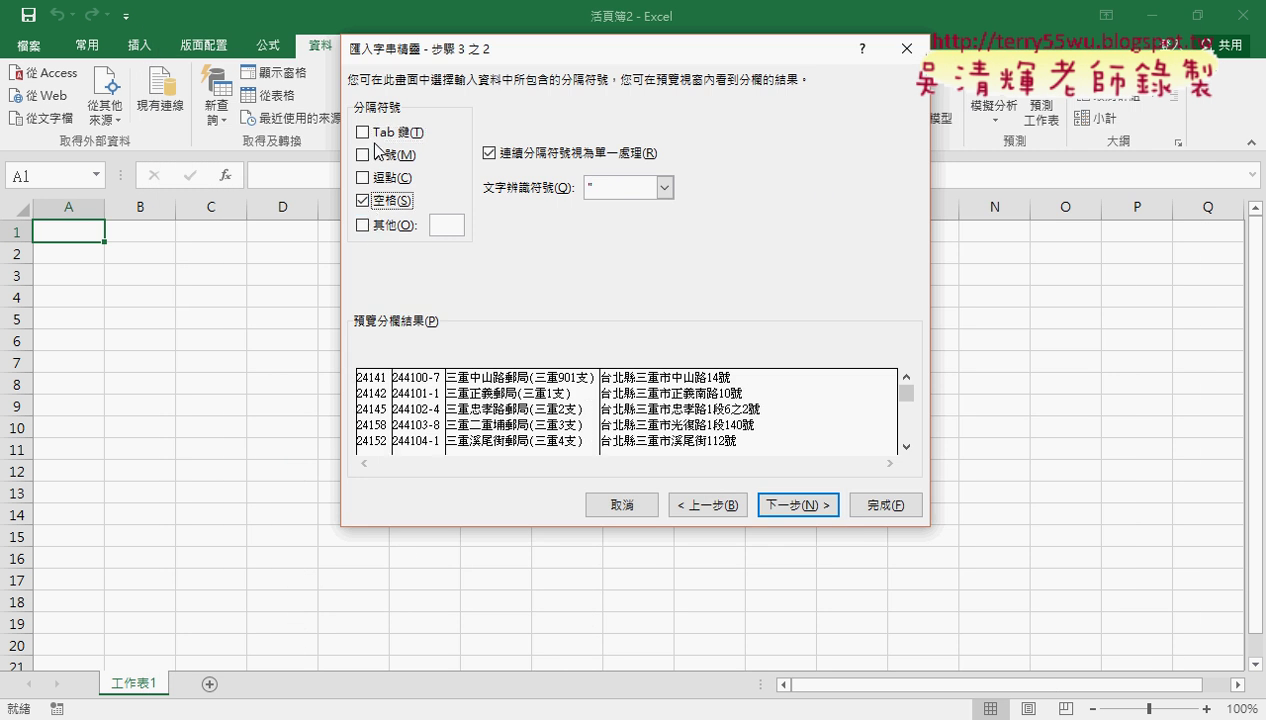
pyautogui.click(712, 508)
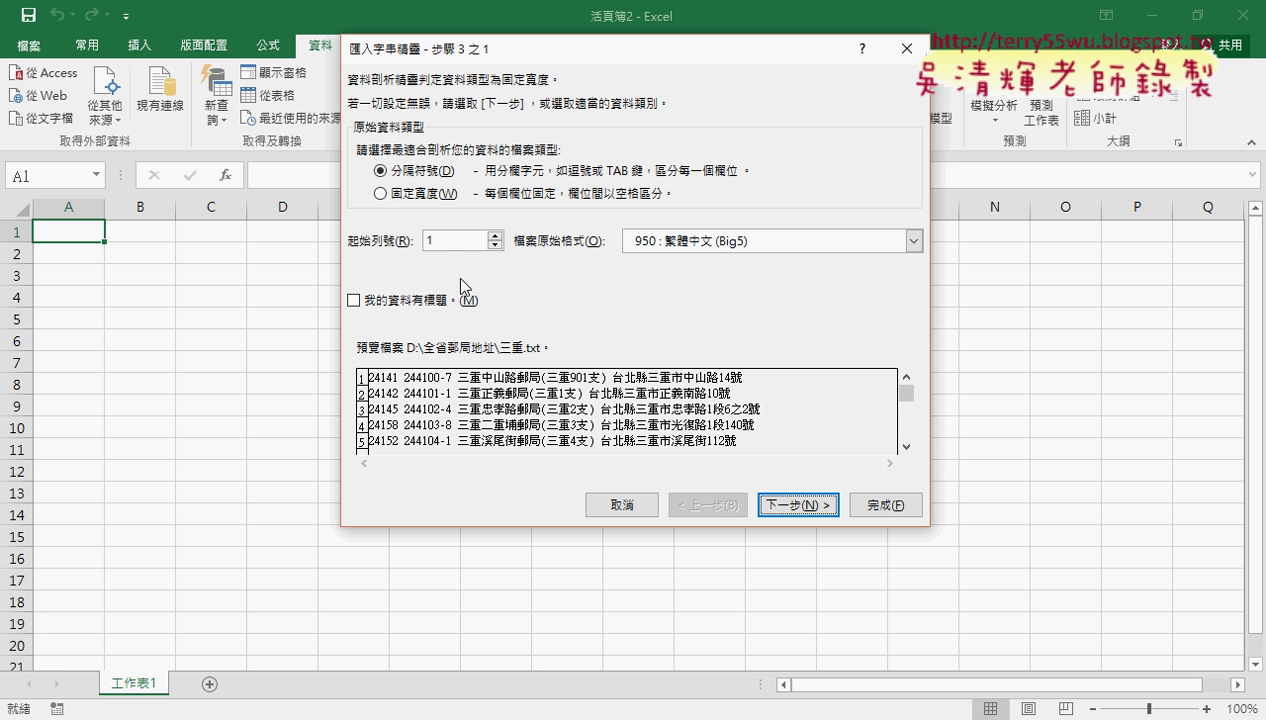
pyautogui.click(802, 513)
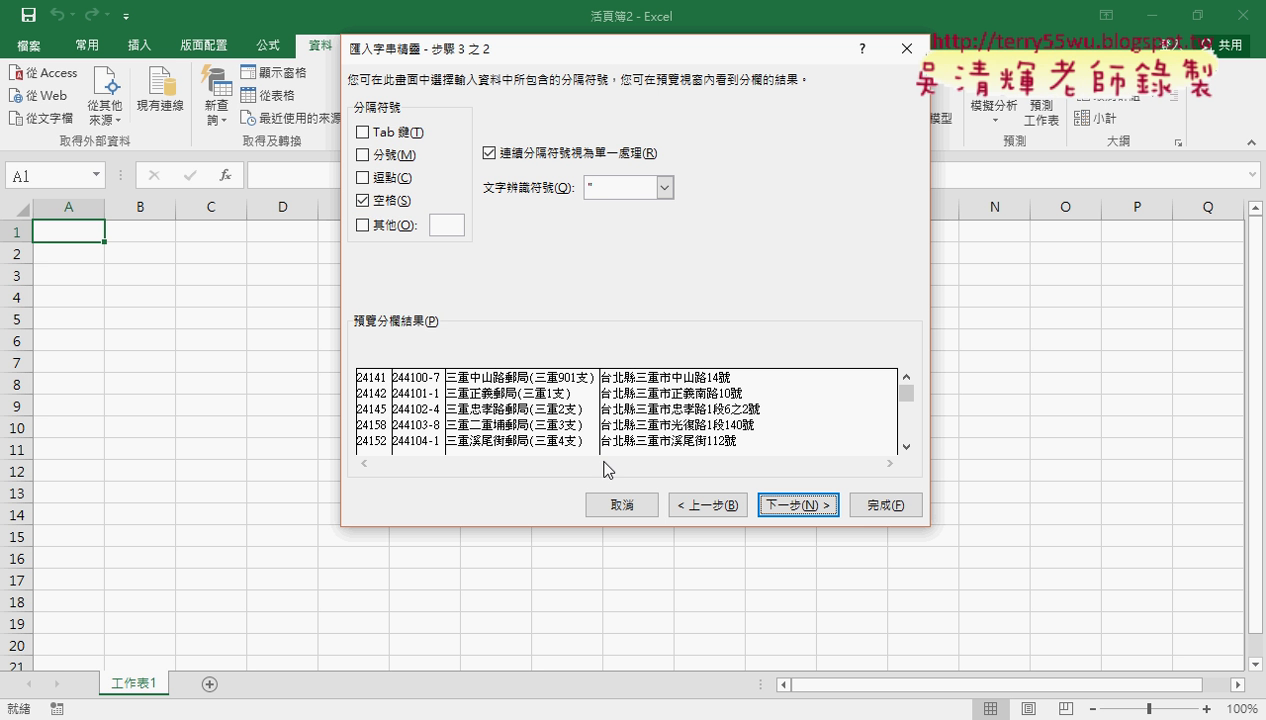
pyautogui.click(708, 506)
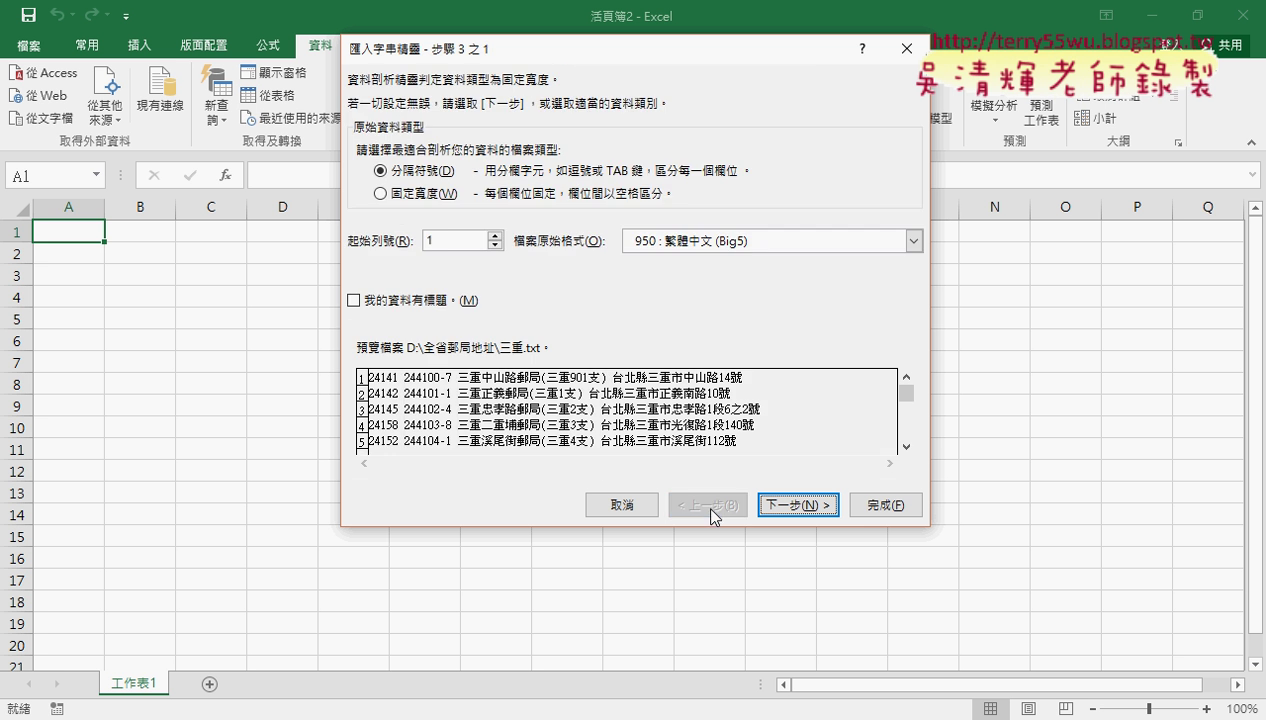
pyautogui.click(356, 302)
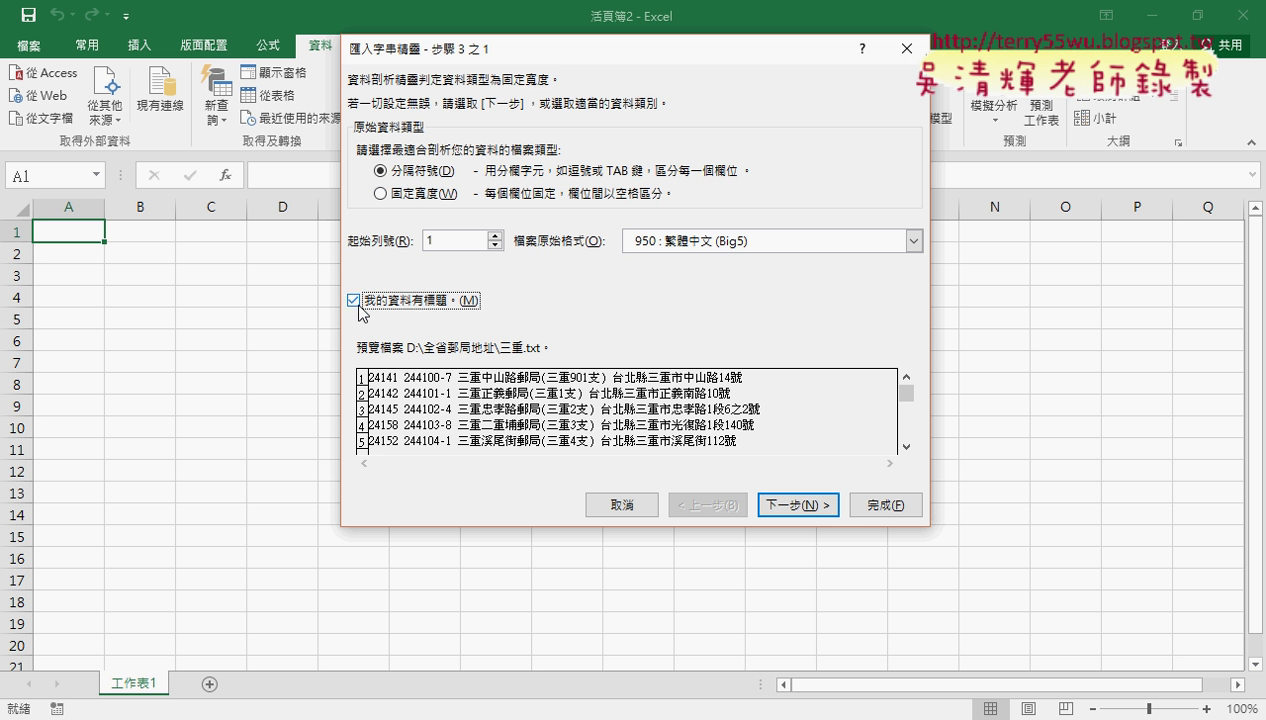
pyautogui.click(800, 504)
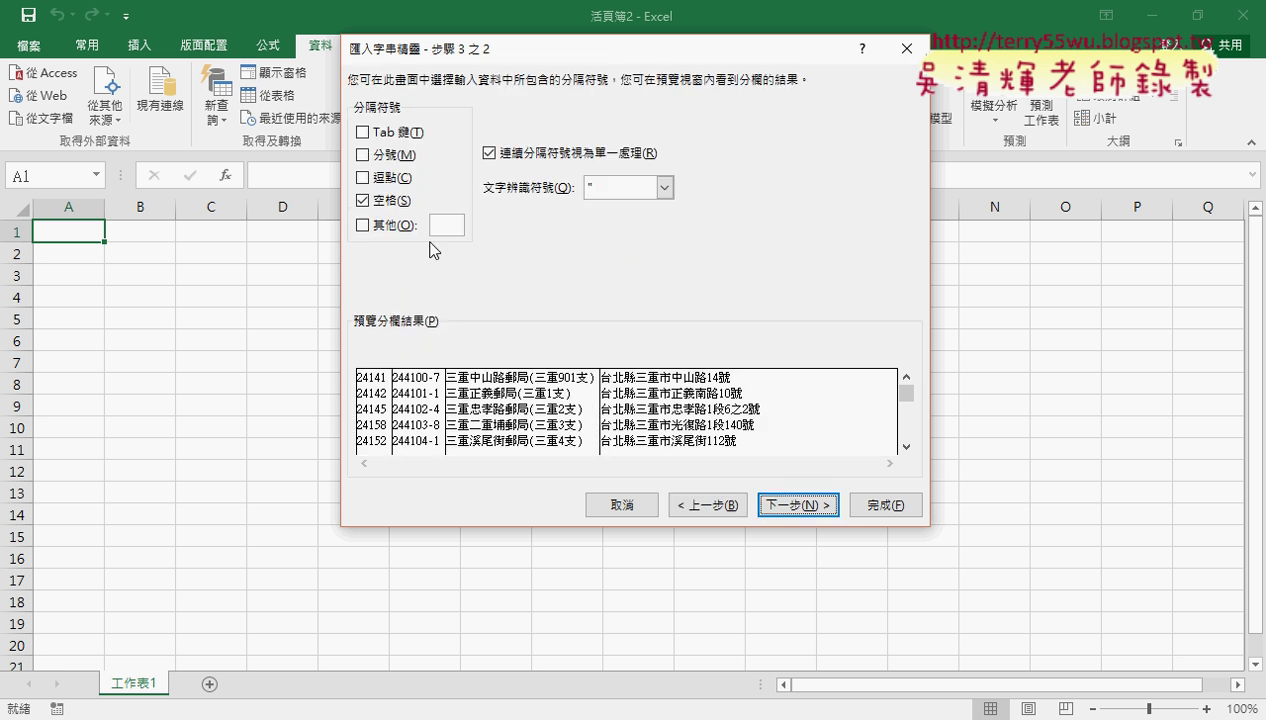
# Review the column formats in step 3 and finish, placing the data at =$A$1.
pyautogui.click(790, 508)
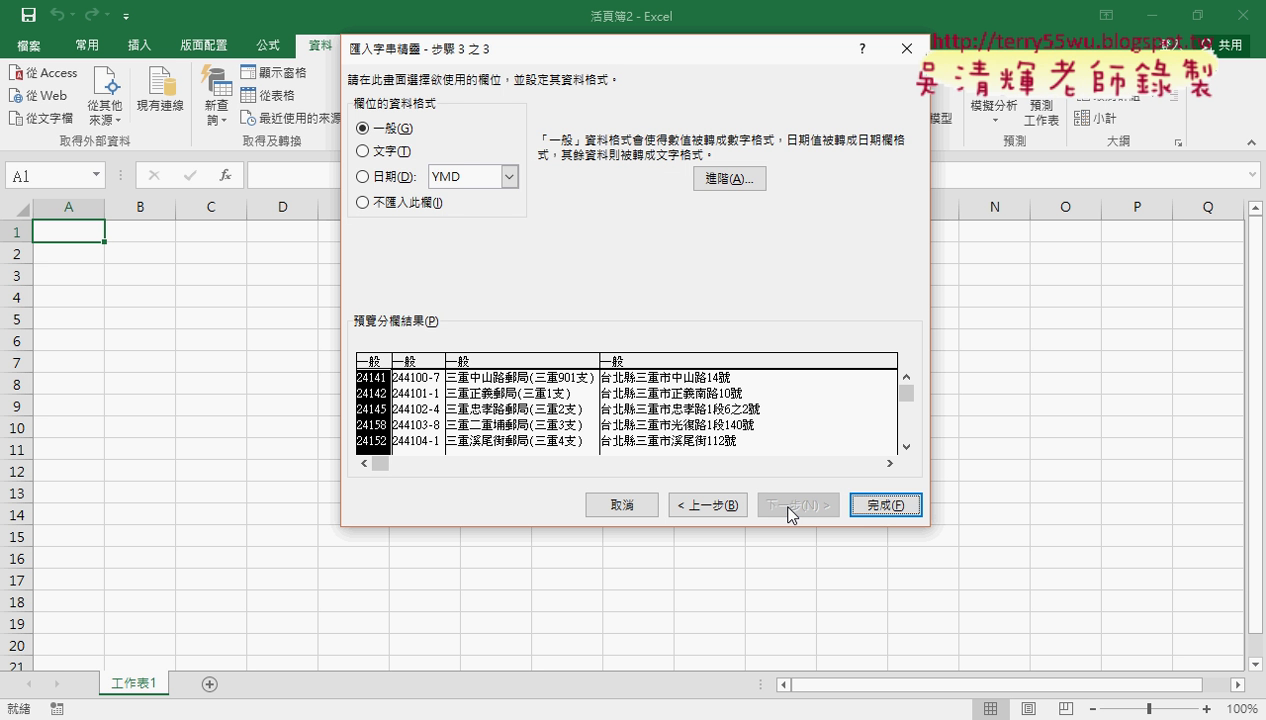
pyautogui.click(403, 400)
pyautogui.click(509, 412)
pyautogui.click(696, 413)
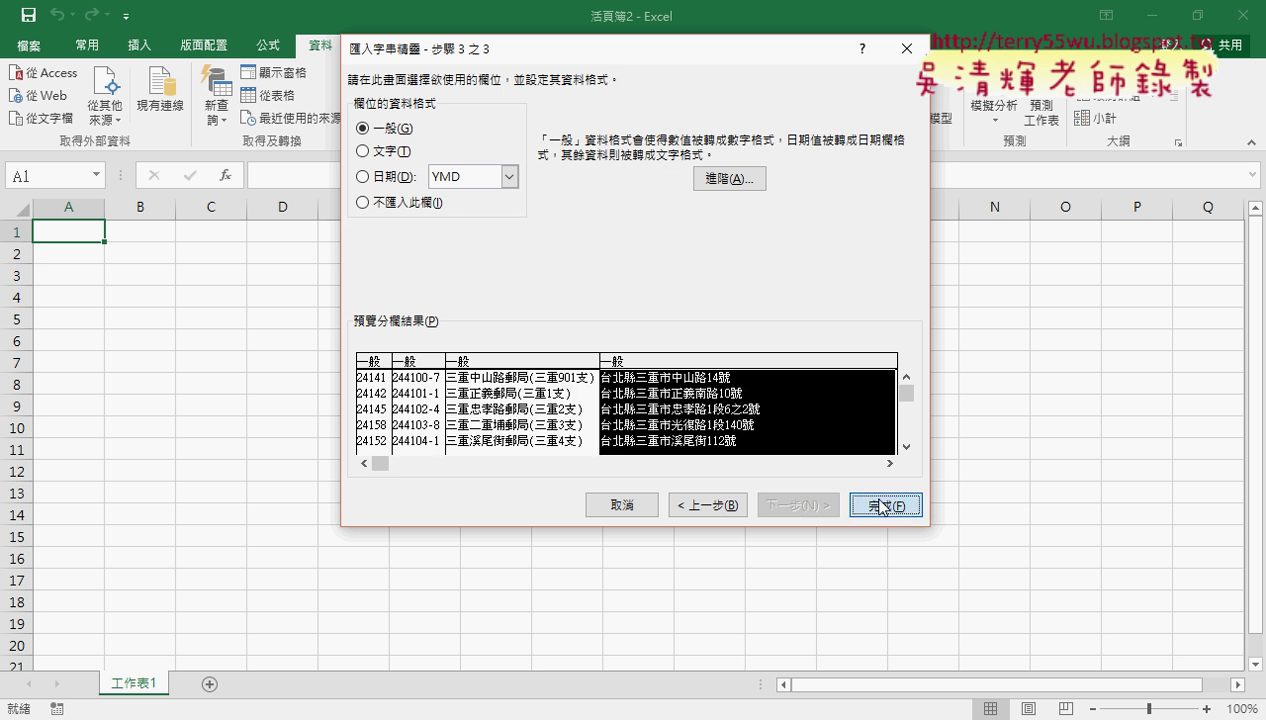
pyautogui.click(880, 506)
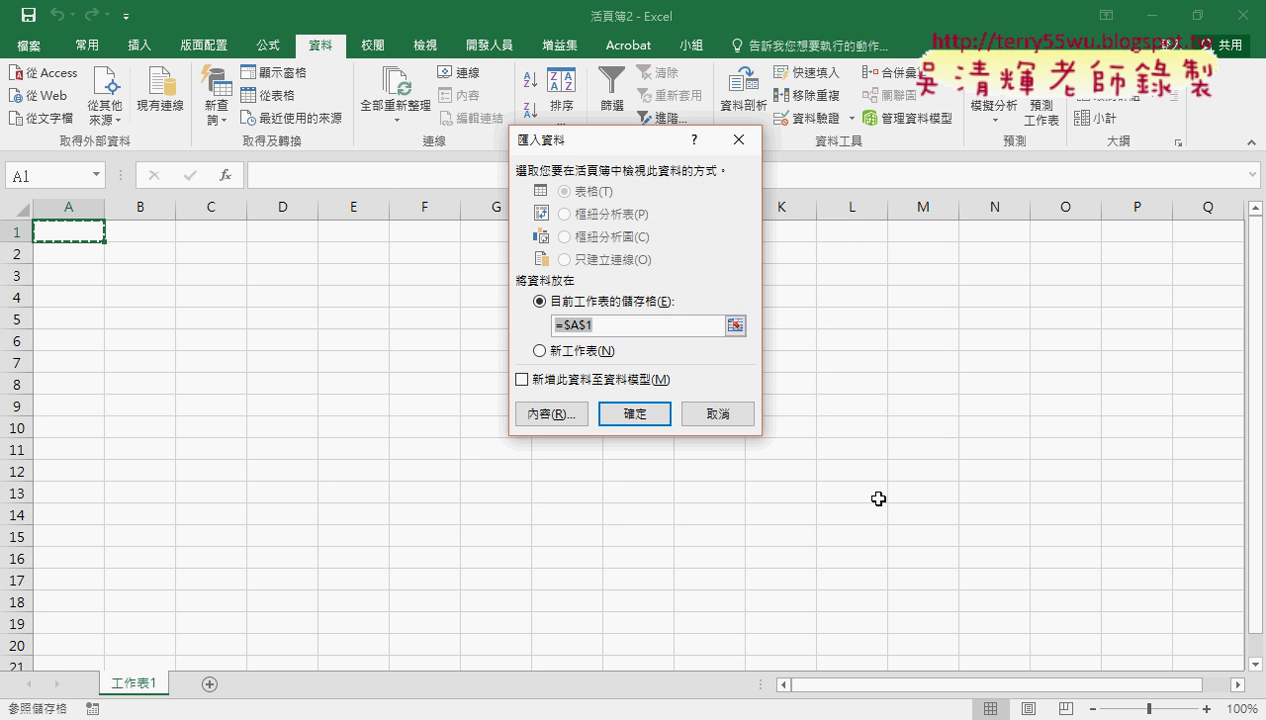
# Import the post-office data at A1 of 工作表1, then add a blank sheet 工作表2.
pyautogui.click(642, 414)
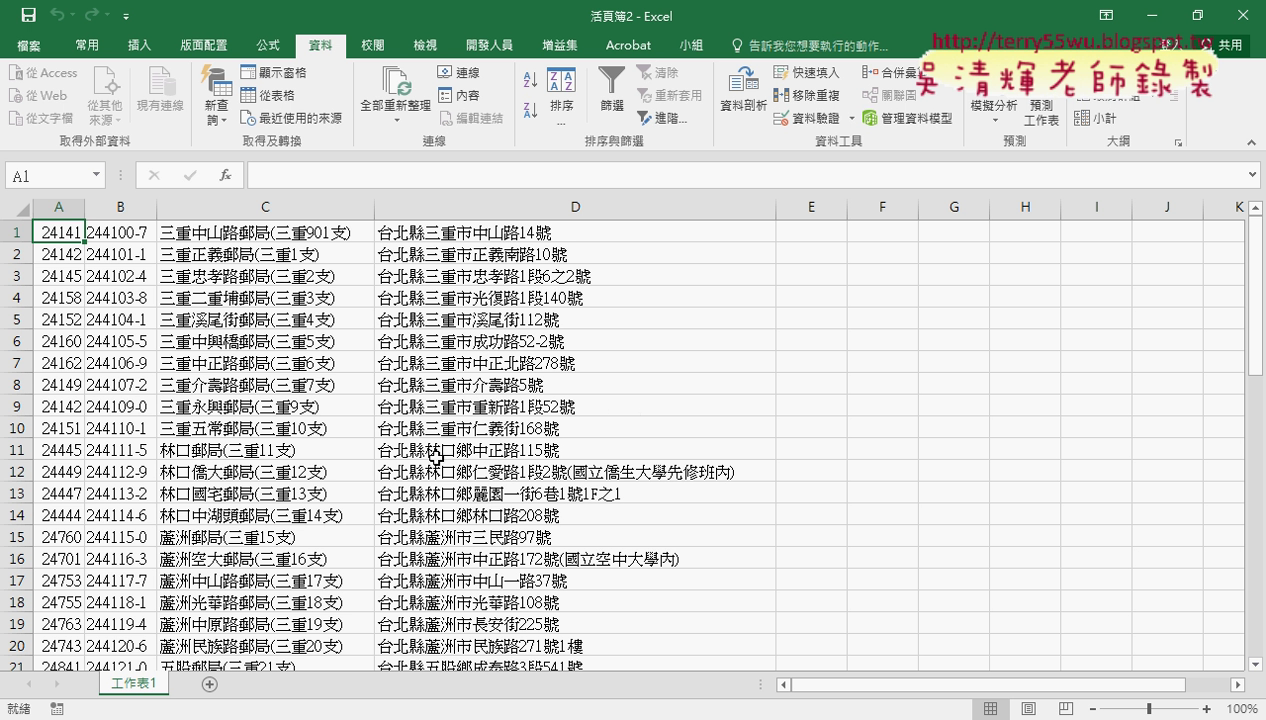
pyautogui.click(209, 685)
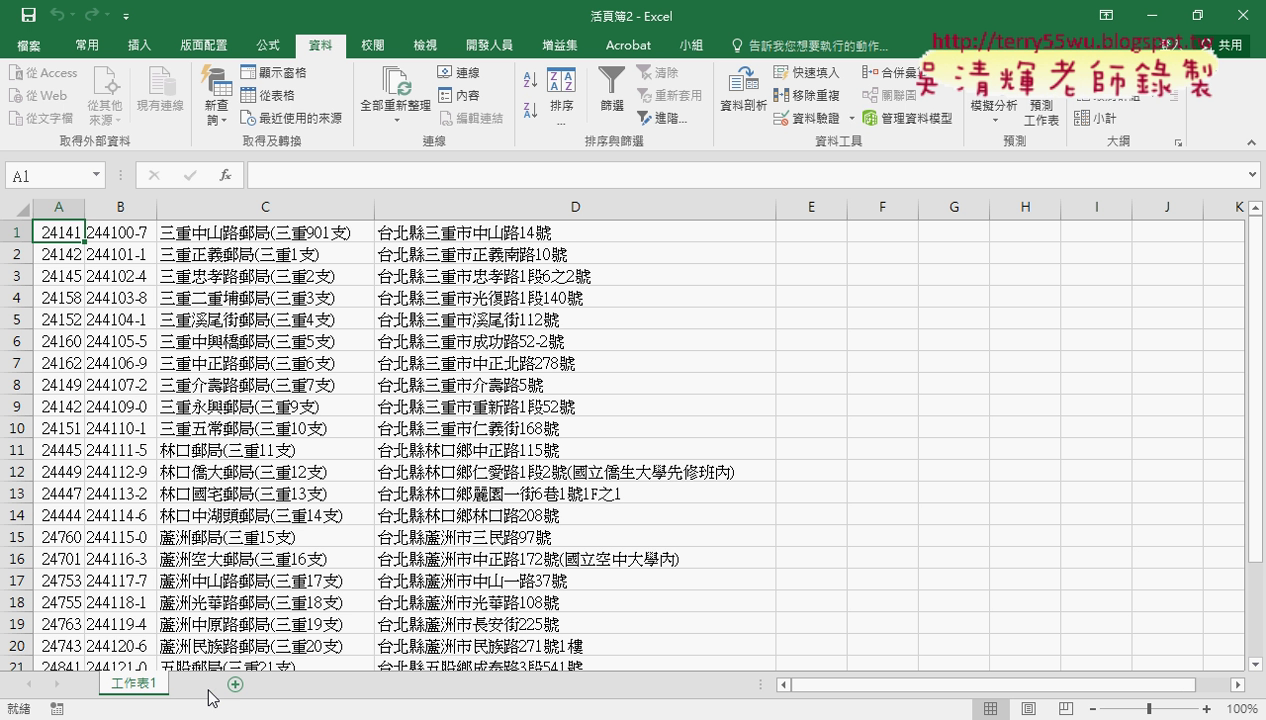
# Start recording a macro named 匯入文字檔, stored in the current workbook.
pyautogui.click(489, 45)
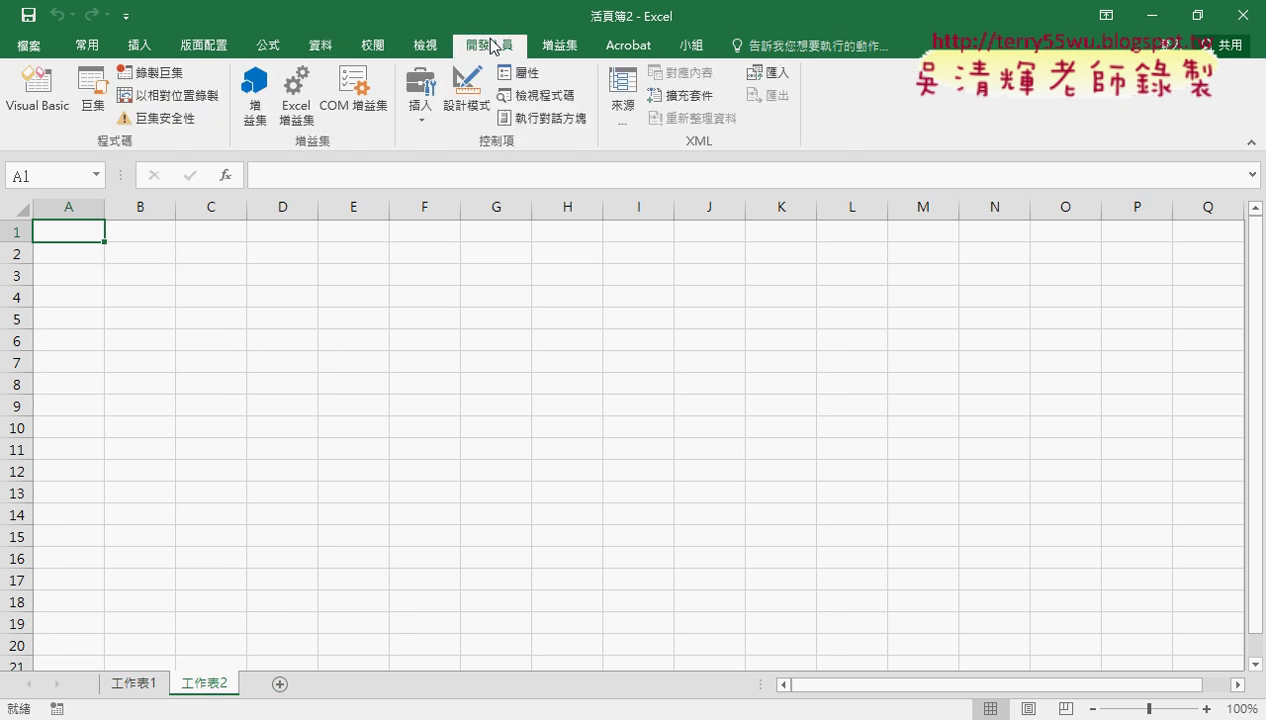
pyautogui.click(157, 80)
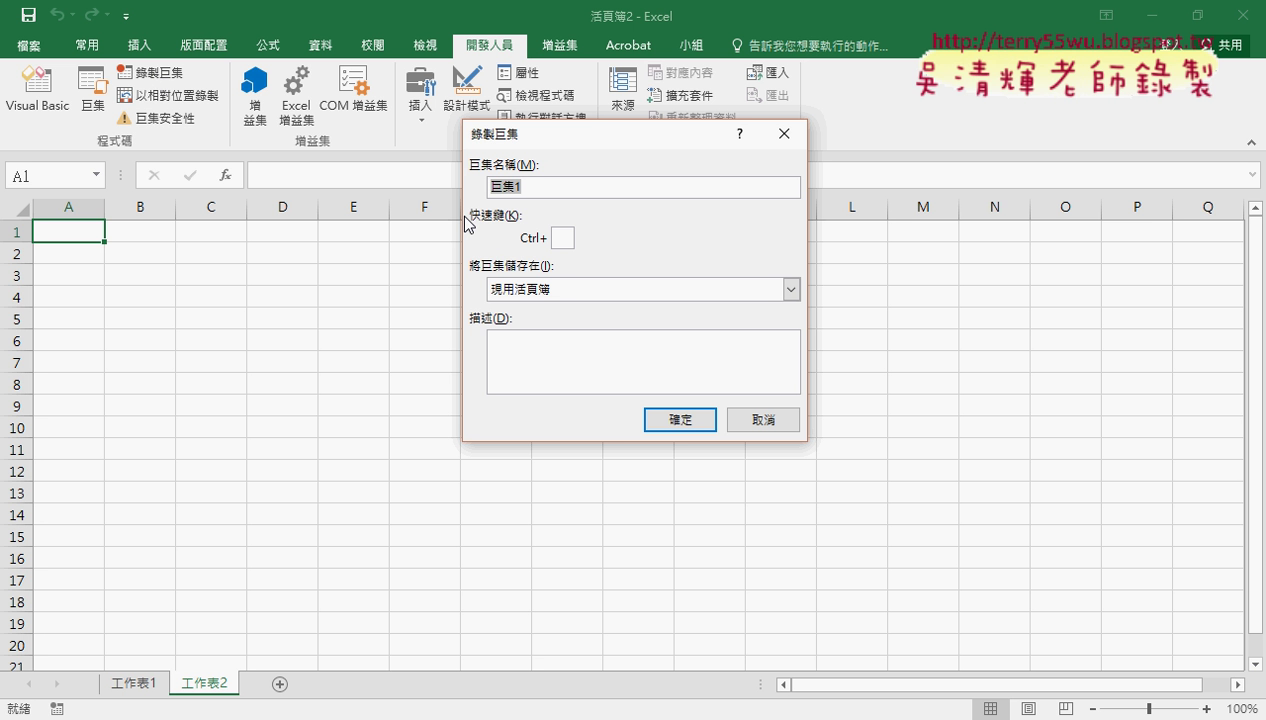
pyautogui.rightClick(523, 190)
pyautogui.click(560, 246)
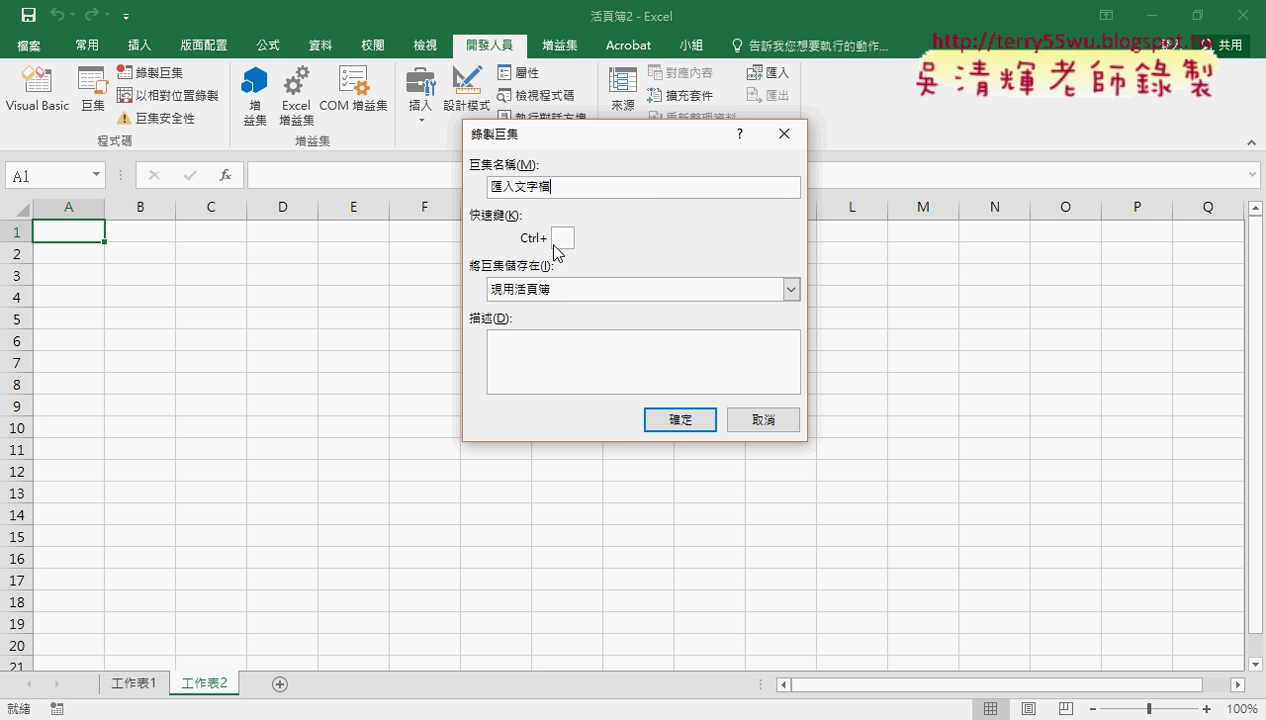
pyautogui.click(676, 423)
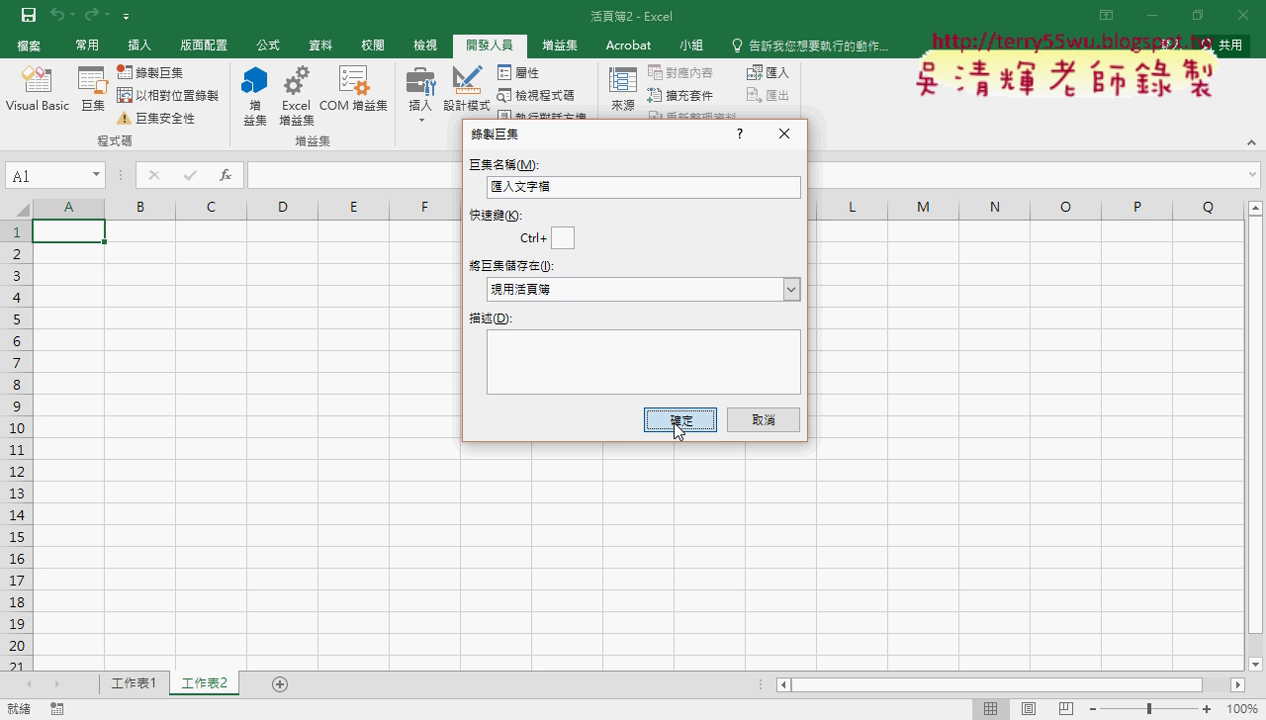
pyautogui.click(674, 421)
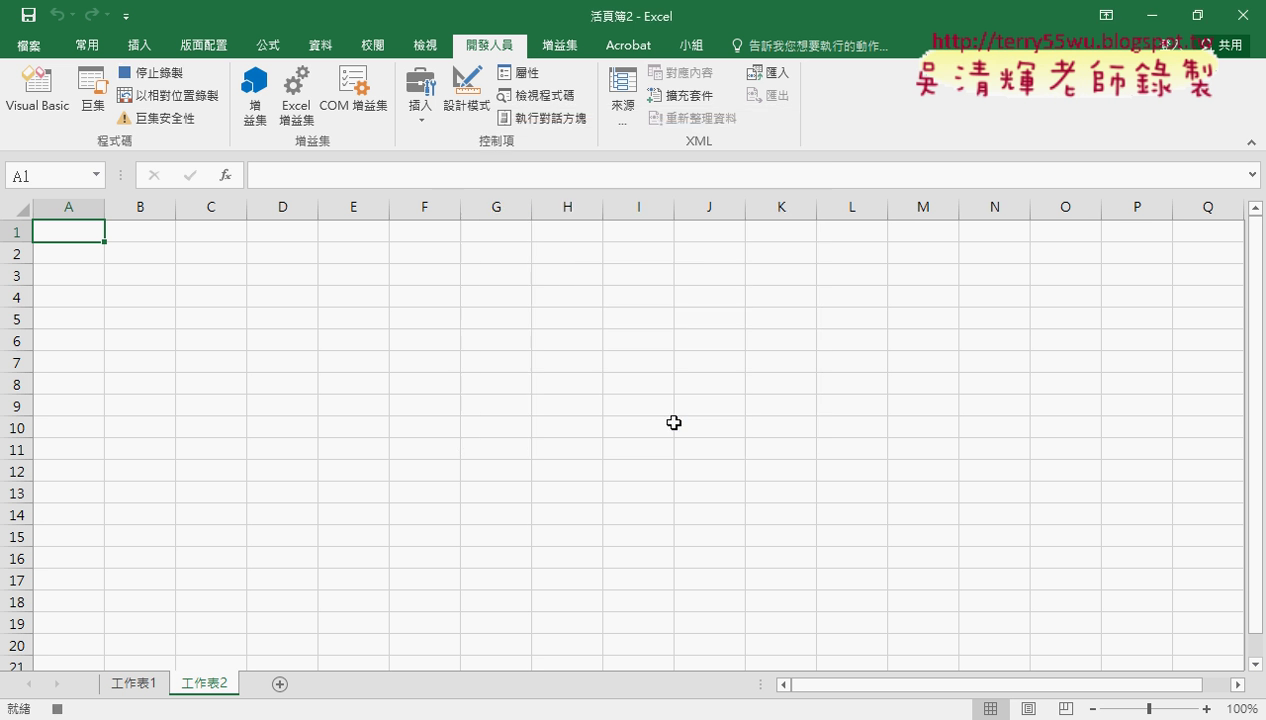
# Choose 三重.txt as the text file to import from the Data tab.
pyautogui.click(329, 55)
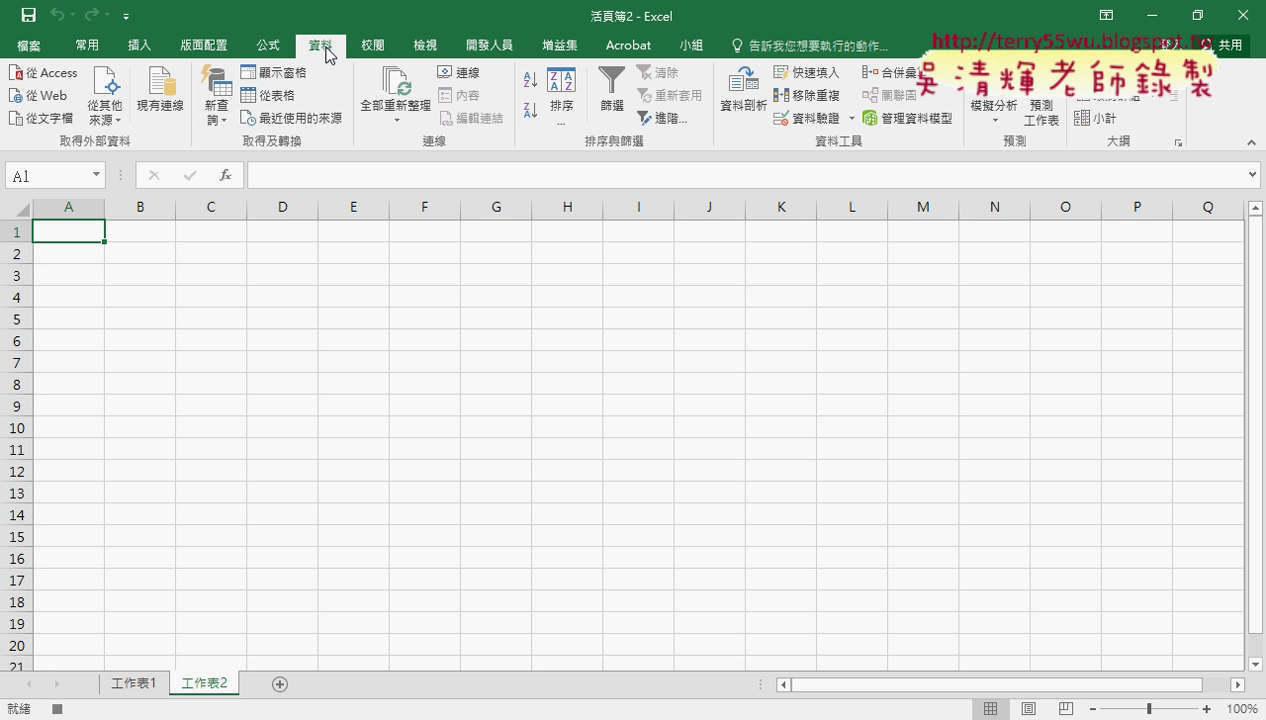
pyautogui.click(49, 120)
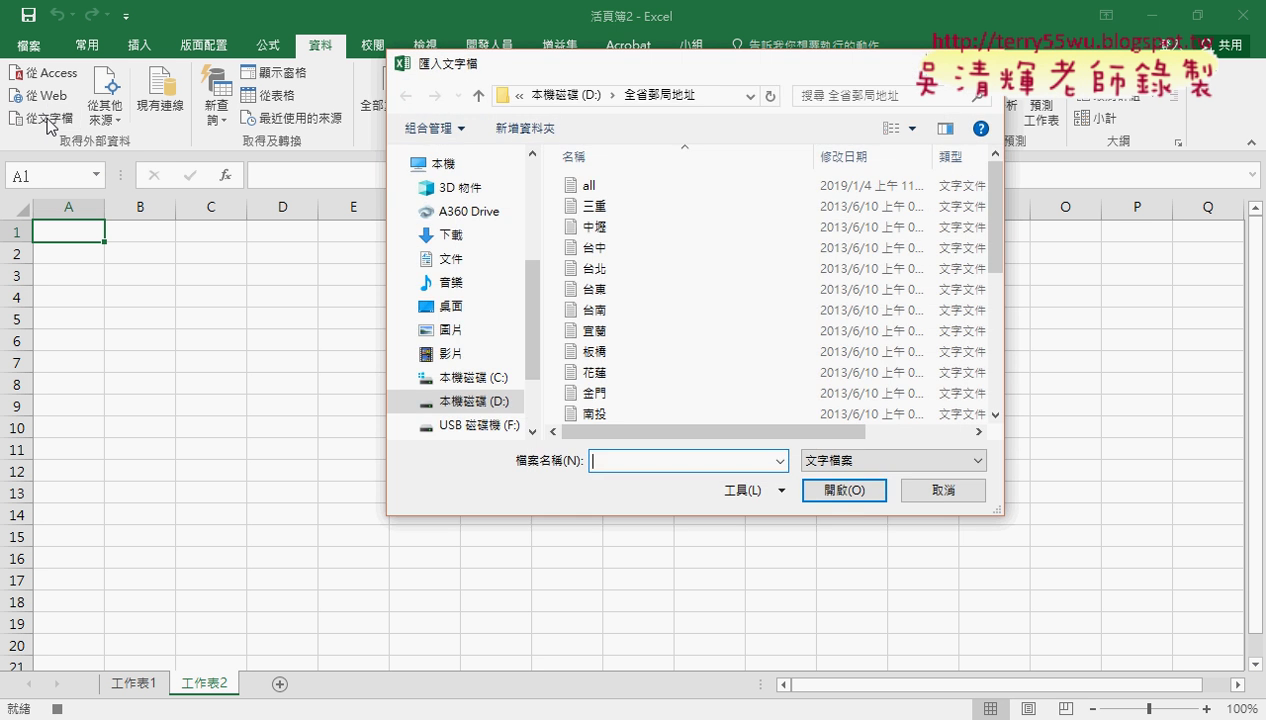
pyautogui.click(594, 208)
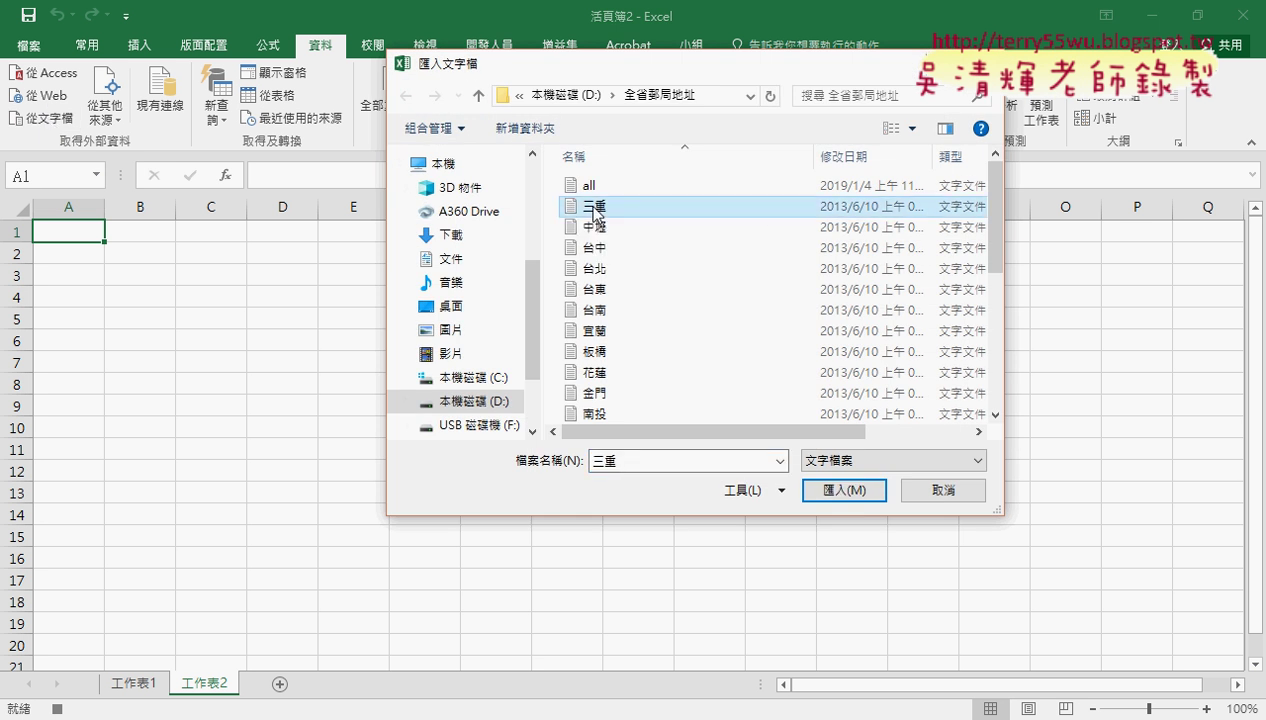
pyautogui.click(850, 492)
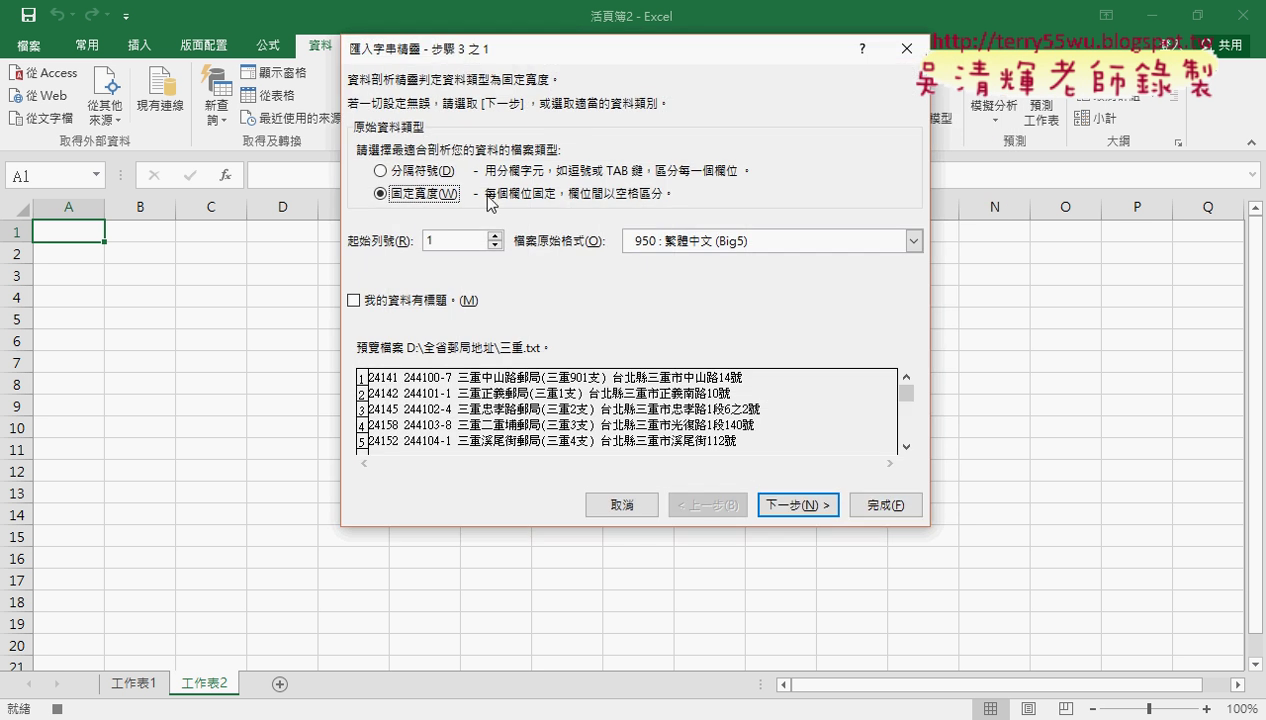
# Import it as delimited text split on spaces instead of tabs, placed at =$A$1.
pyautogui.click(410, 175)
pyautogui.click(800, 504)
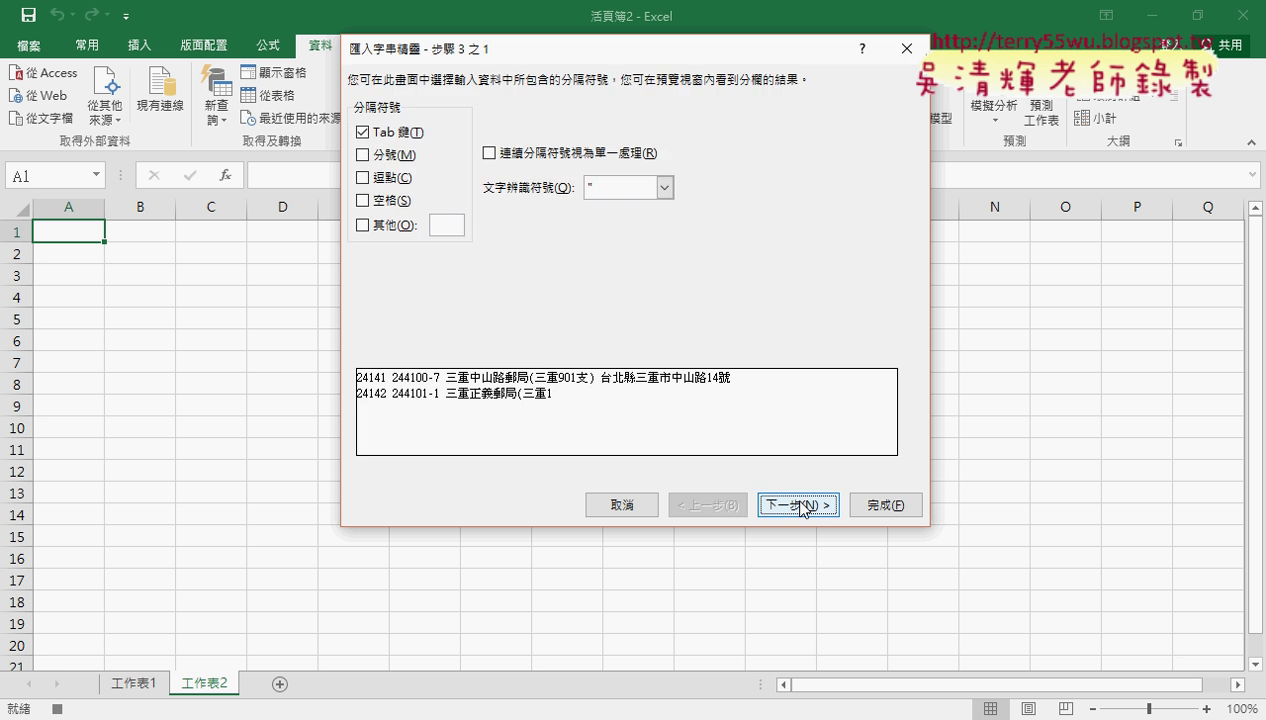
pyautogui.click(362, 200)
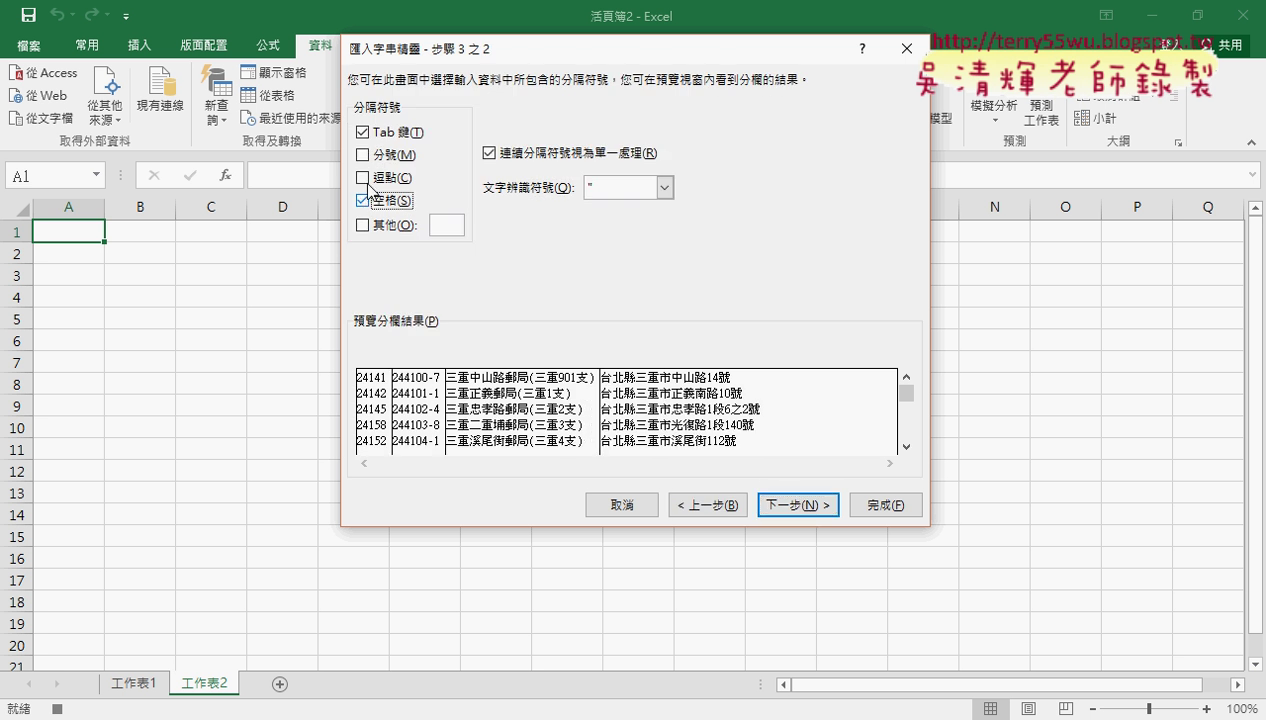
pyautogui.click(362, 132)
pyautogui.click(796, 510)
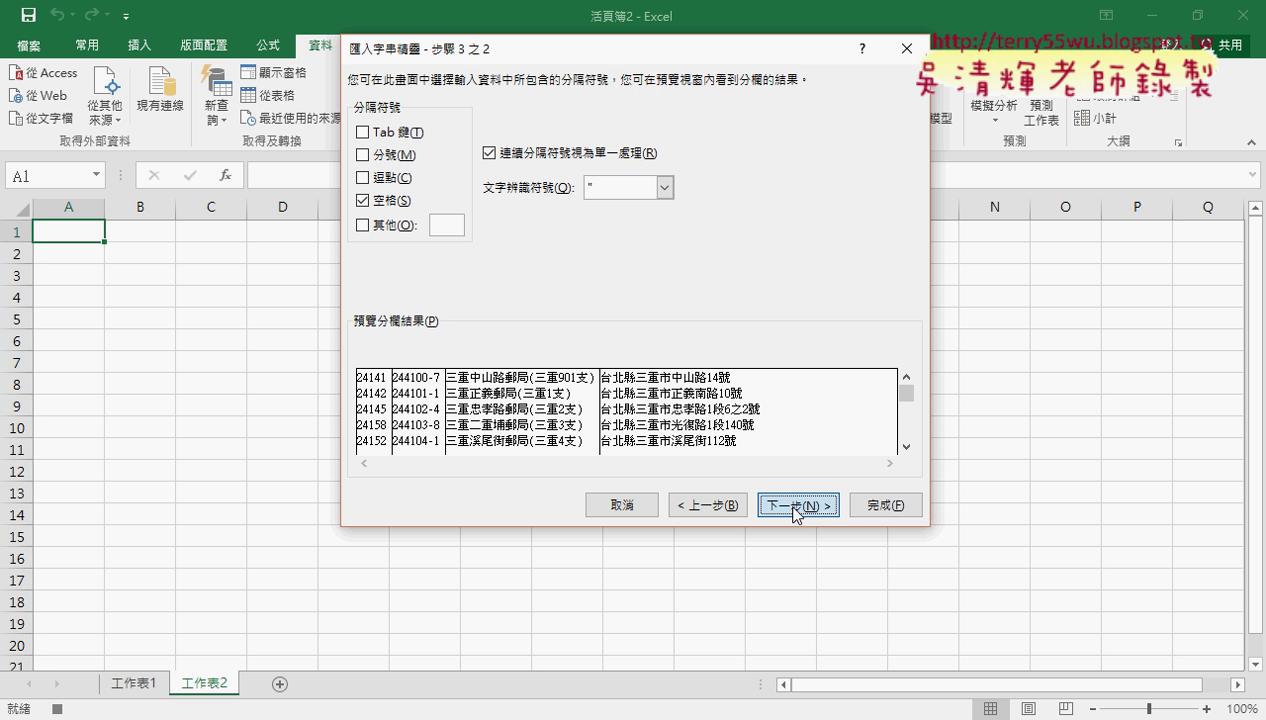
pyautogui.click(883, 507)
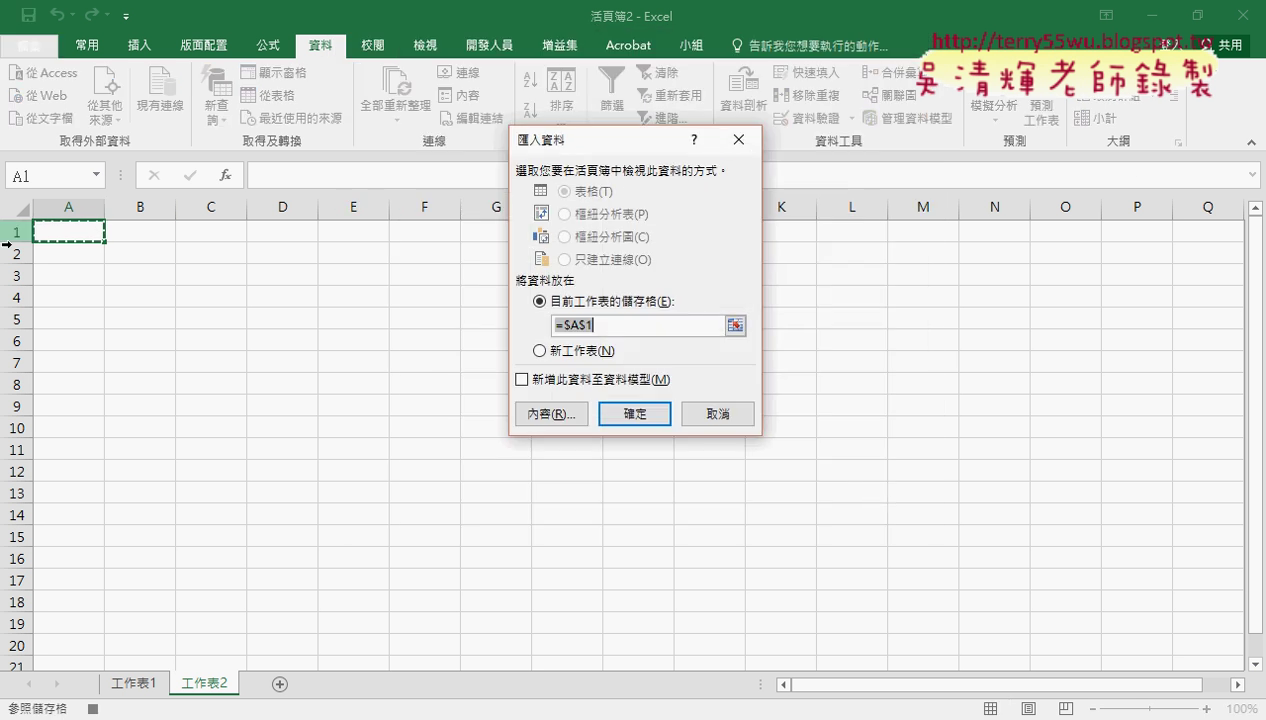
pyautogui.click(633, 415)
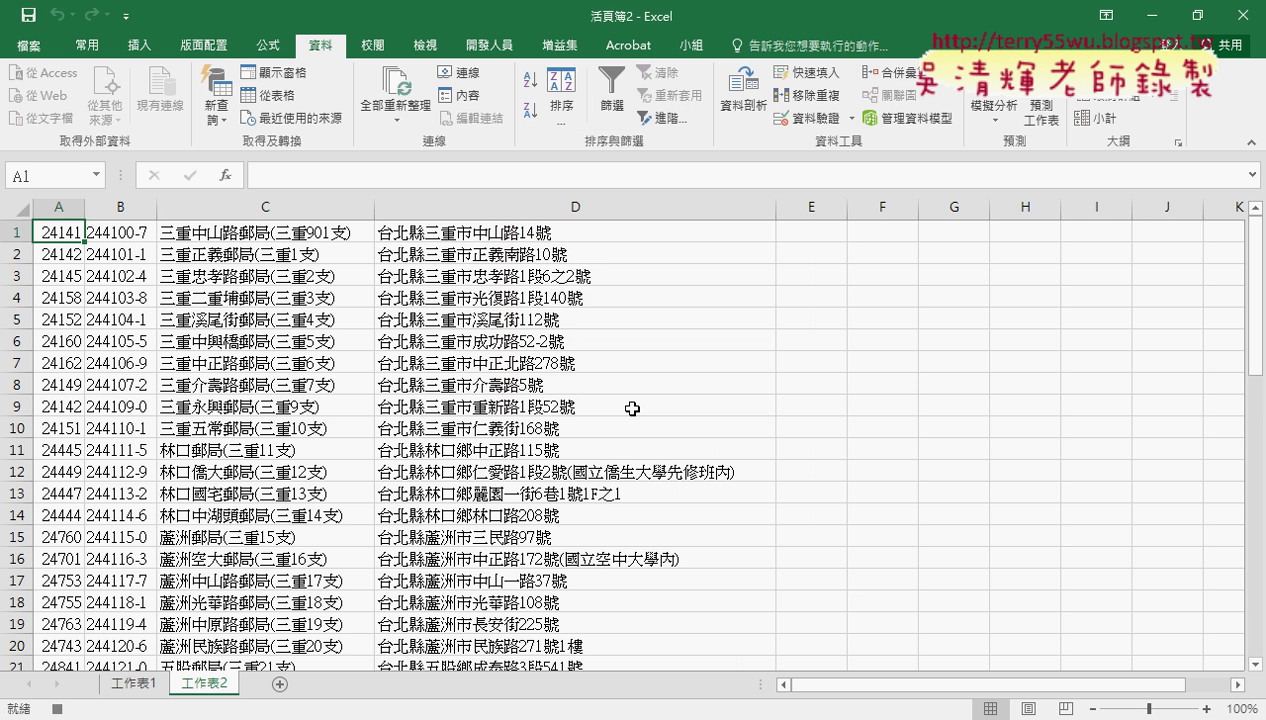
# Stop recording and select the 匯入文字檔 macro in the Macros list.
pyautogui.click(492, 50)
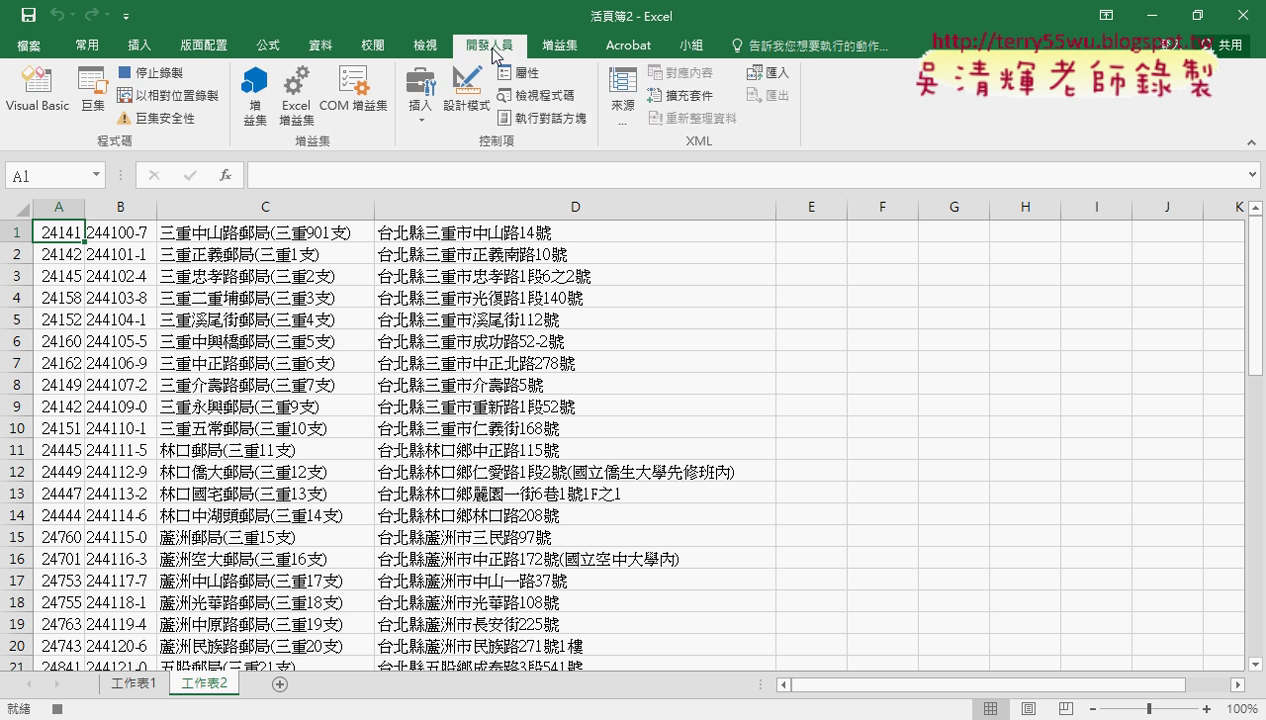
pyautogui.click(177, 75)
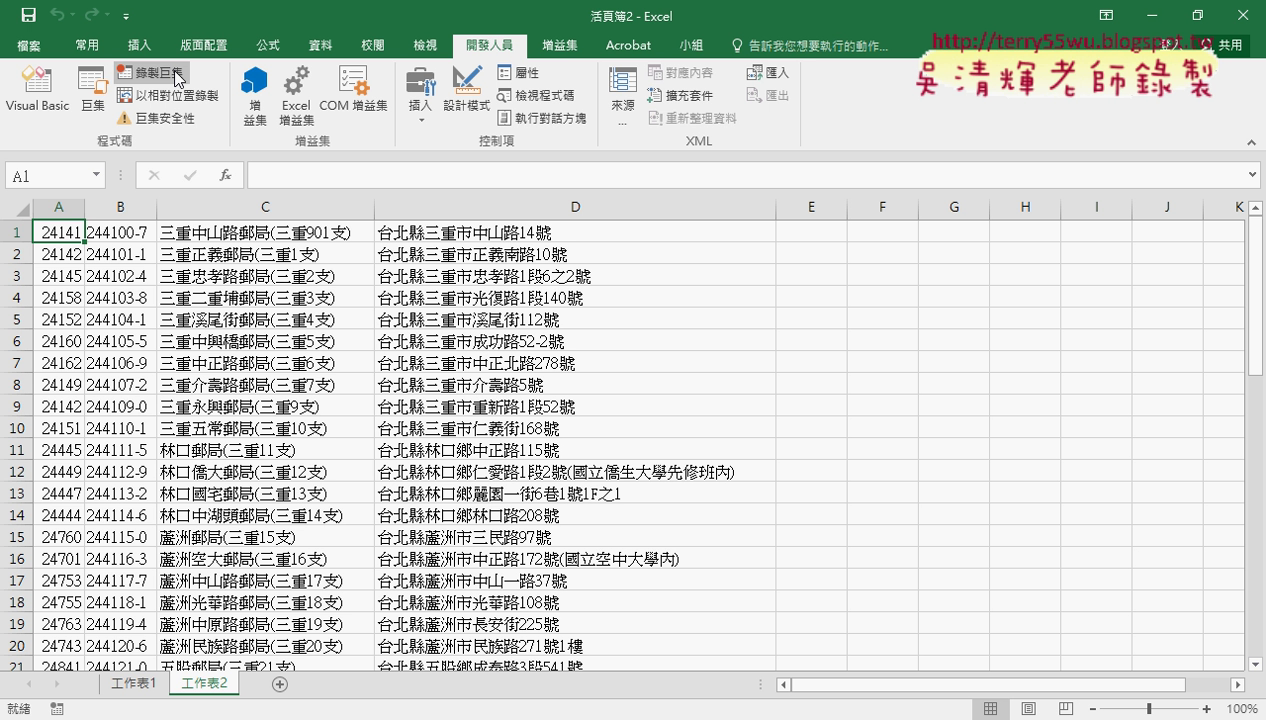
pyautogui.click(92, 95)
pyautogui.click(490, 181)
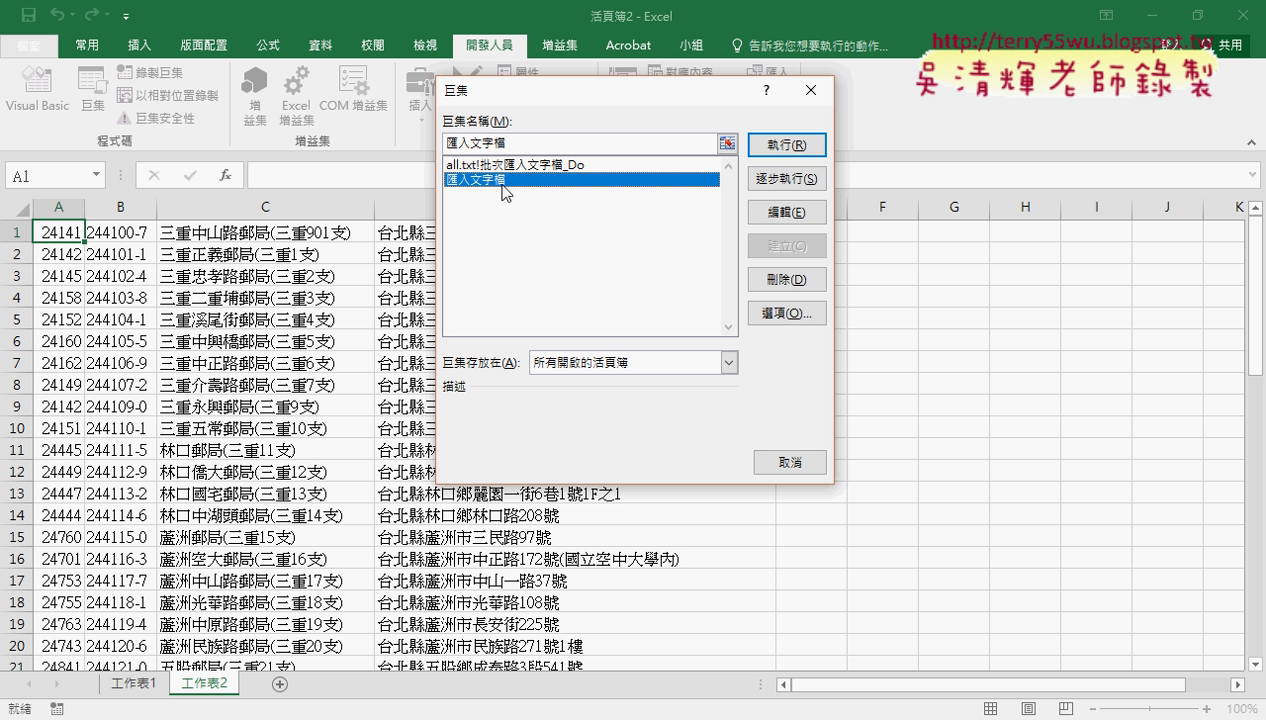
# Open the 匯入文字檔 code and widen the Project pane to show Module1.
pyautogui.click(770, 212)
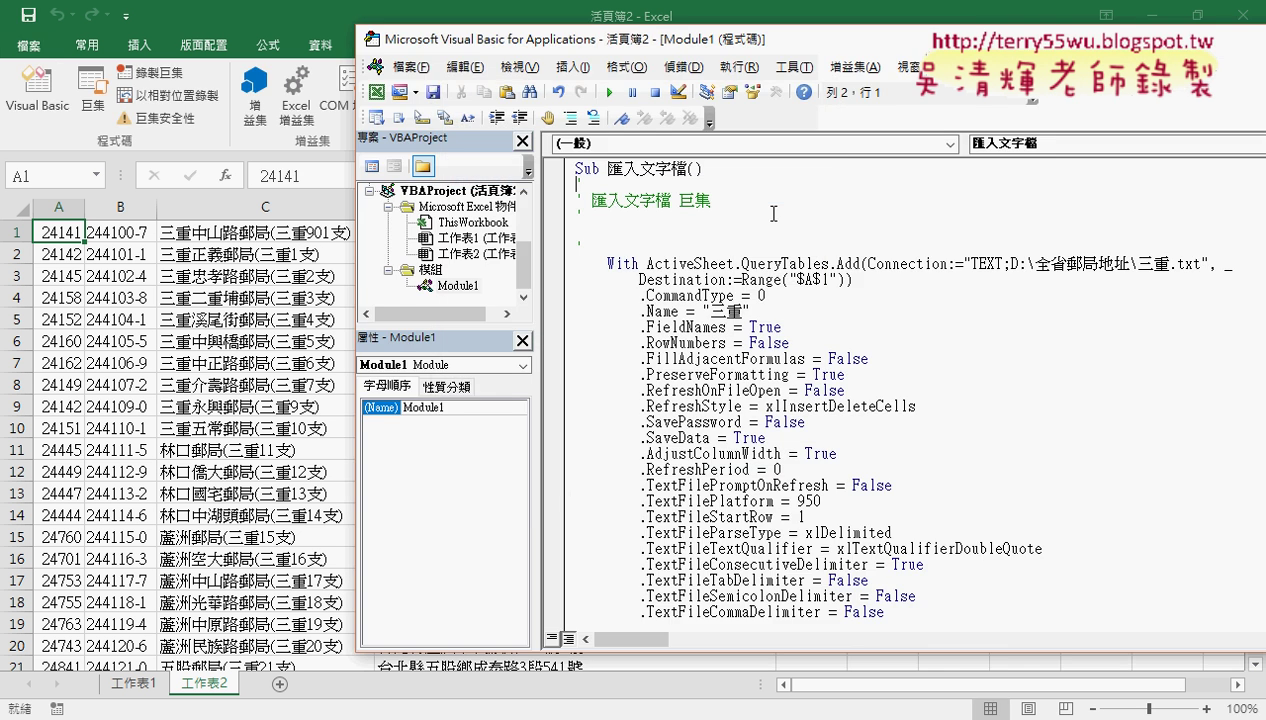
pyautogui.moveTo(634, 28); pyautogui.dragTo(589, 25)
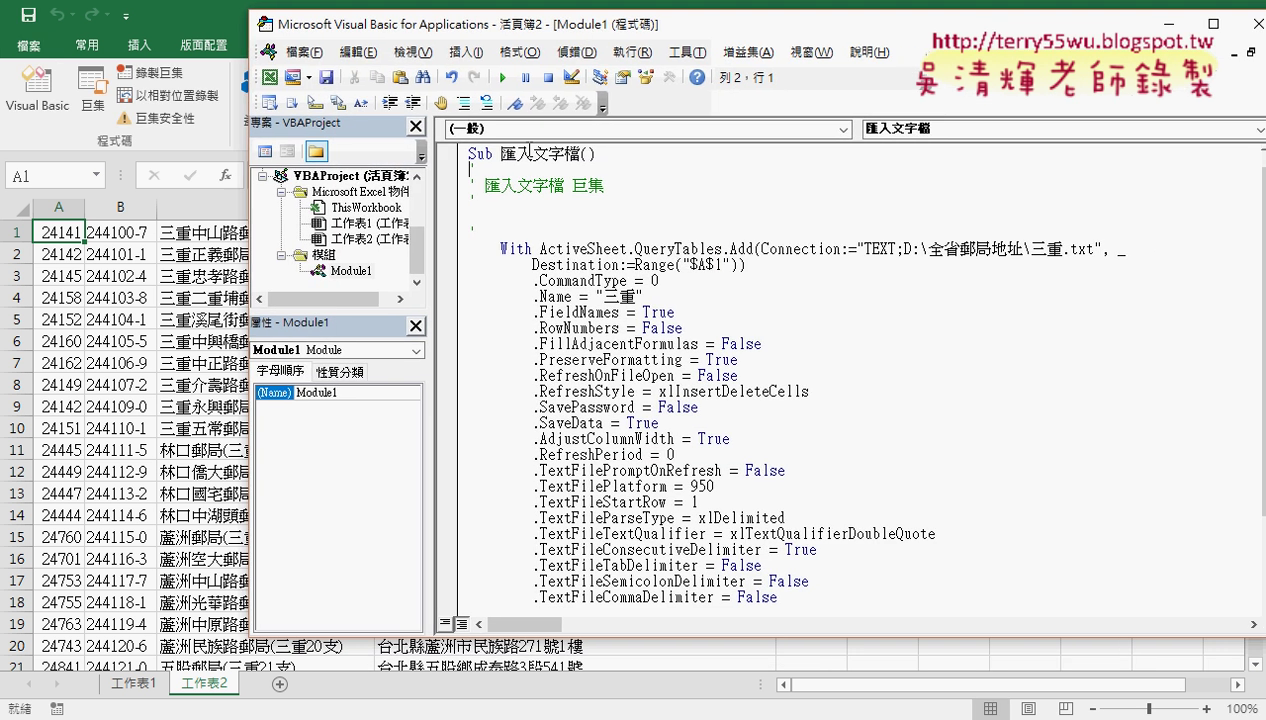
pyautogui.moveTo(430, 217); pyautogui.dragTo(497, 217)
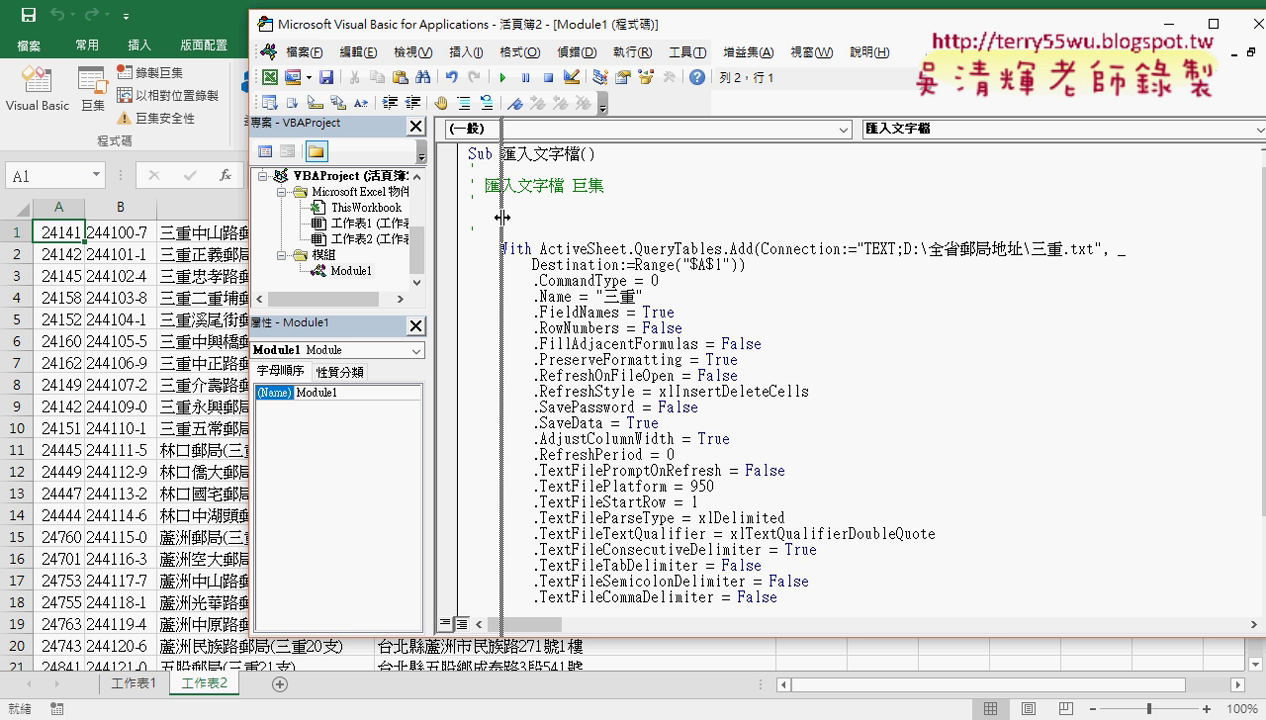
pyautogui.click(352, 287)
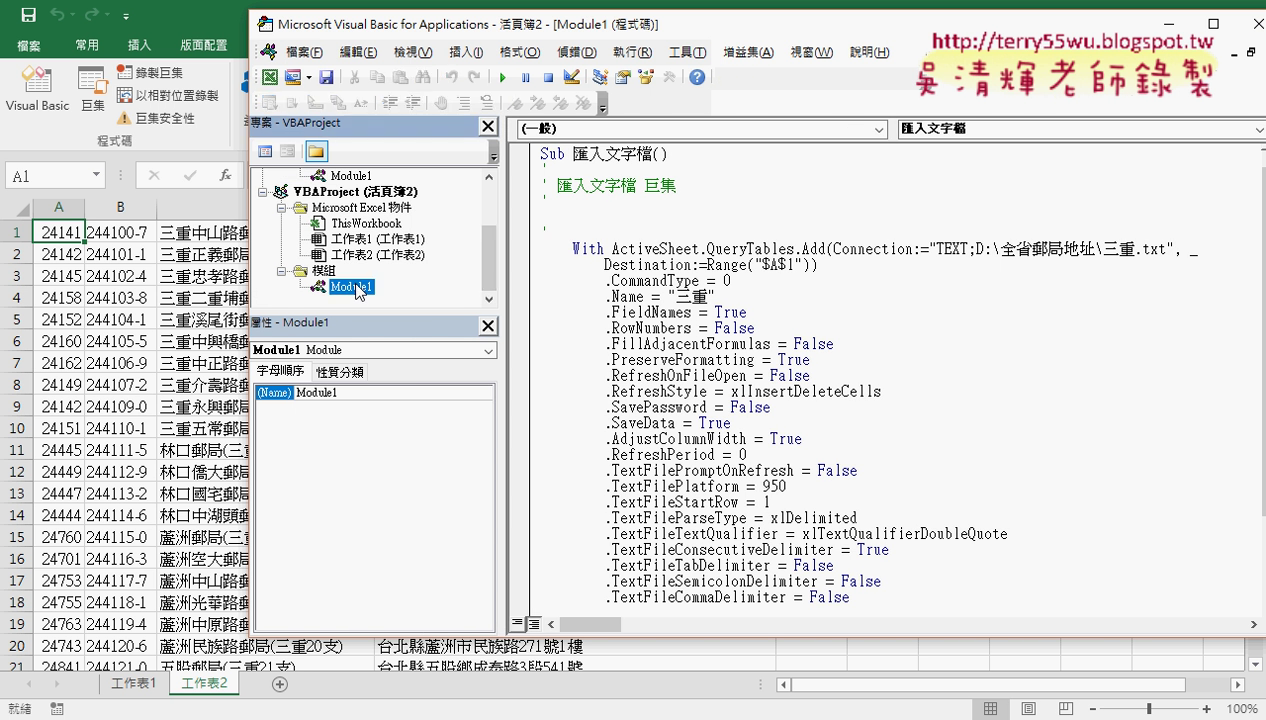
pyautogui.moveTo(357, 290); pyautogui.dragTo(370, 298)
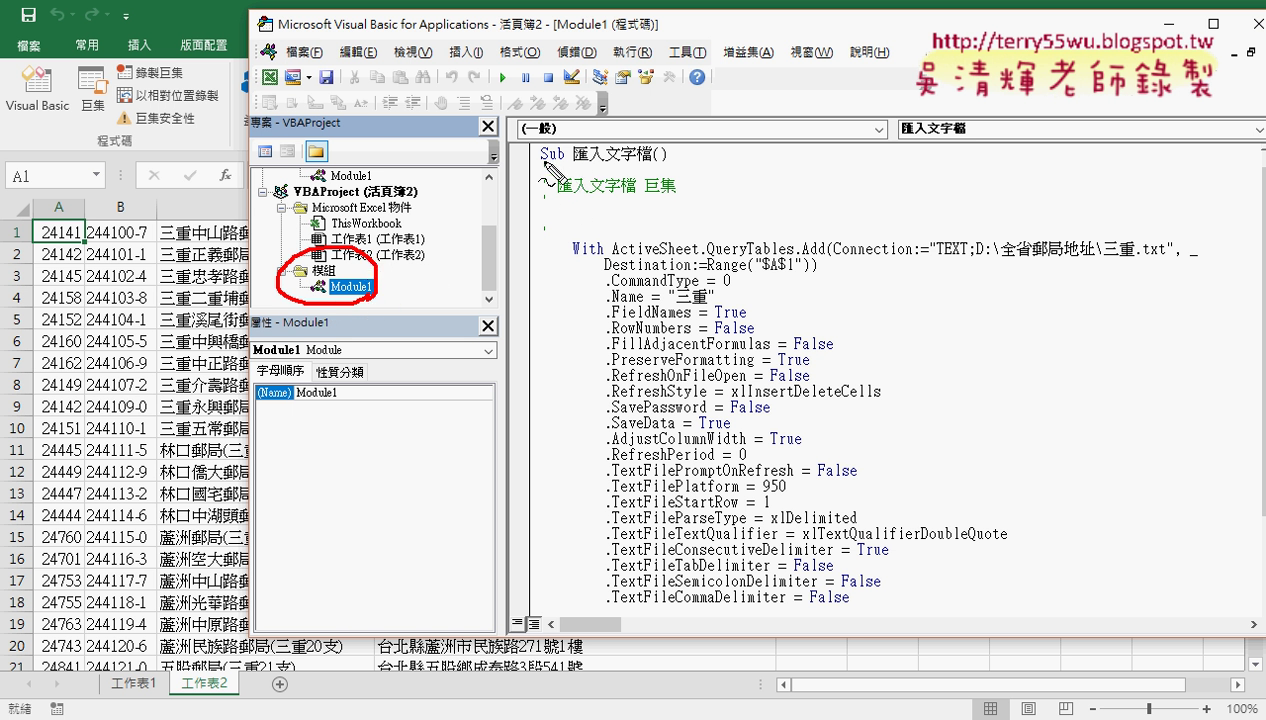
pyautogui.moveTo(541, 163); pyautogui.dragTo(650, 160)
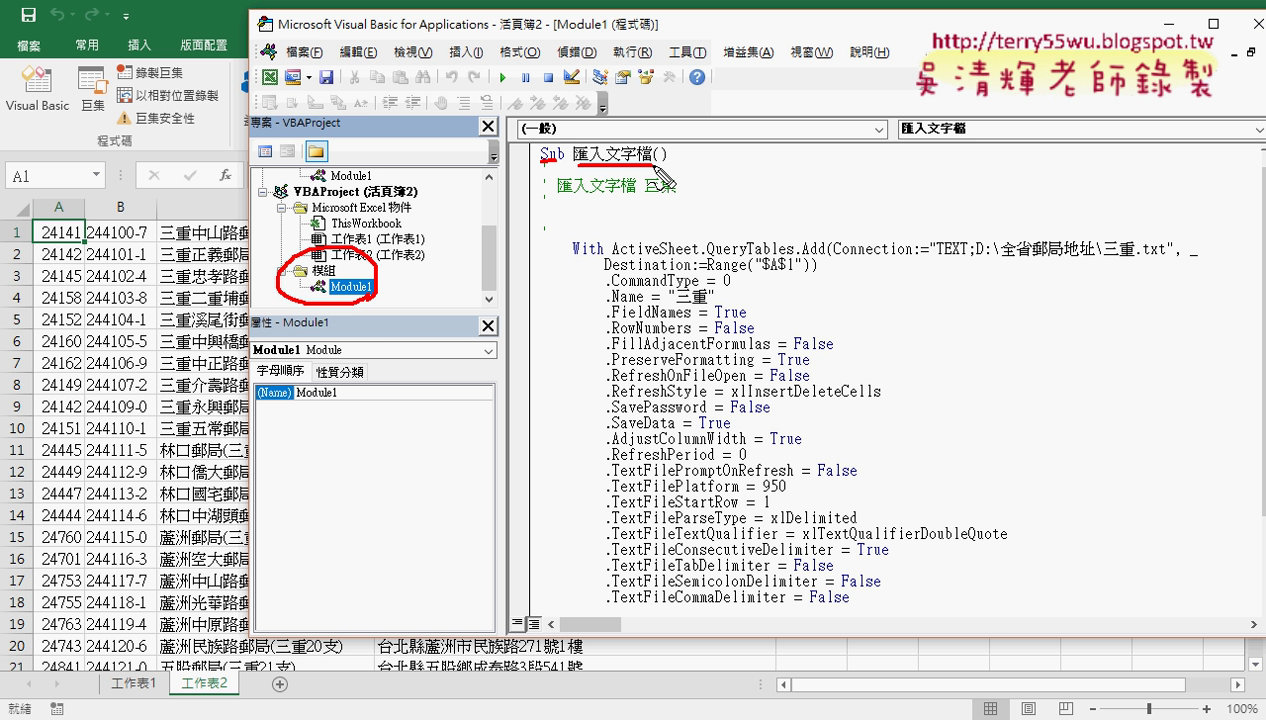
pyautogui.press('Escape')
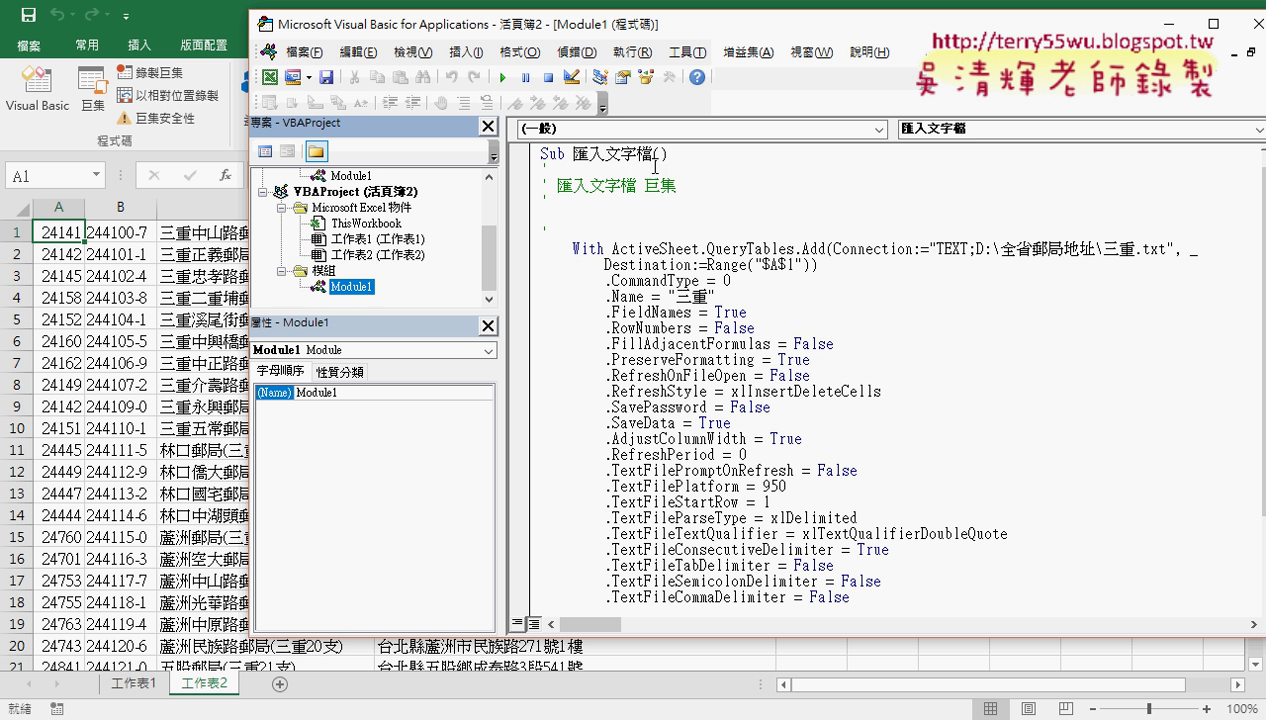
# Delete the comment lines under the Sub line and enlarge the editor to show End Sub.
pyautogui.moveTo(672, 30); pyautogui.dragTo(619, 24)
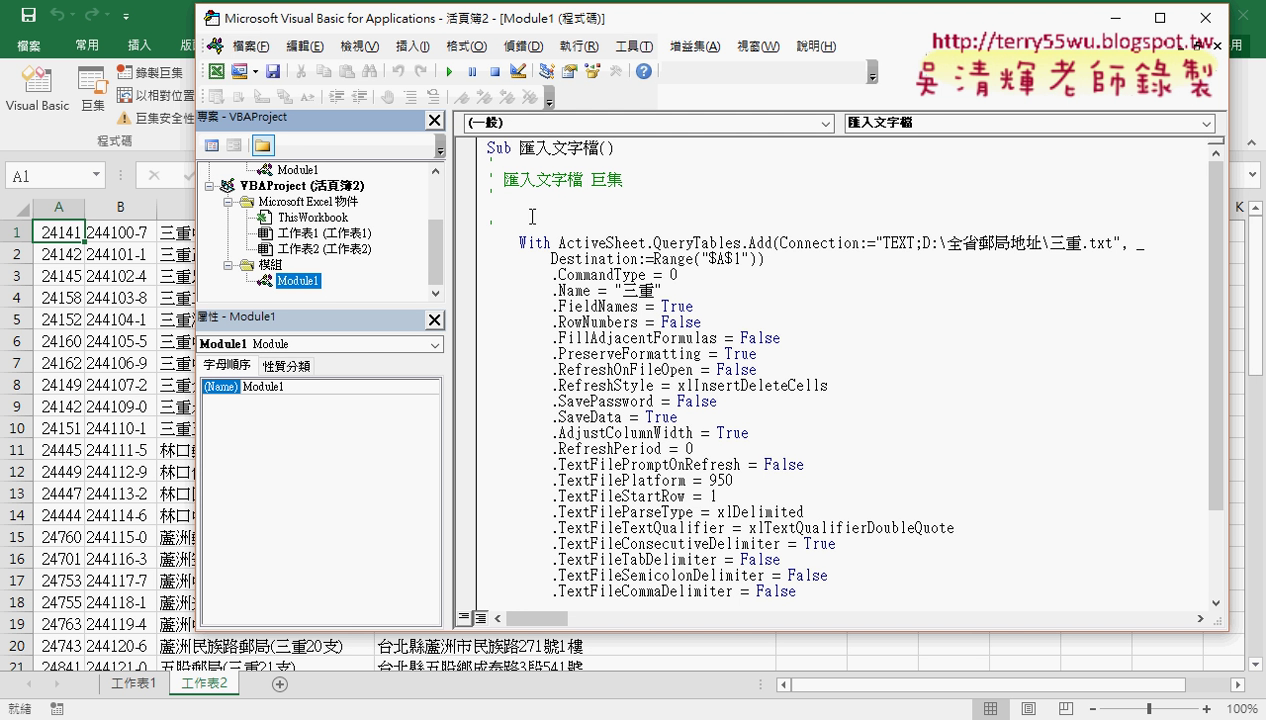
pyautogui.moveTo(526, 216); pyautogui.dragTo(476, 174)
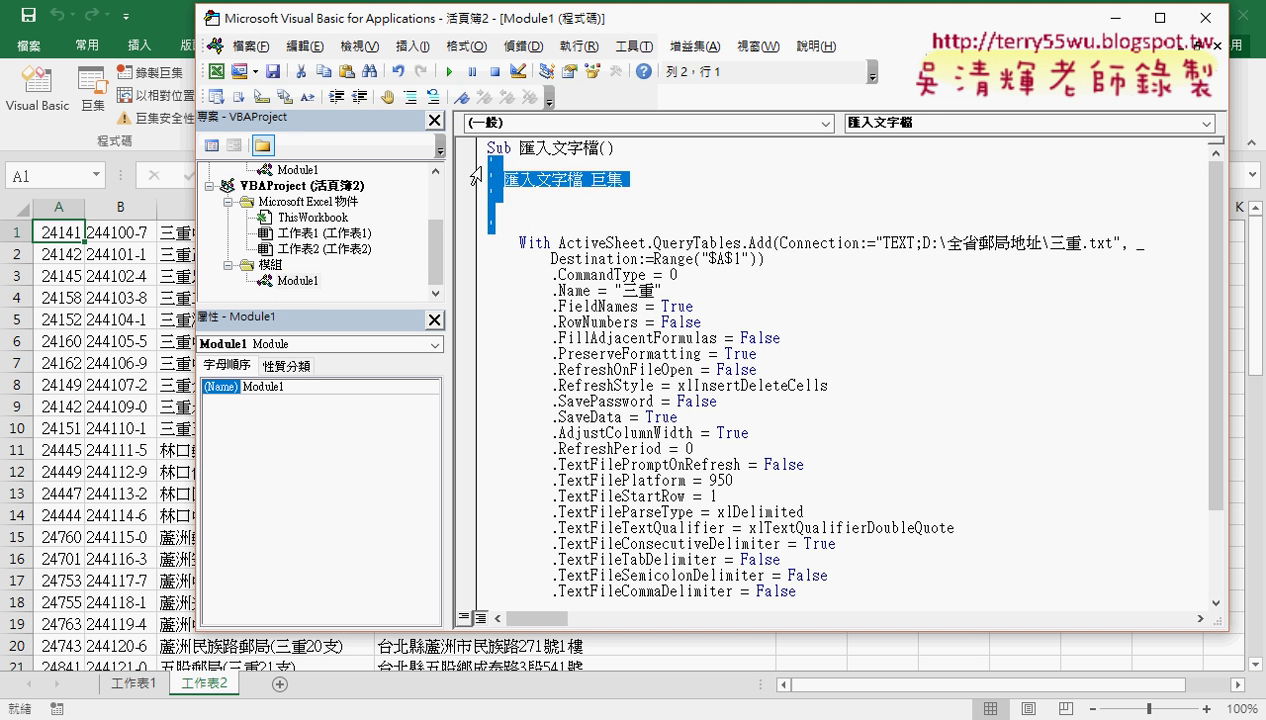
pyautogui.press('Delete')
pyautogui.press('Delete')
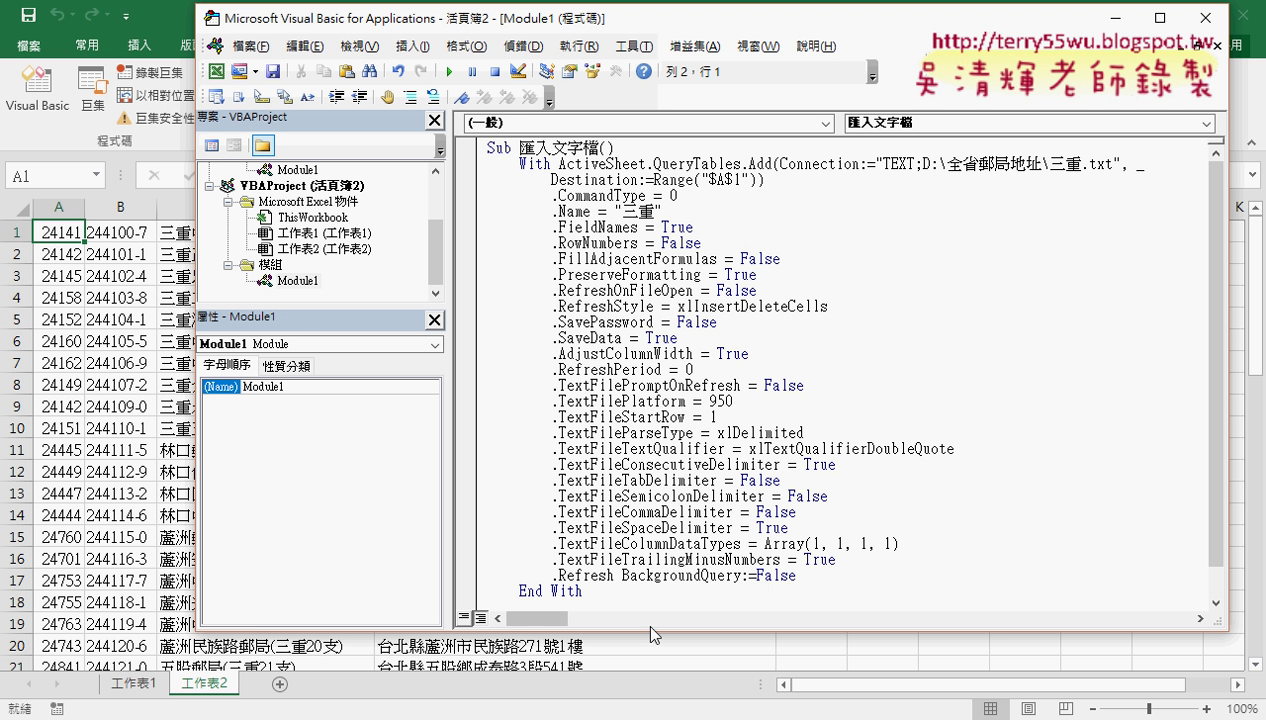
pyautogui.moveTo(652, 630); pyautogui.dragTo(652, 655)
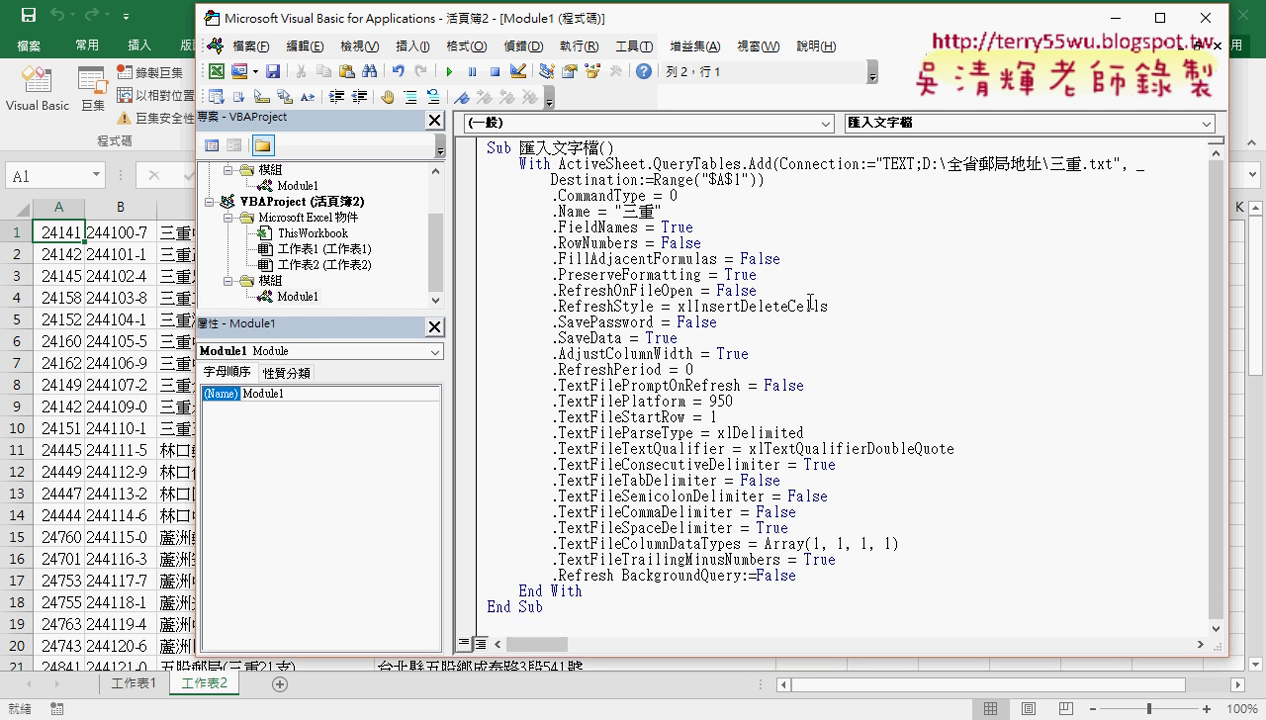
pyautogui.click(913, 163)
# Highlight the QueryTables.Add call, its Destination and $A$1 in the code, then return to Excel.
pyautogui.moveTo(654, 164)
pyautogui.mouseDown()
pyautogui.moveTo(1114, 165)
pyautogui.moveTo(1049, 163)
pyautogui.mouseUp()
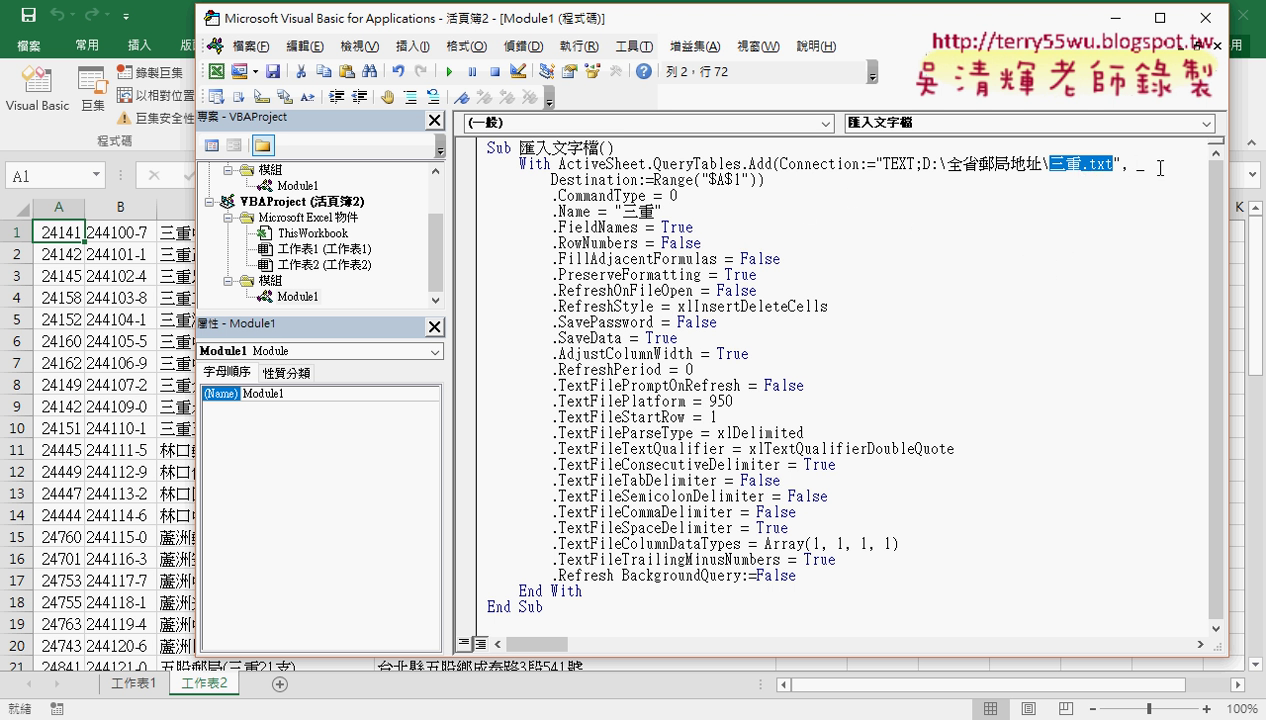
pyautogui.moveTo(551, 180); pyautogui.dragTo(641, 180)
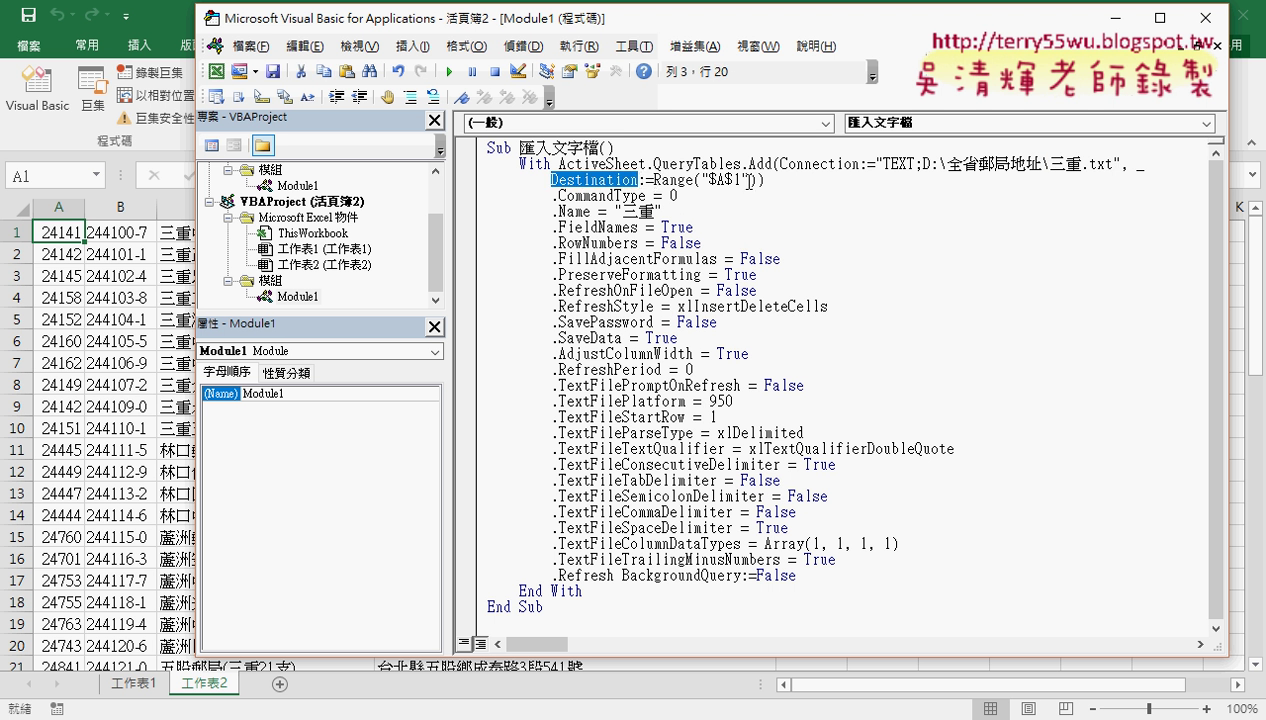
pyautogui.moveTo(748, 180); pyautogui.dragTo(700, 180)
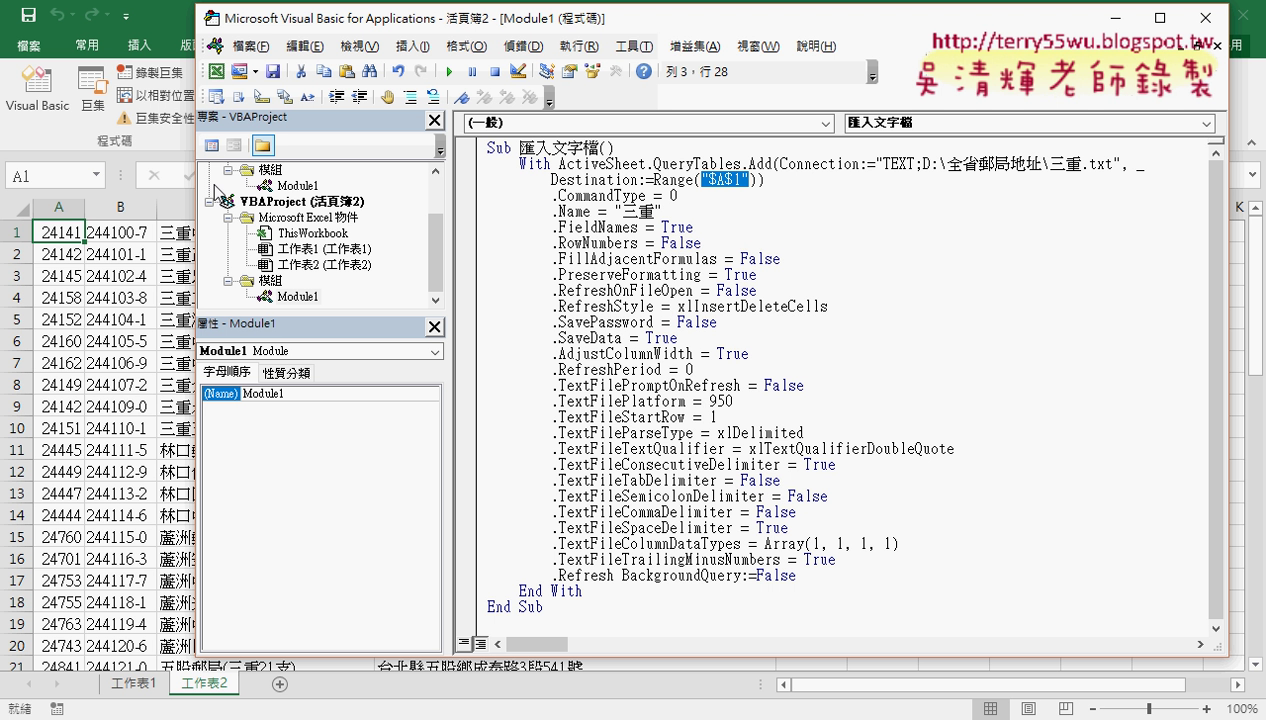
pyautogui.click(736, 180)
pyautogui.moveTo(733, 180); pyautogui.dragTo(741, 180)
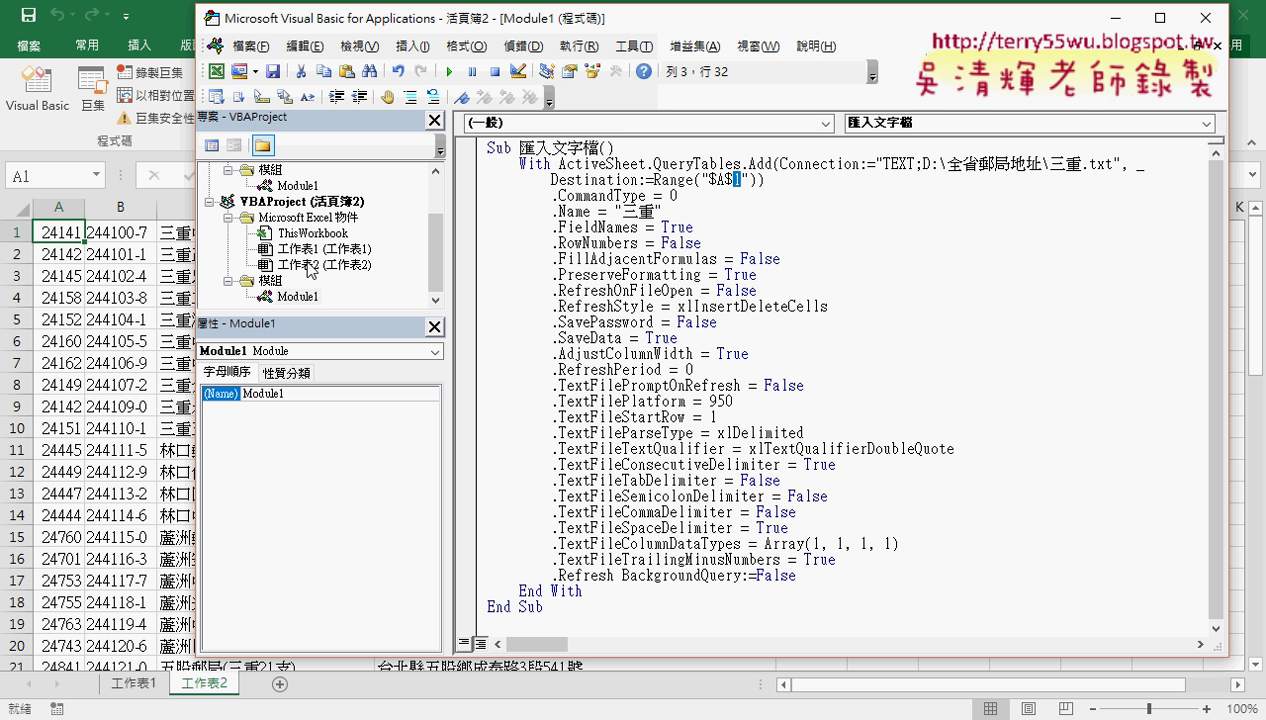
pyautogui.click(62, 231)
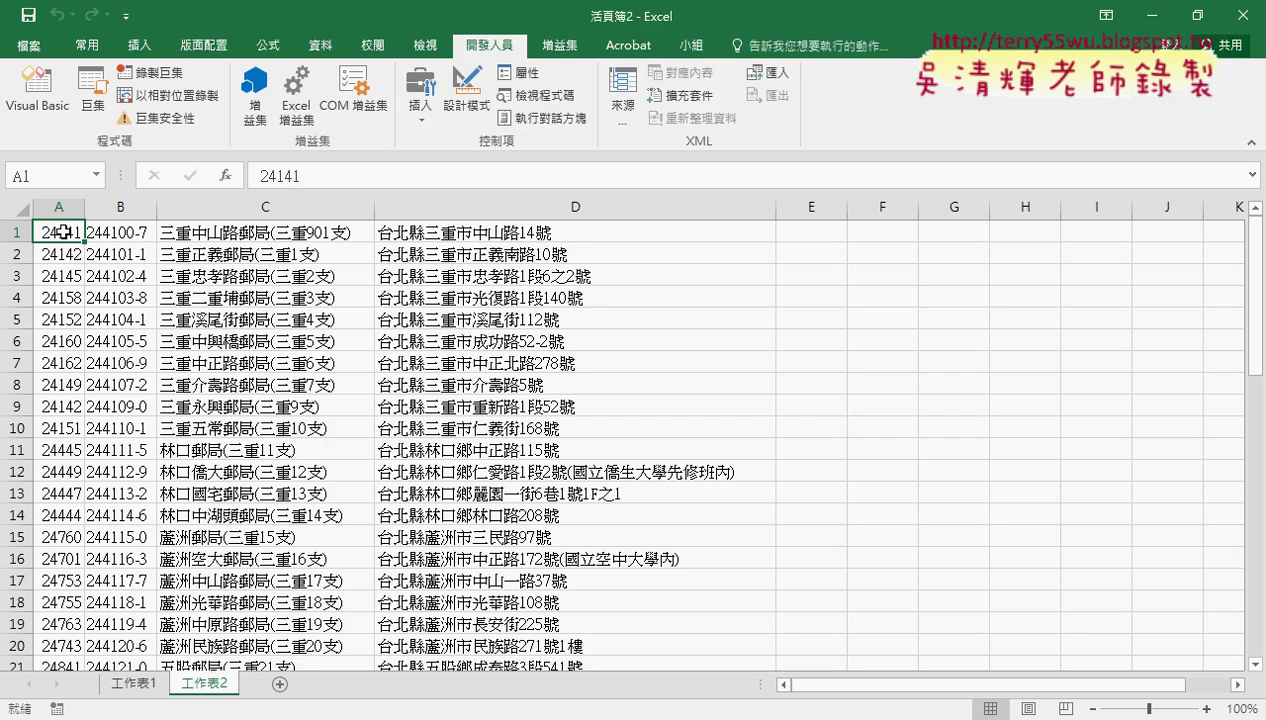
# Confirm the imported records end at row 55, then return to the VBA code window.
pyautogui.hotkey('ctrl', 'Down')
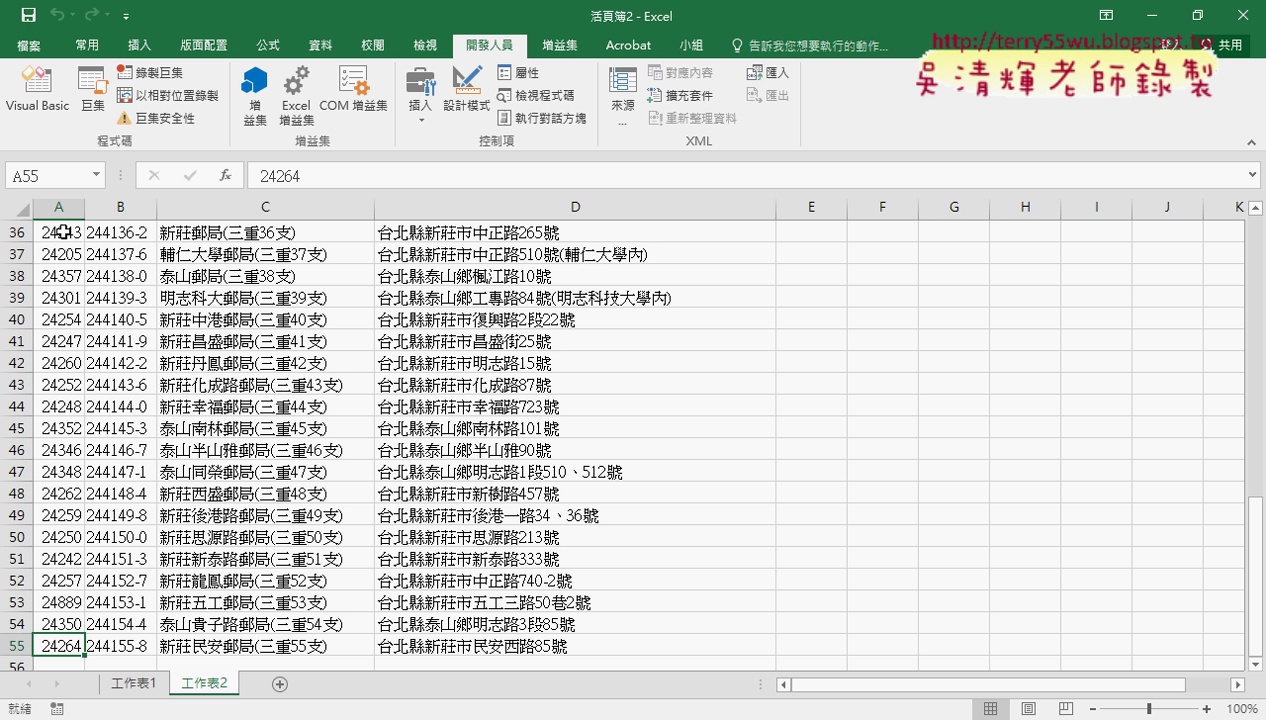
pyautogui.press('Down')
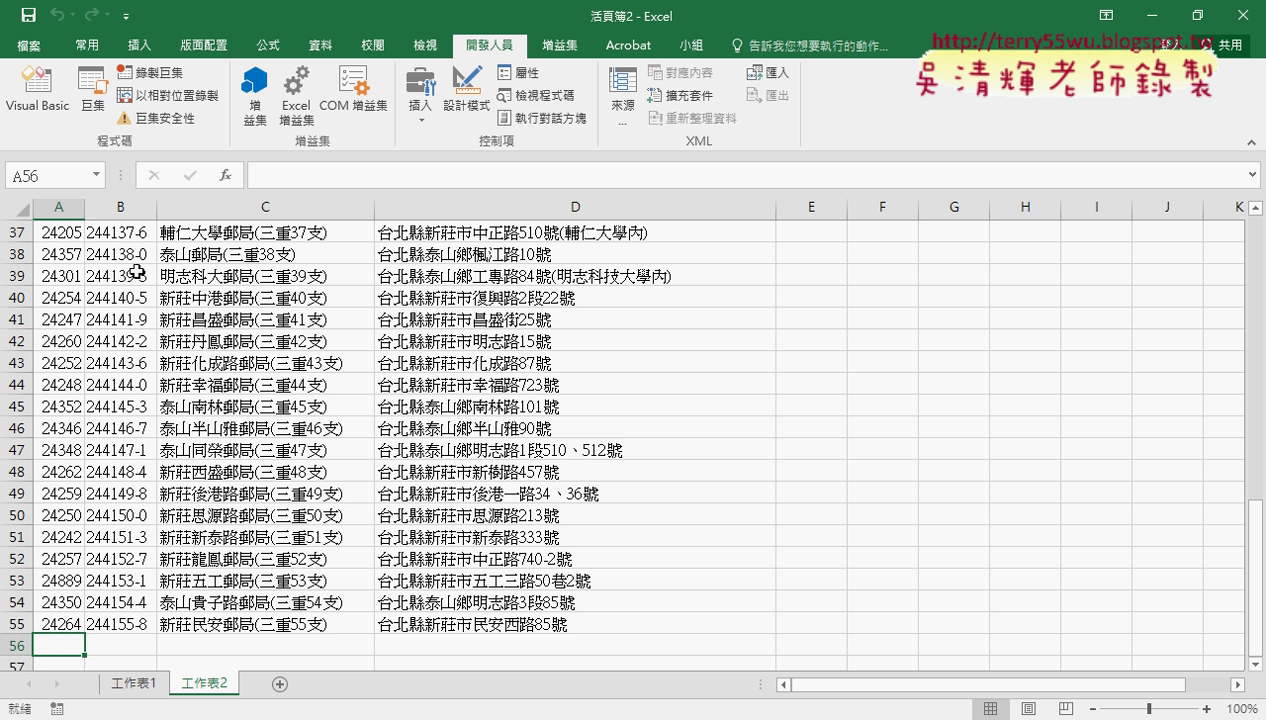
pyautogui.moveTo(757, 645)
pyautogui.click(558, 655)
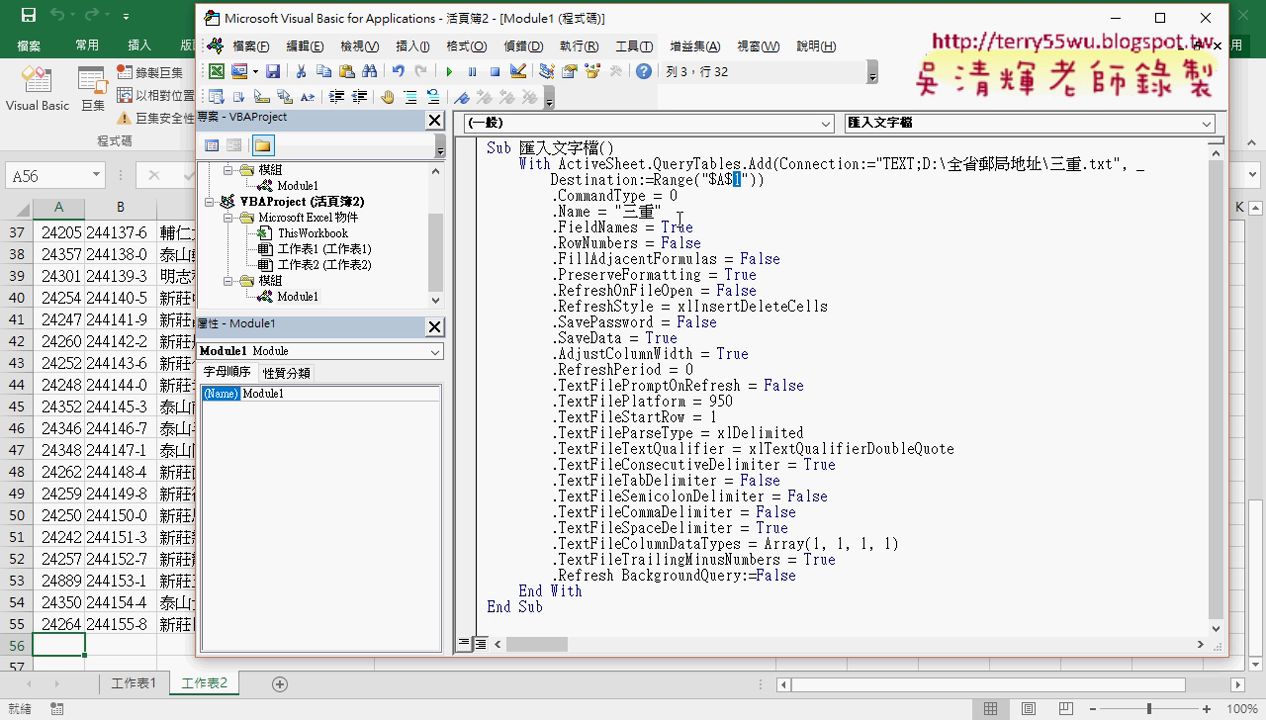
# Delete the .CommandType through .TextFileCommaDelimiter property lines from the With block.
pyautogui.moveTo(677, 196); pyautogui.dragTo(456, 196)
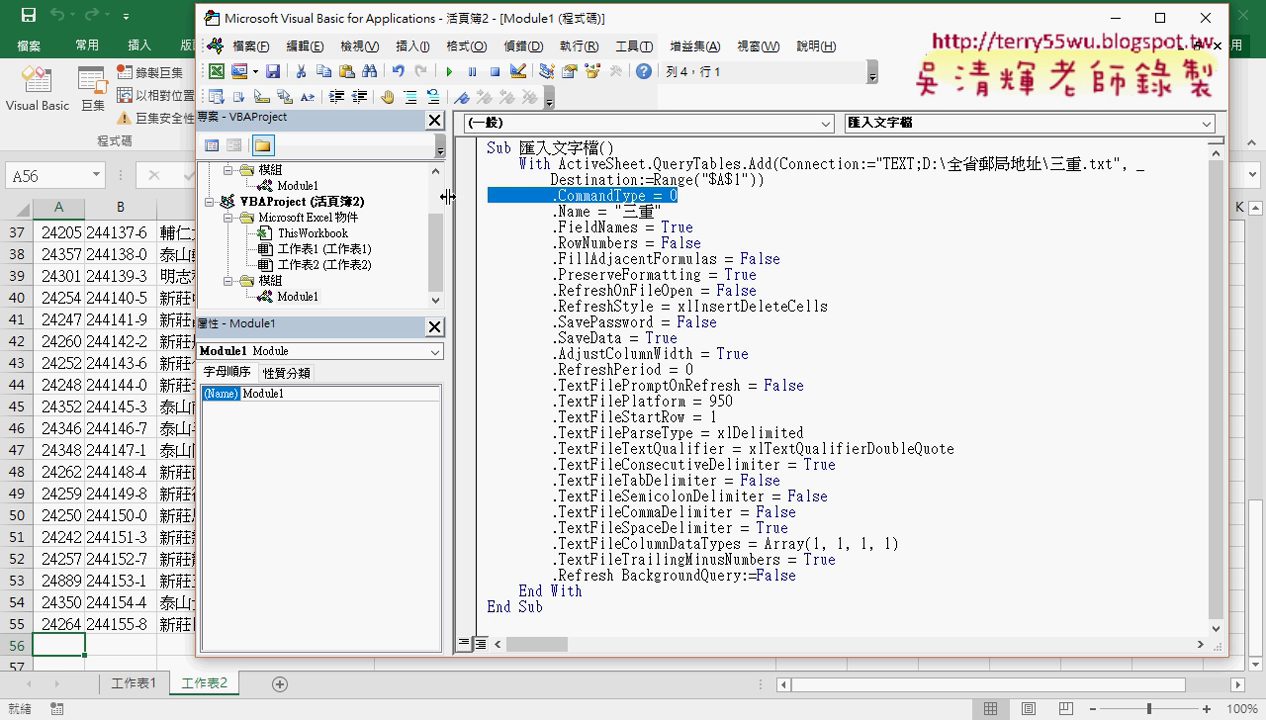
pyautogui.click(674, 207)
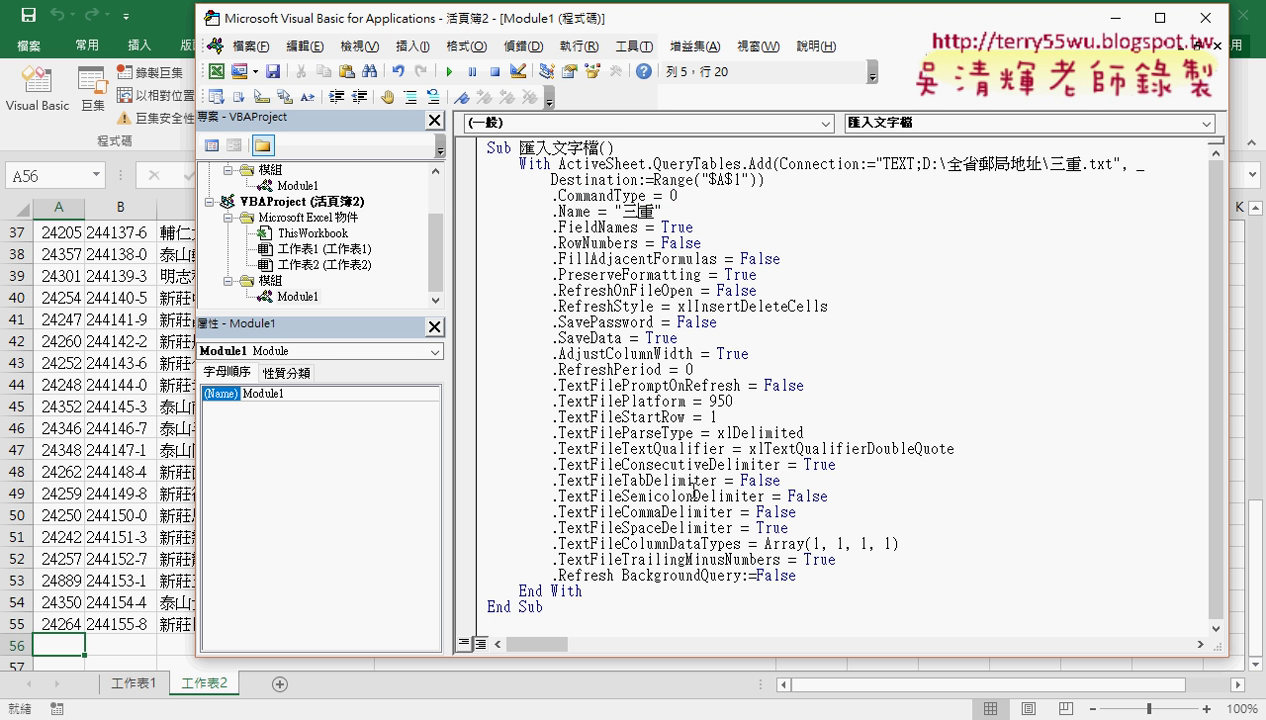
pyautogui.moveTo(781, 480); pyautogui.dragTo(491, 190)
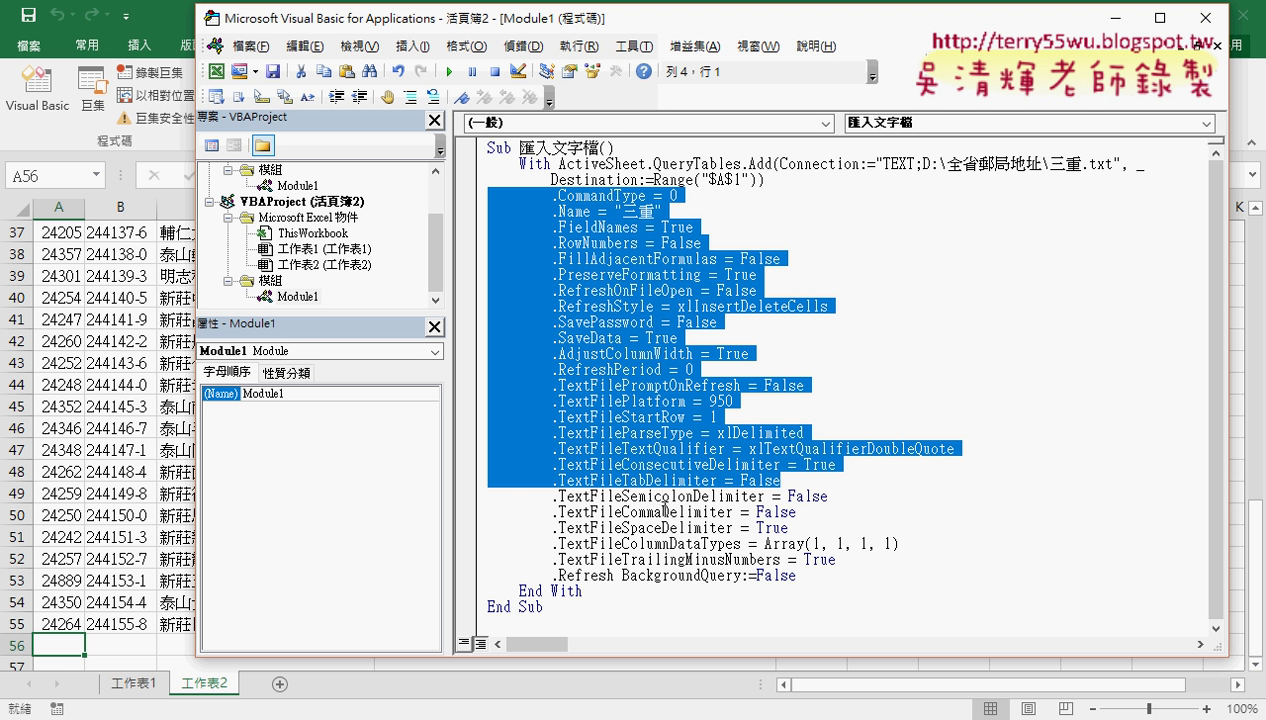
pyautogui.moveTo(622, 527); pyautogui.dragTo(661, 527)
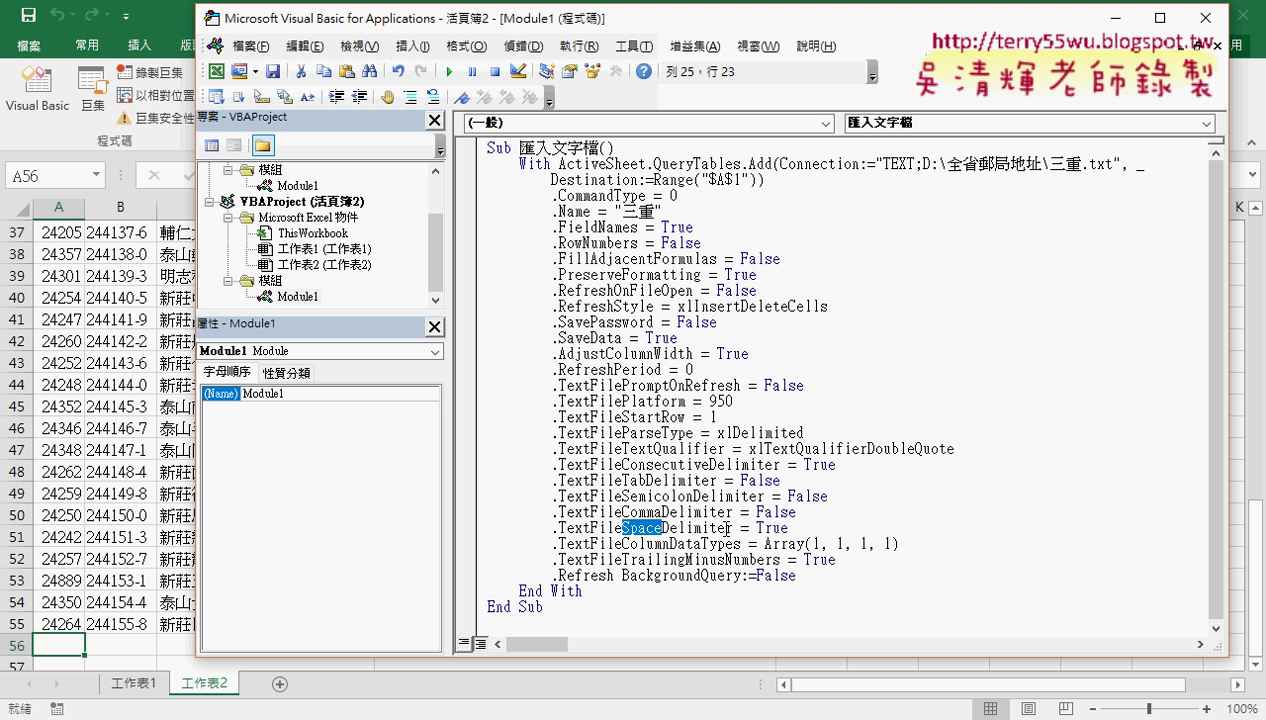
pyautogui.moveTo(797, 512)
pyautogui.mouseDown()
pyautogui.moveTo(726, 511)
pyautogui.moveTo(461, 194)
pyautogui.mouseUp()
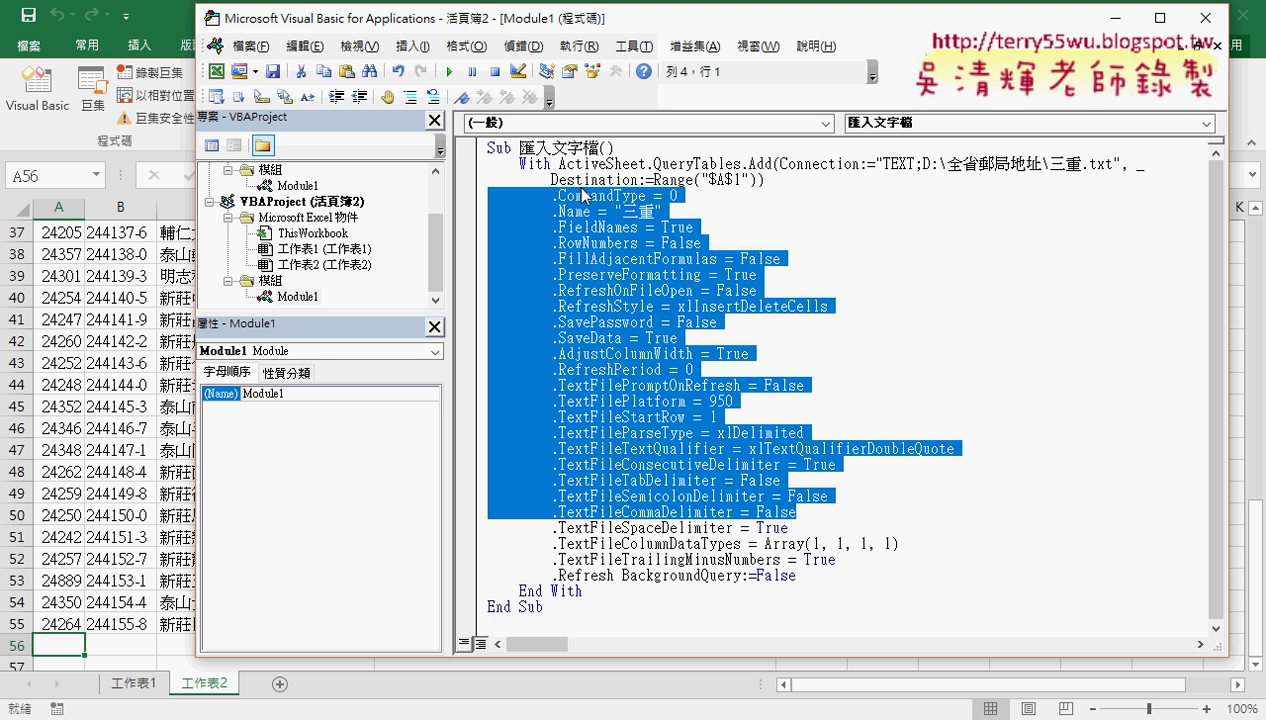
pyautogui.press('Delete')
pyautogui.press('Delete')
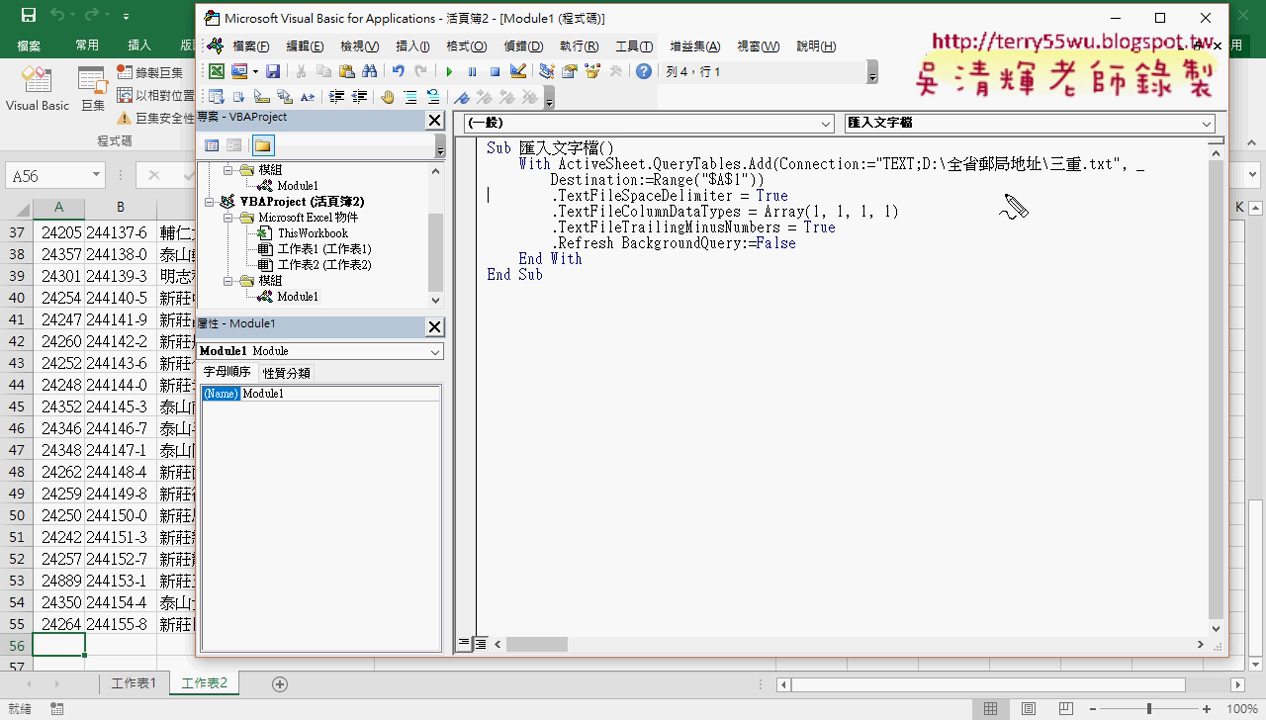
pyautogui.moveTo(1112, 176)
pyautogui.mouseDown()
pyautogui.moveTo(1046, 152)
pyautogui.moveTo(1114, 172)
pyautogui.mouseUp()
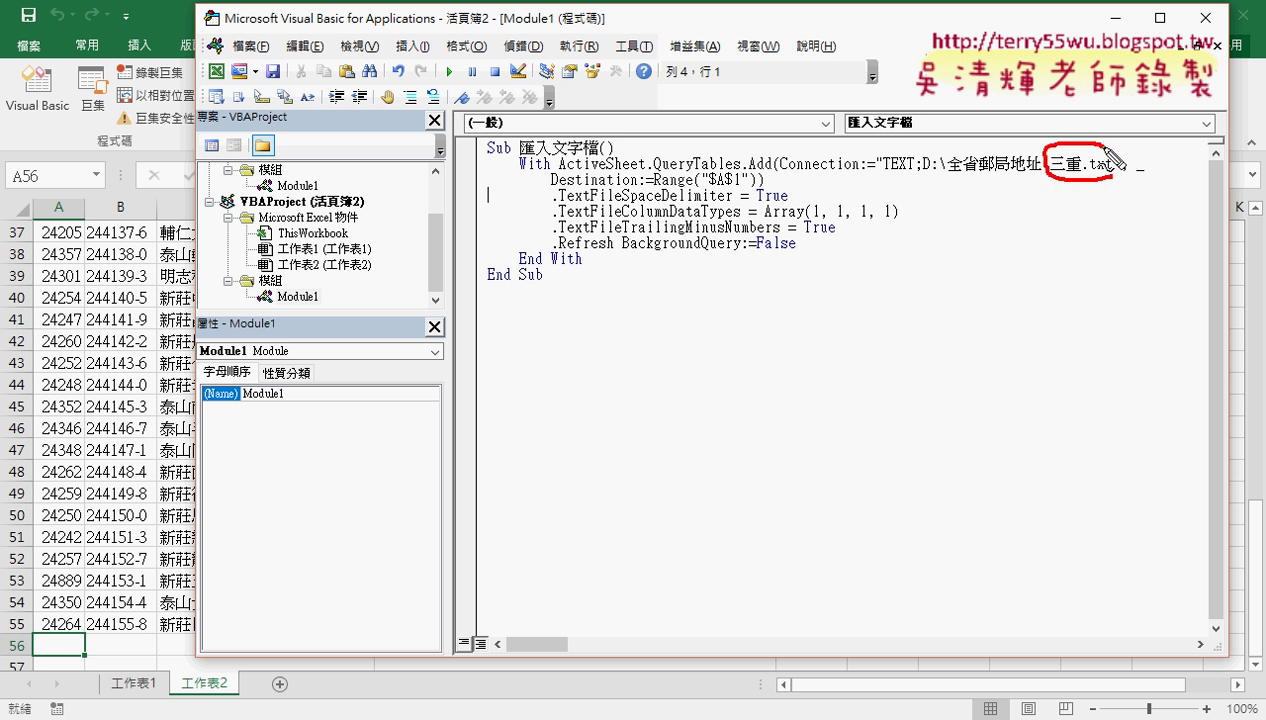
pyautogui.moveTo(1068, 98); pyautogui.dragTo(1069, 140)
pyautogui.moveTo(1094, 108); pyautogui.dragTo(1081, 140)
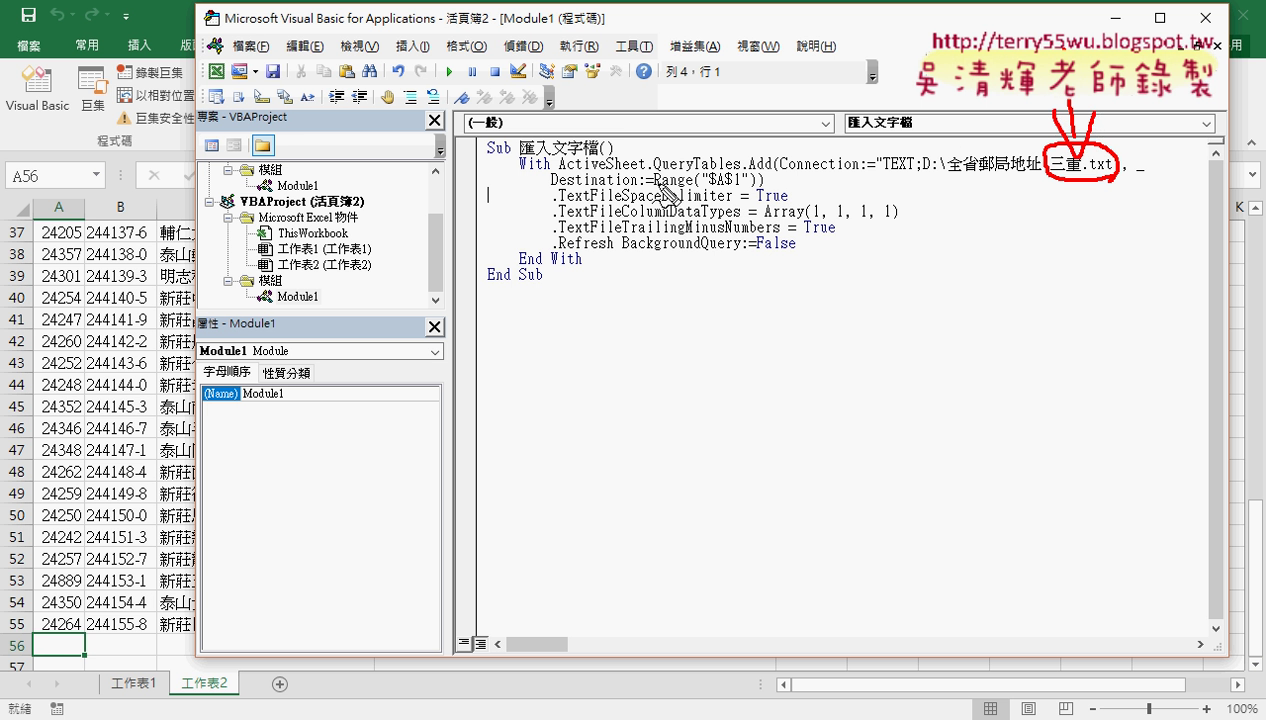
pyautogui.moveTo(558, 185); pyautogui.dragTo(645, 186)
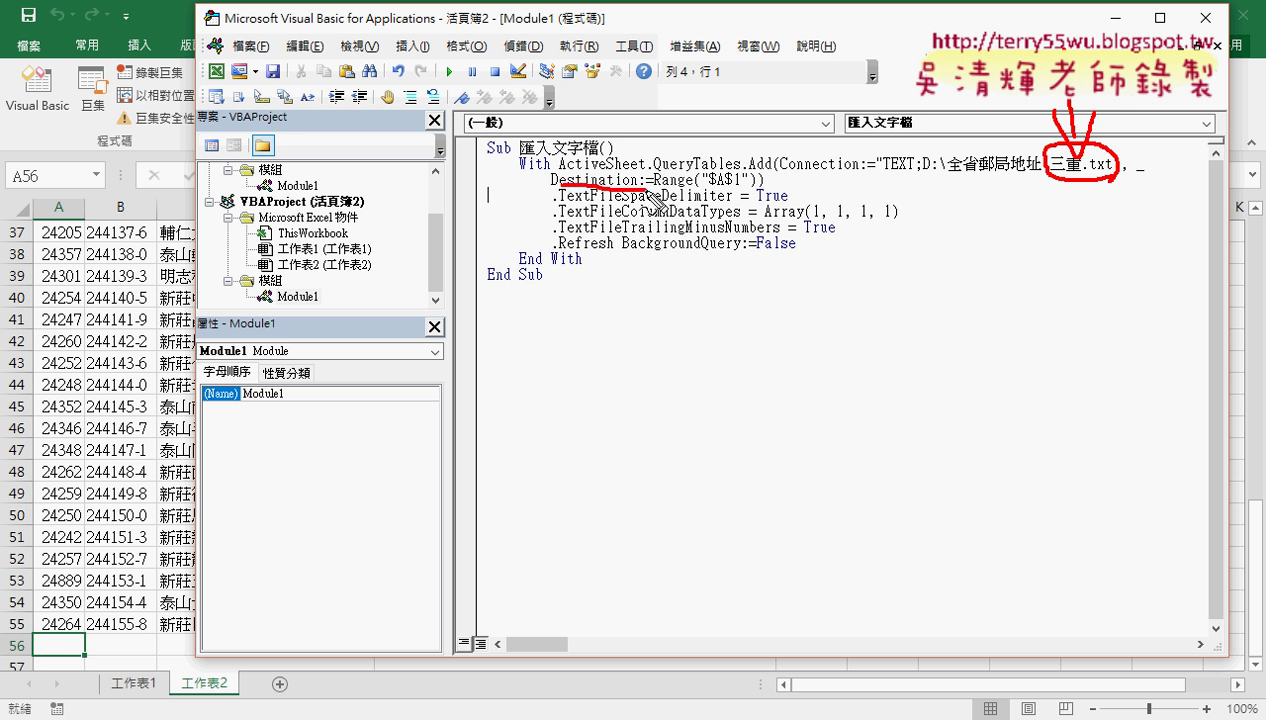
pyautogui.moveTo(727, 186); pyautogui.dragTo(741, 183)
pyautogui.moveTo(1022, 200)
pyautogui.mouseDown()
pyautogui.moveTo(1022, 256)
pyautogui.moveTo(1066, 258)
pyautogui.moveTo(1090, 237)
pyautogui.mouseUp()
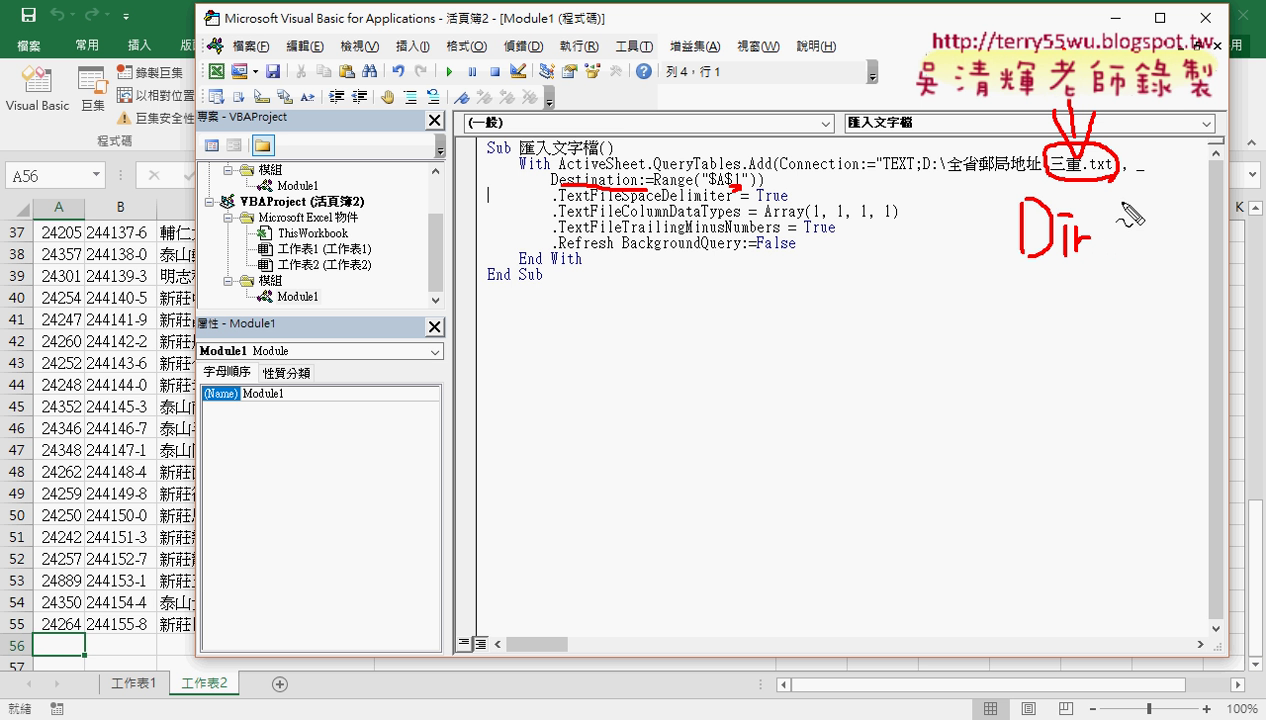
pyautogui.moveTo(1121, 198)
pyautogui.mouseDown()
pyautogui.moveTo(1122, 258)
pyautogui.moveTo(1165, 256)
pyautogui.mouseUp()
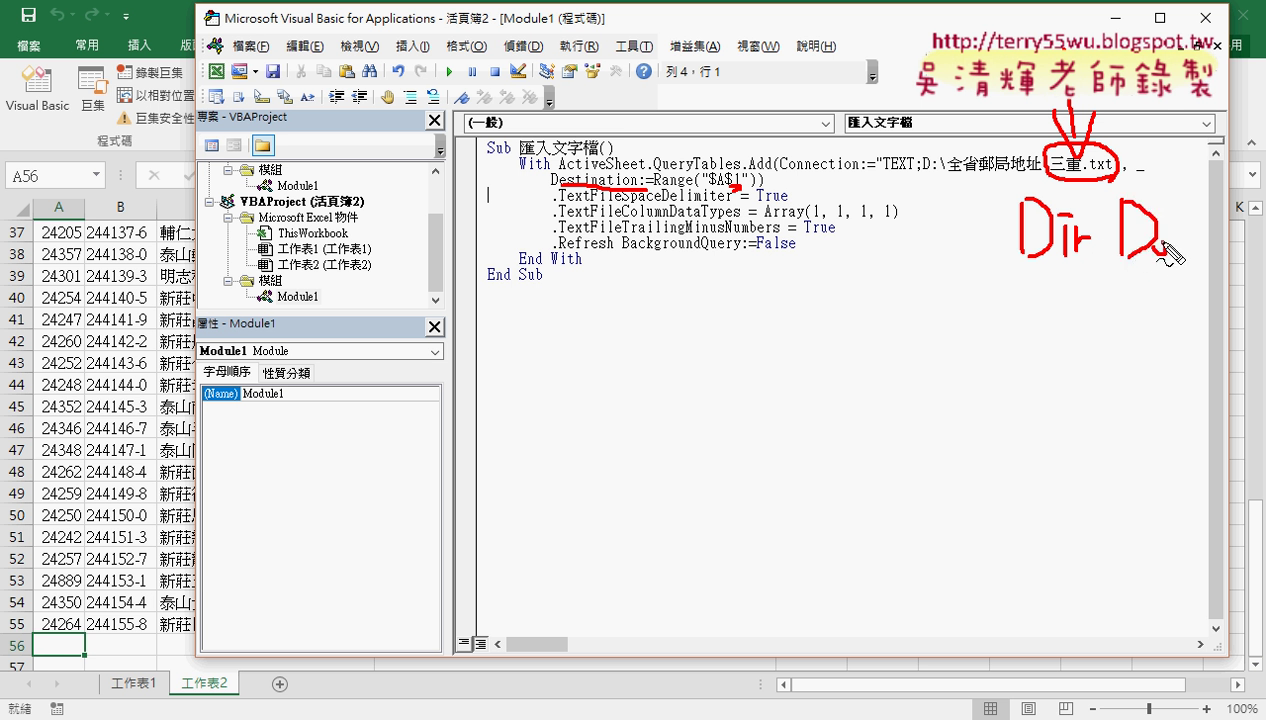
pyautogui.moveTo(1178, 205)
pyautogui.mouseDown()
pyautogui.moveTo(1188, 262)
pyautogui.moveTo(1218, 240)
pyautogui.moveTo(1237, 250)
pyautogui.mouseUp()
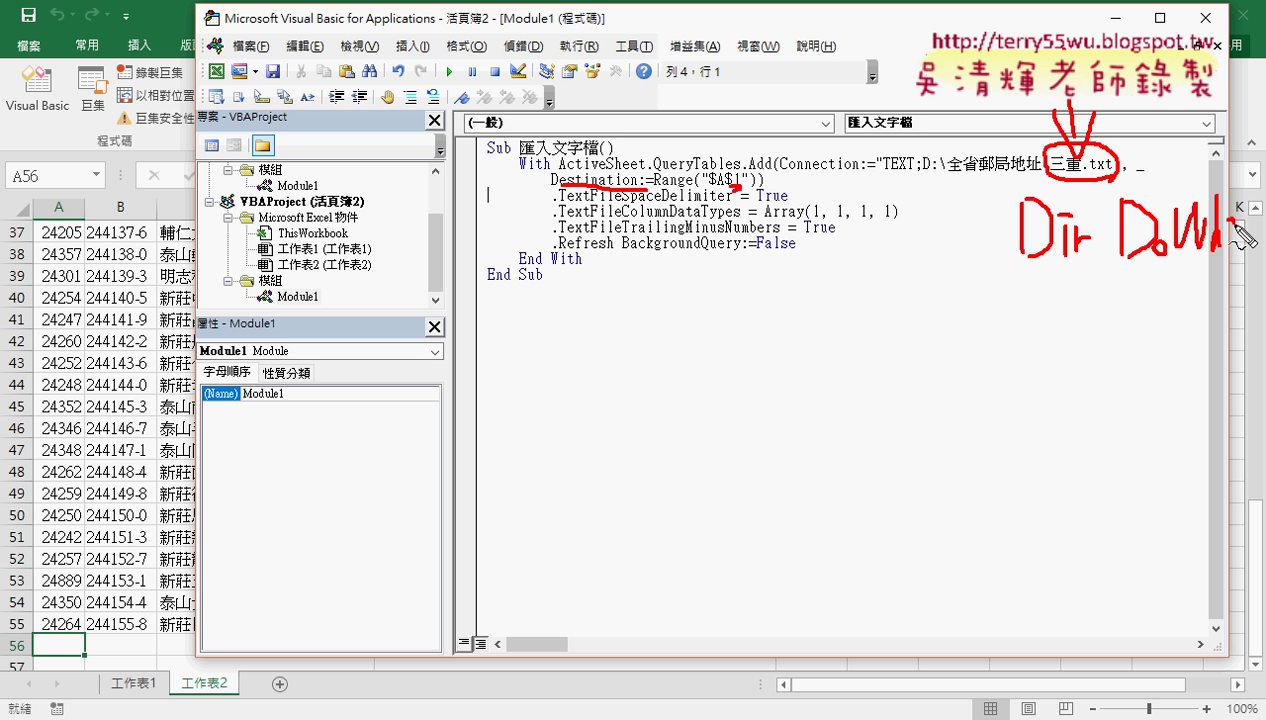
pyautogui.moveTo(1245, 192); pyautogui.dragTo(1256, 258)
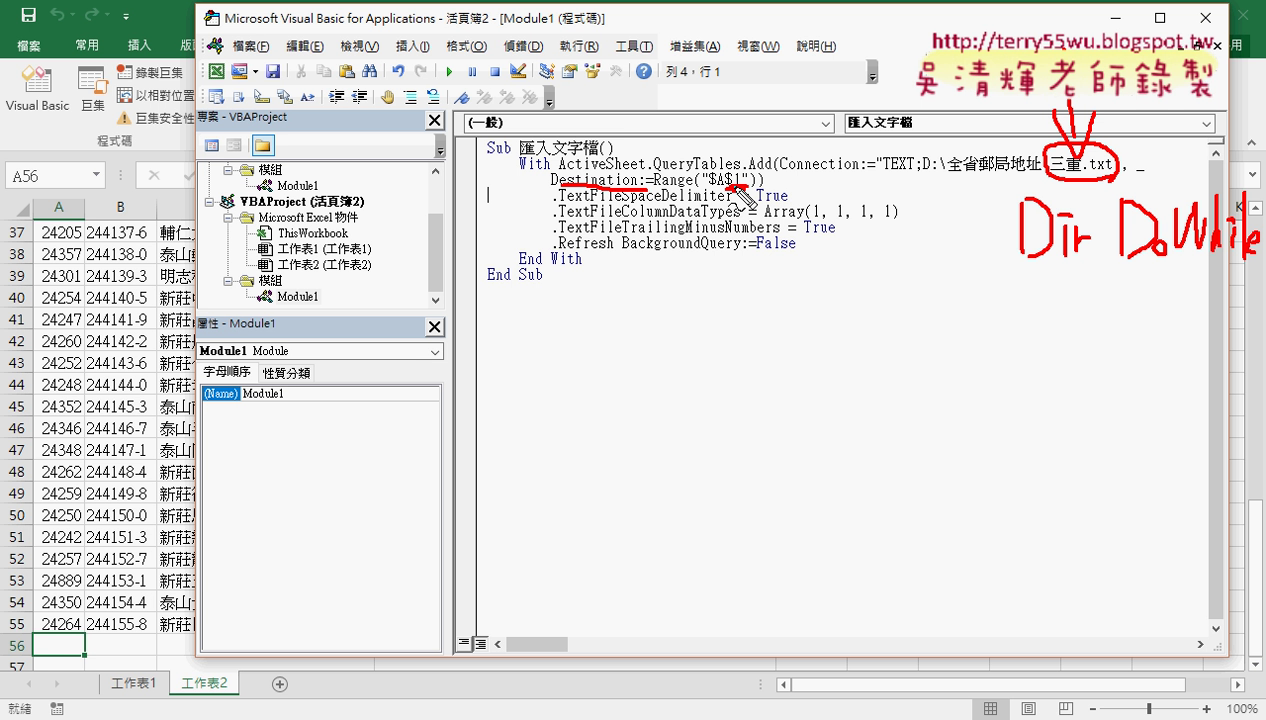
pyautogui.press('Escape')
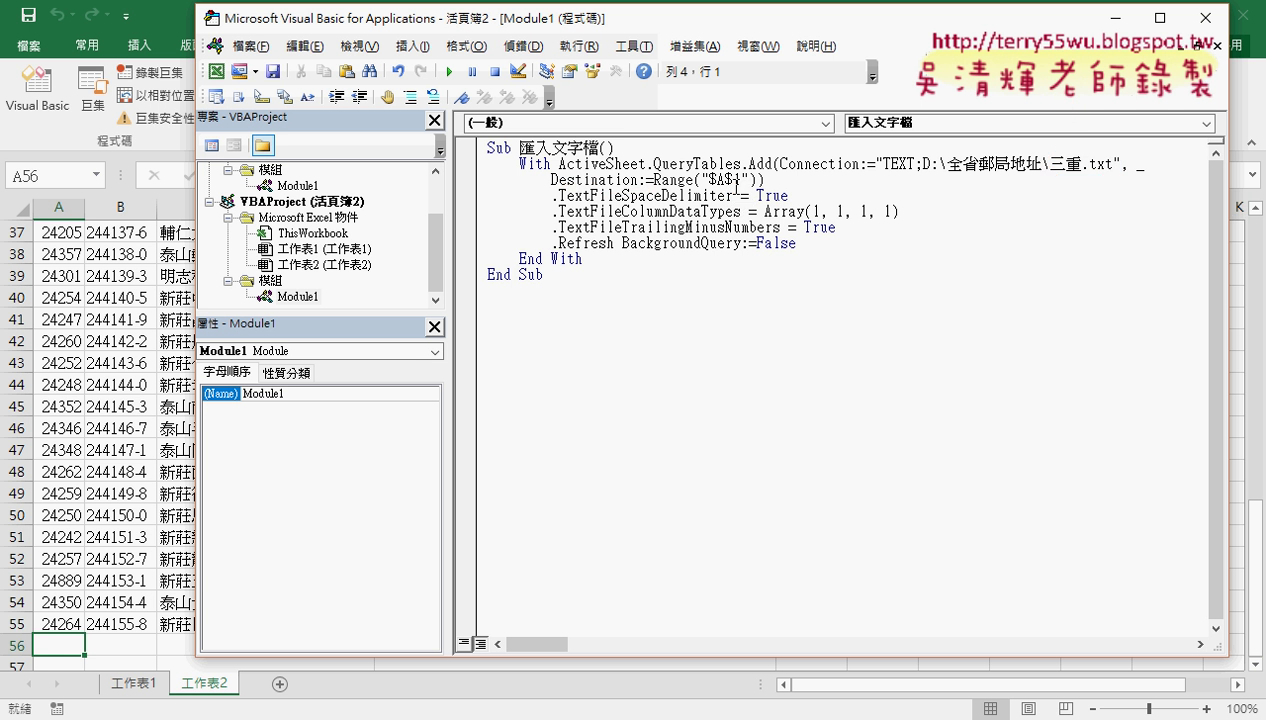
# Add an empty sheet 工作表3 in Excel, then bring the VBA editor back in front.
pyautogui.click(153, 145)
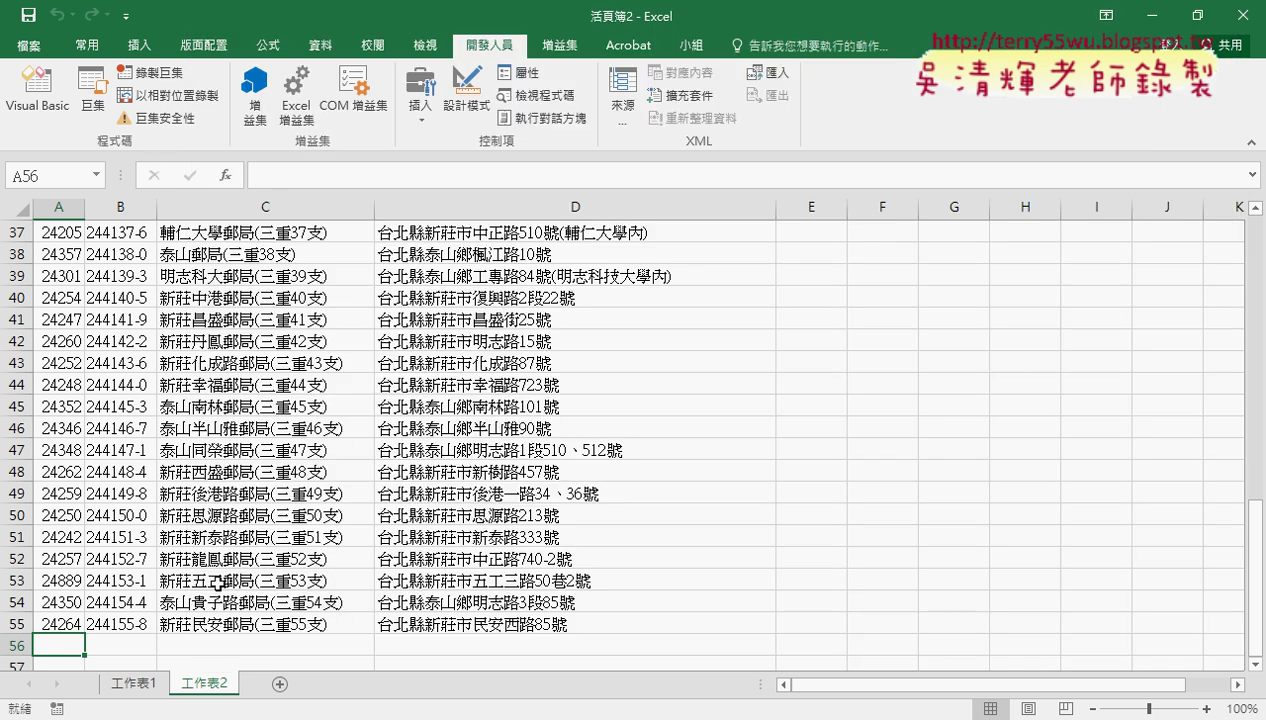
pyautogui.click(280, 684)
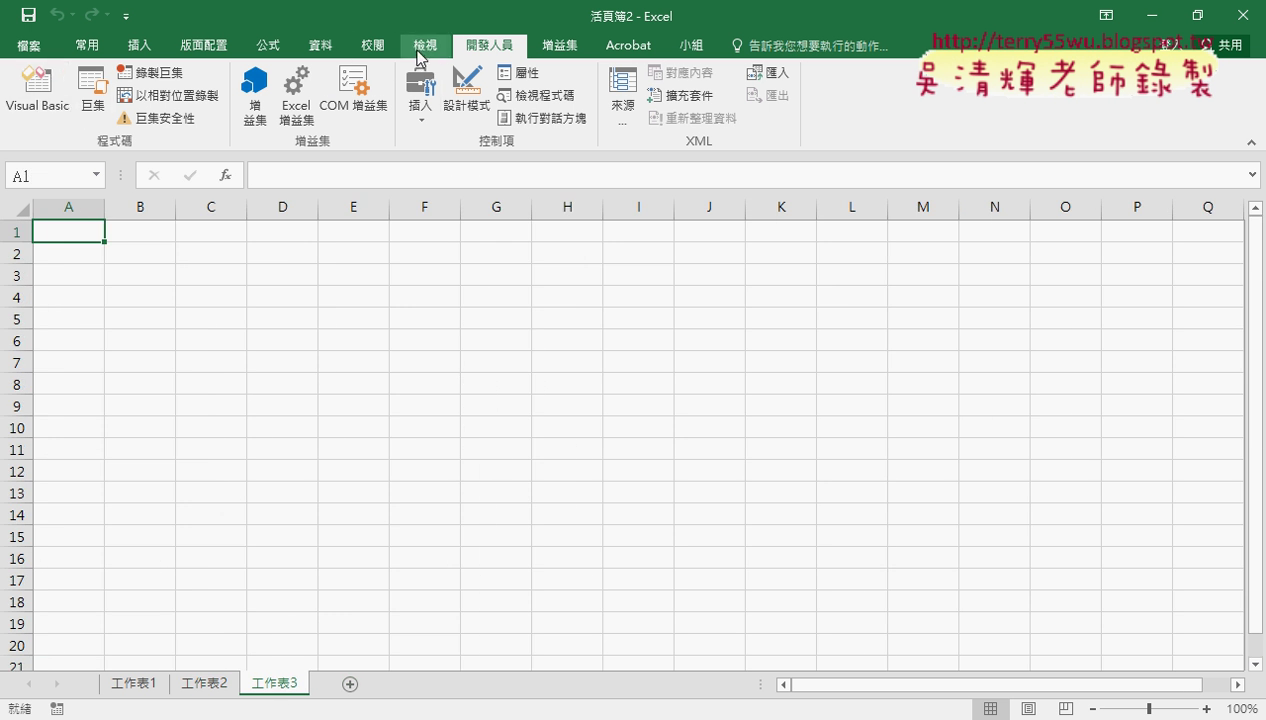
pyautogui.click(322, 46)
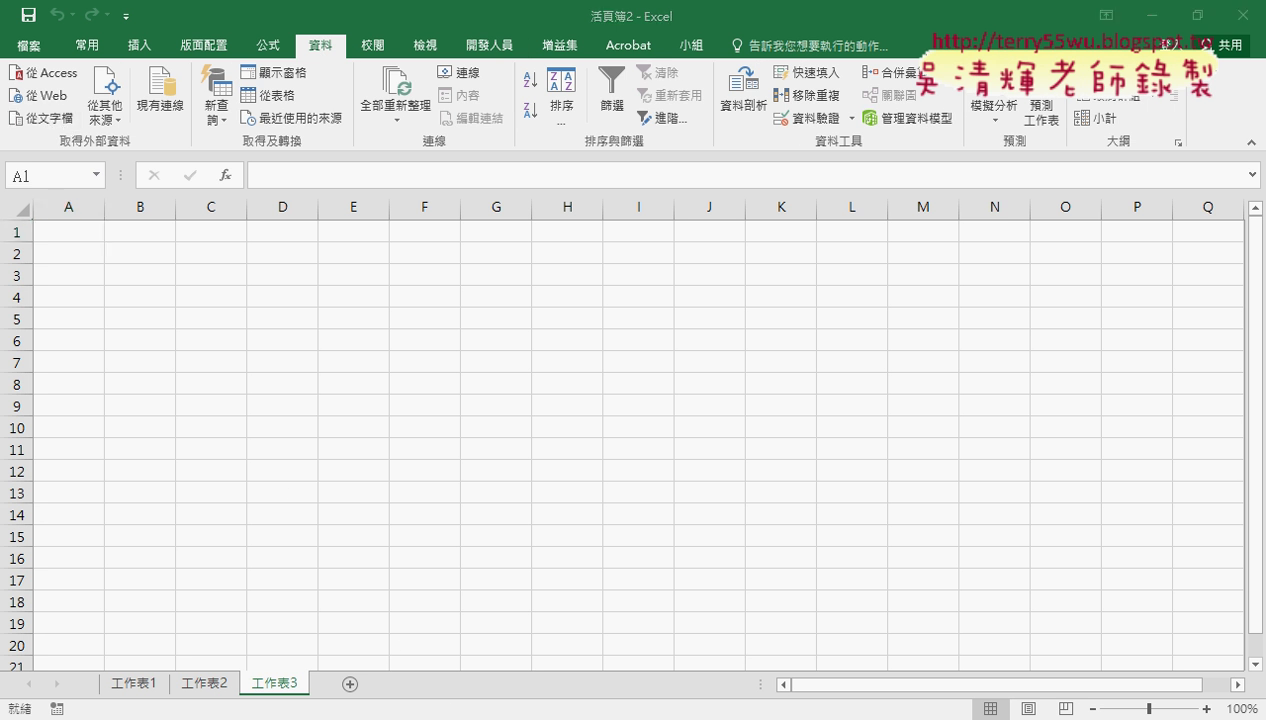
pyautogui.moveTo(700, 665)
pyautogui.click(576, 642)
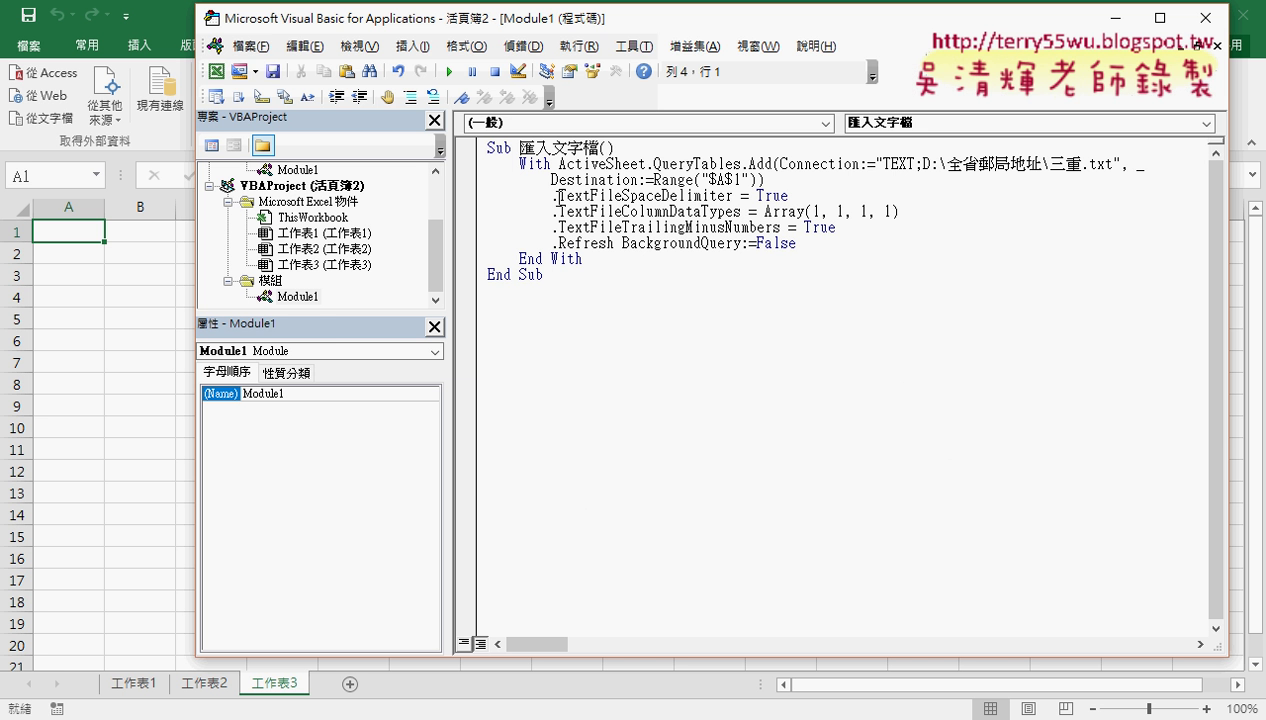
# Run the trimmed 匯入文字檔 macro to import 三重.txt into 工作表3 from A1.
pyautogui.moveTo(780, 182); pyautogui.dragTo(466, 184)
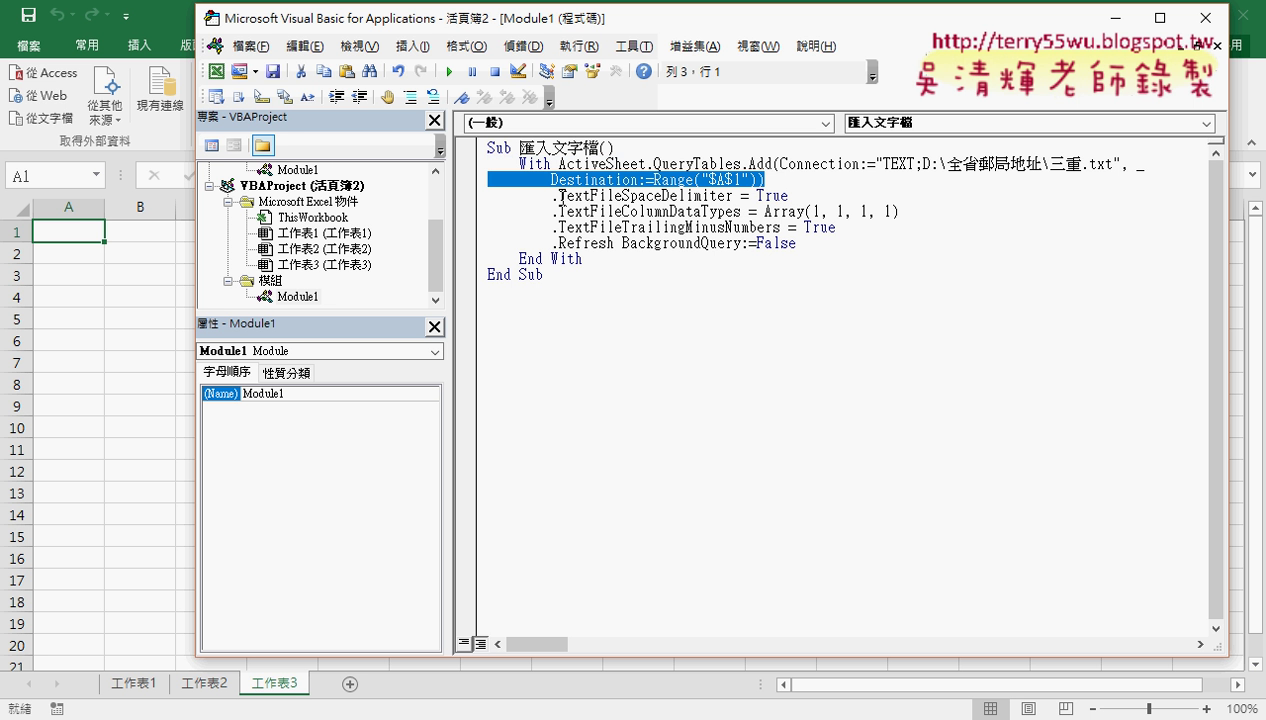
pyautogui.moveTo(551, 196)
pyautogui.mouseDown()
pyautogui.moveTo(656, 197)
pyautogui.moveTo(622, 197)
pyautogui.mouseUp()
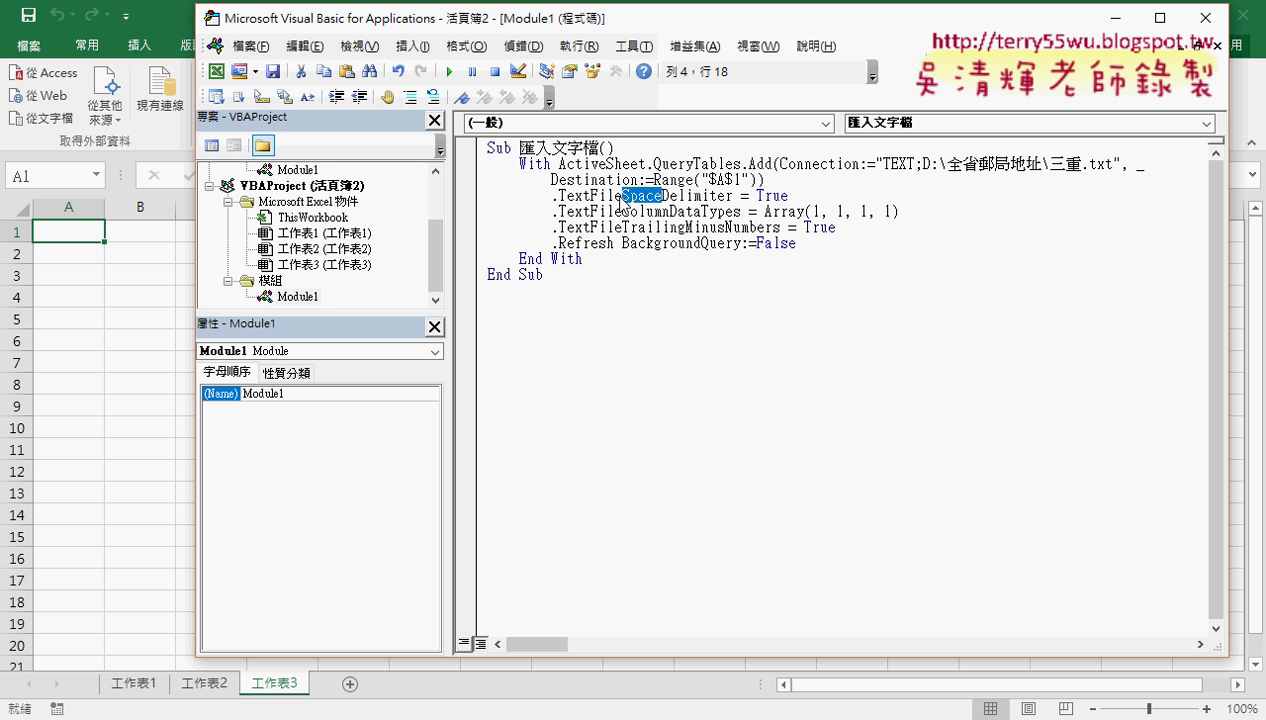
pyautogui.click(645, 212)
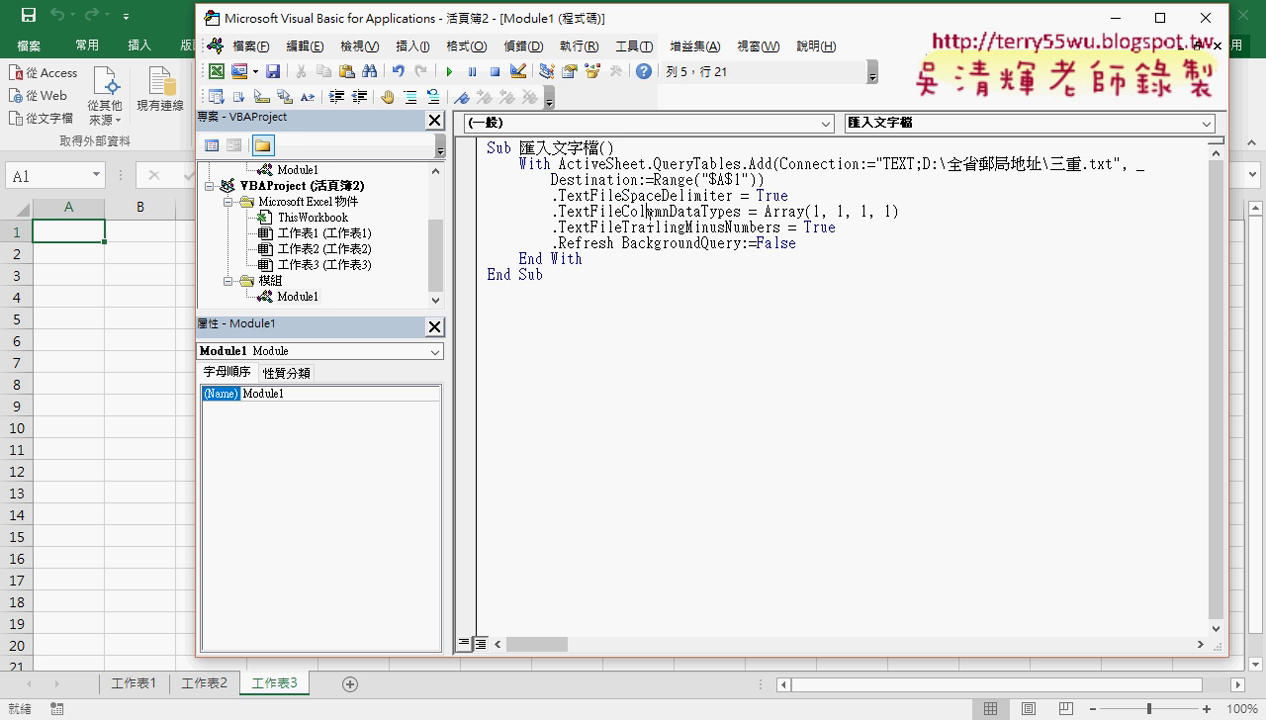
pyautogui.moveTo(655, 22); pyautogui.dragTo(825, 22)
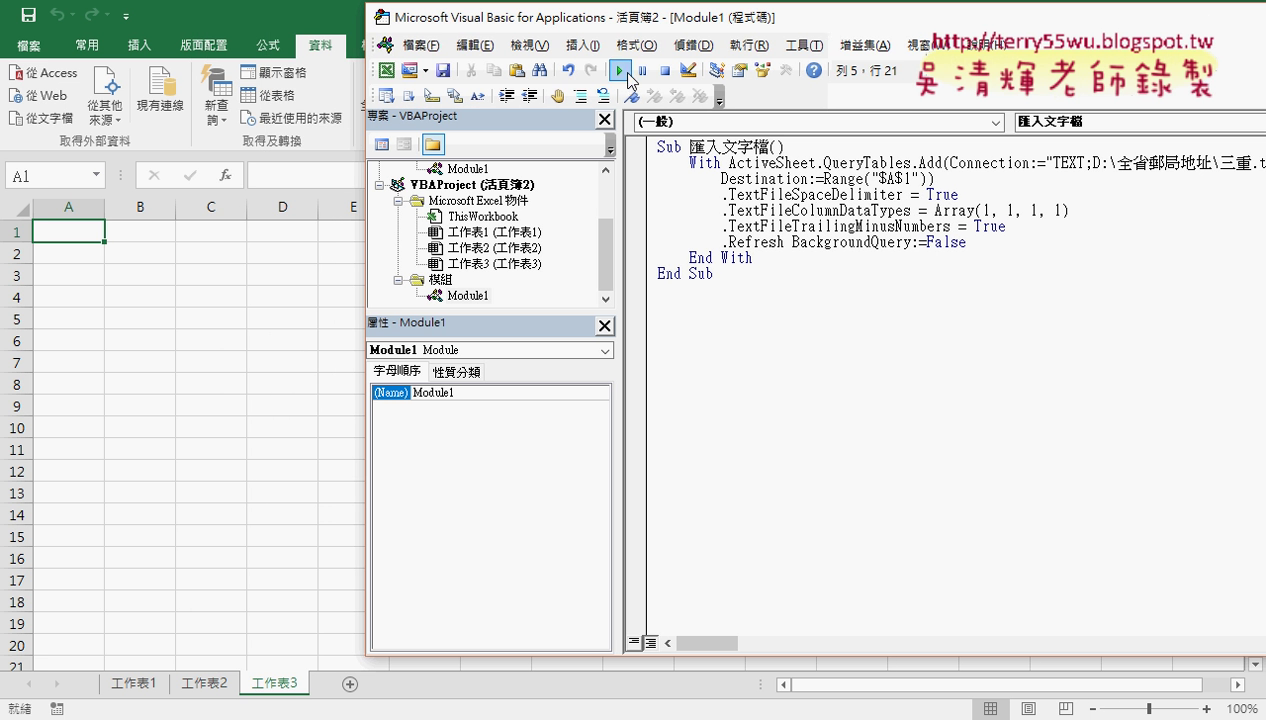
pyautogui.click(622, 71)
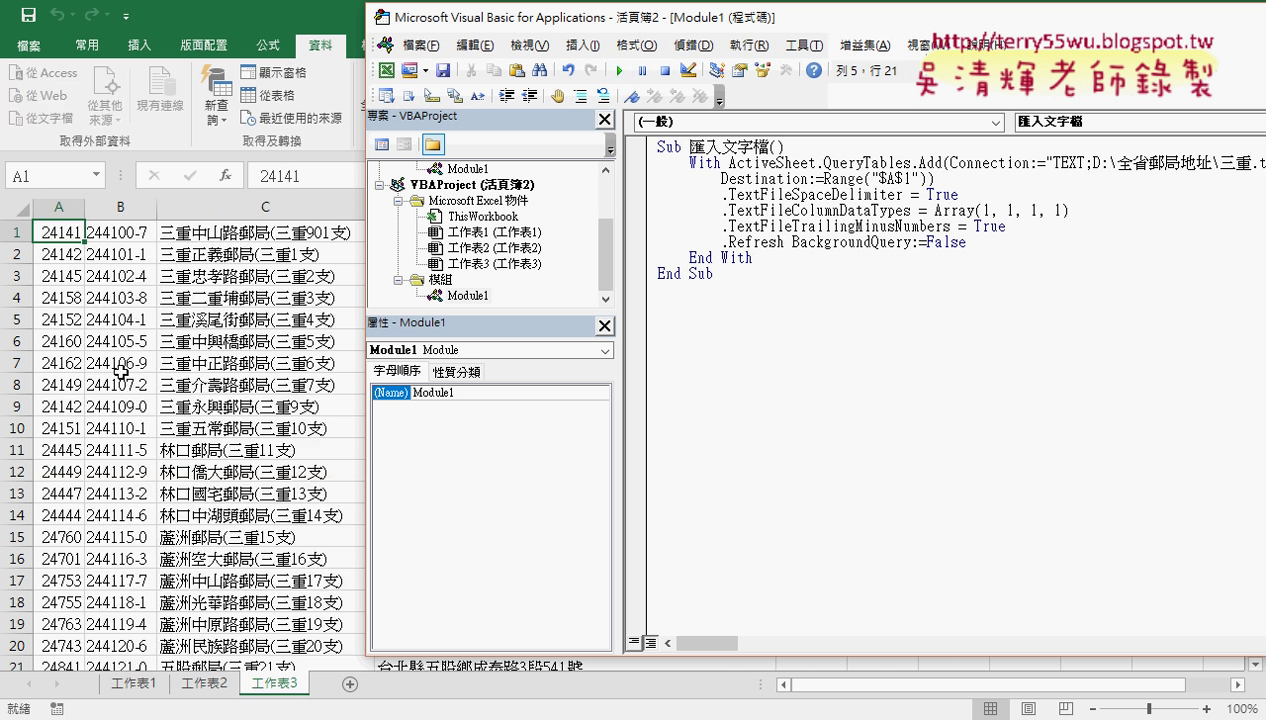
pyautogui.moveTo(820, 32); pyautogui.dragTo(545, 48)
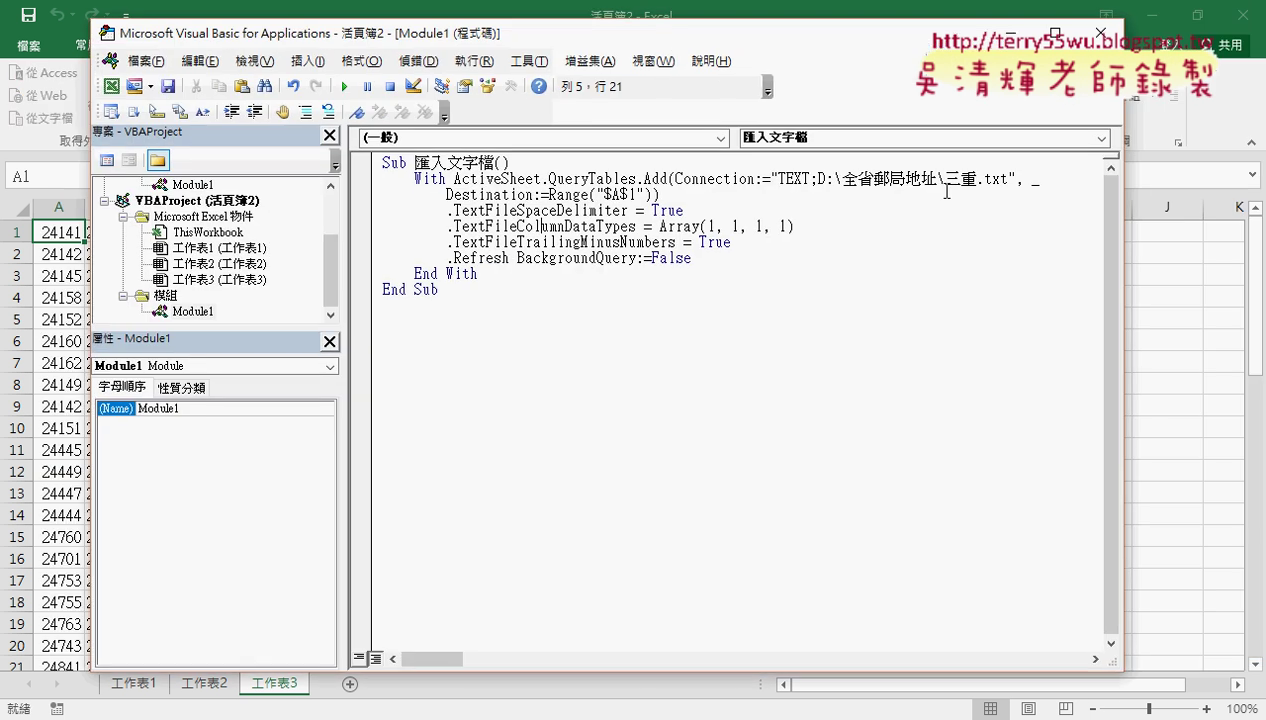
pyautogui.moveTo(976, 180); pyautogui.dragTo(946, 180)
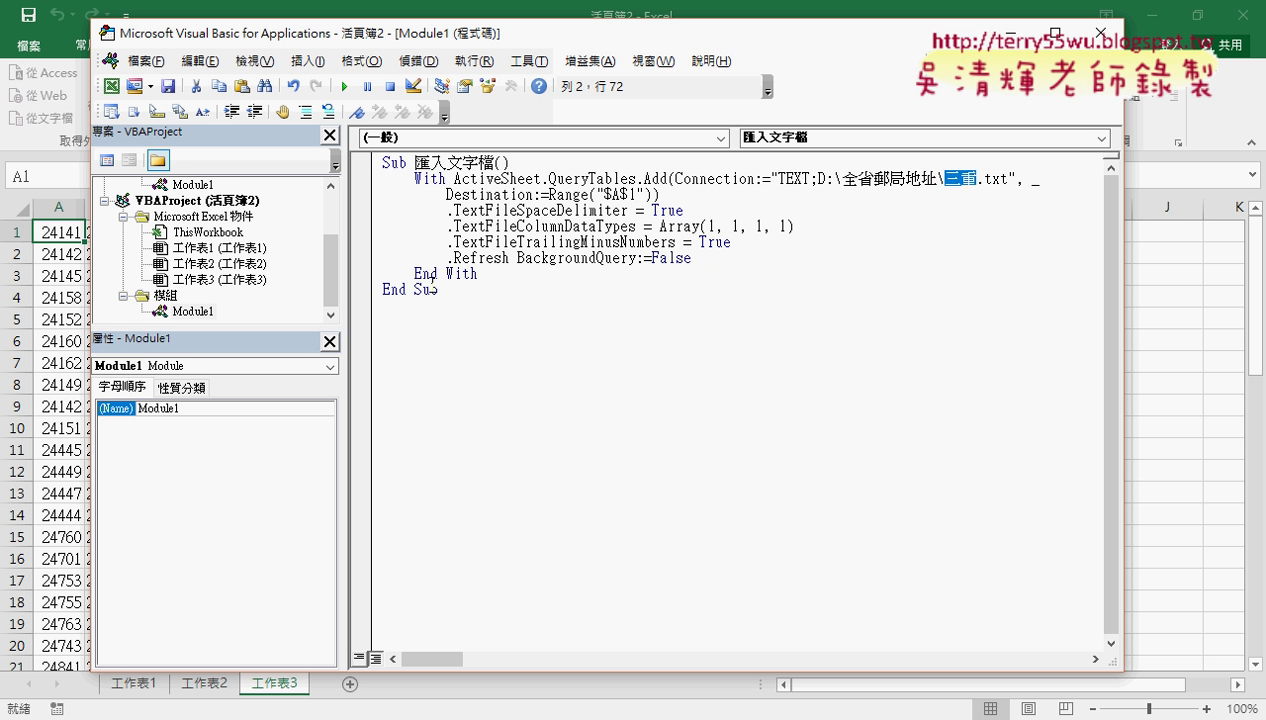